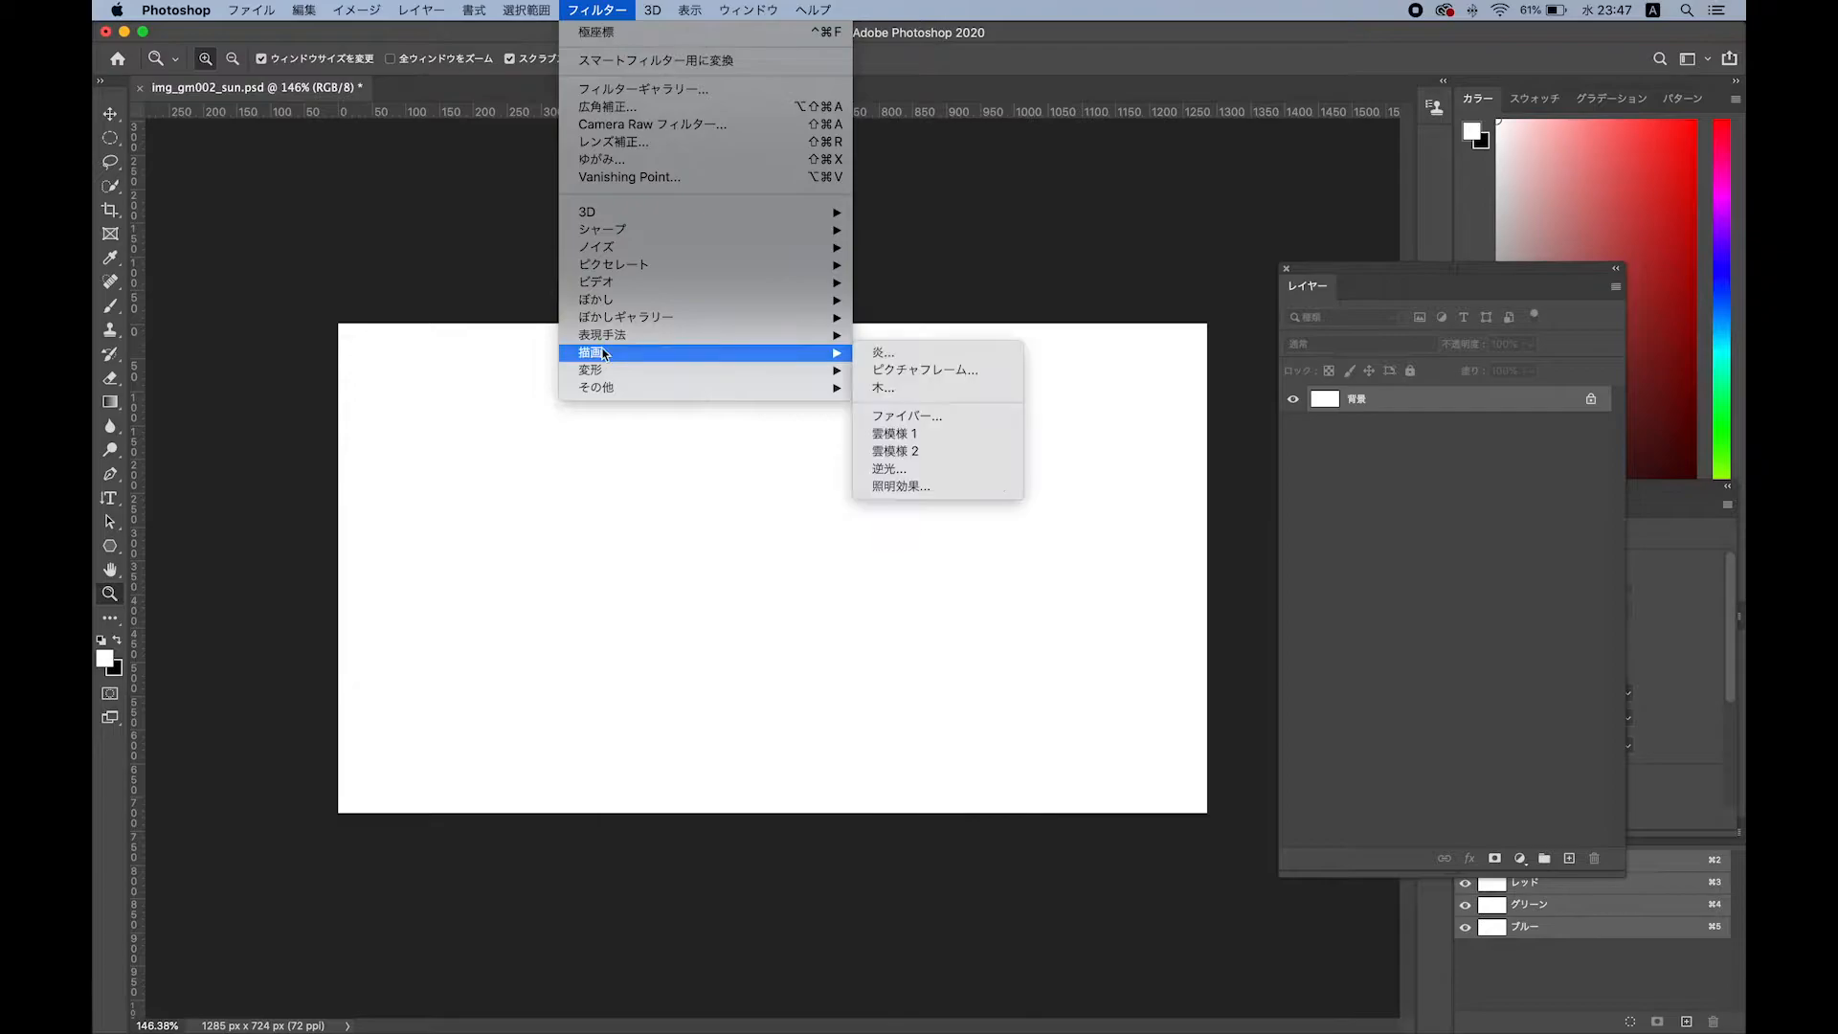
Render Clouds 1 (雲模様 1) on the background layer and add a Gradient Map adjustment layer above it.
left_click(898, 435)
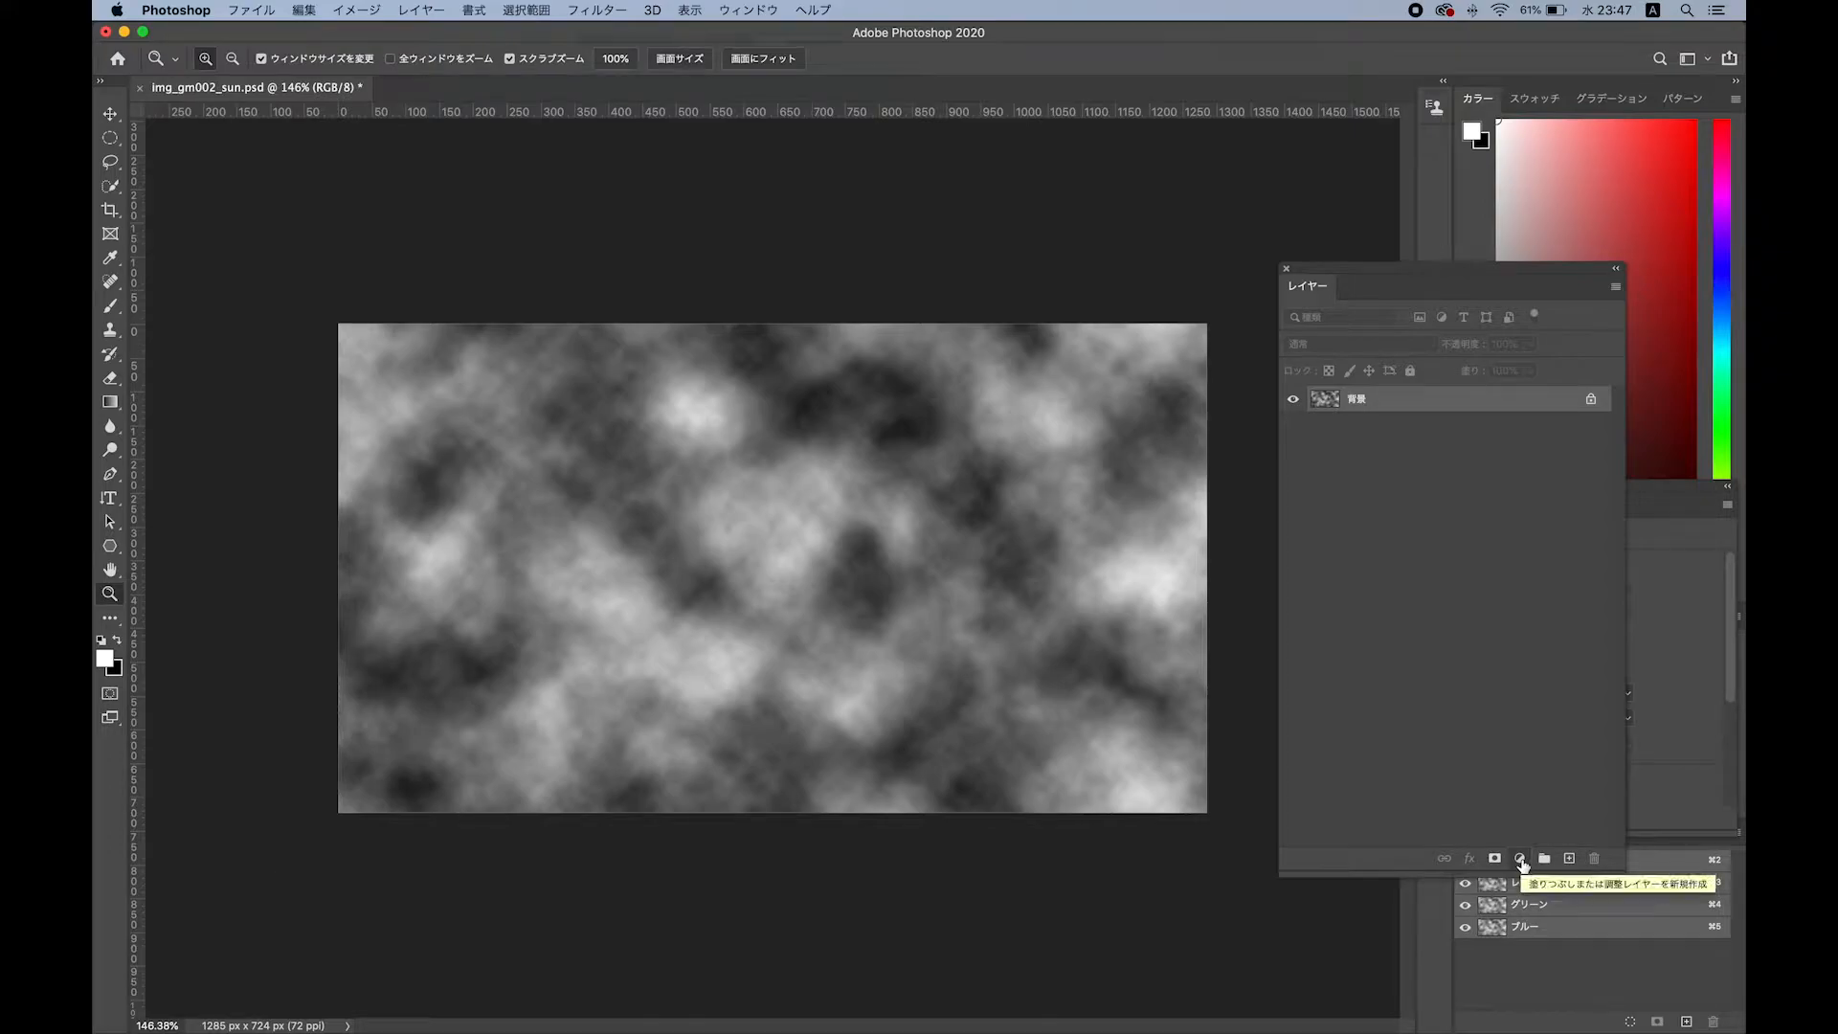
left_click(1520, 858)
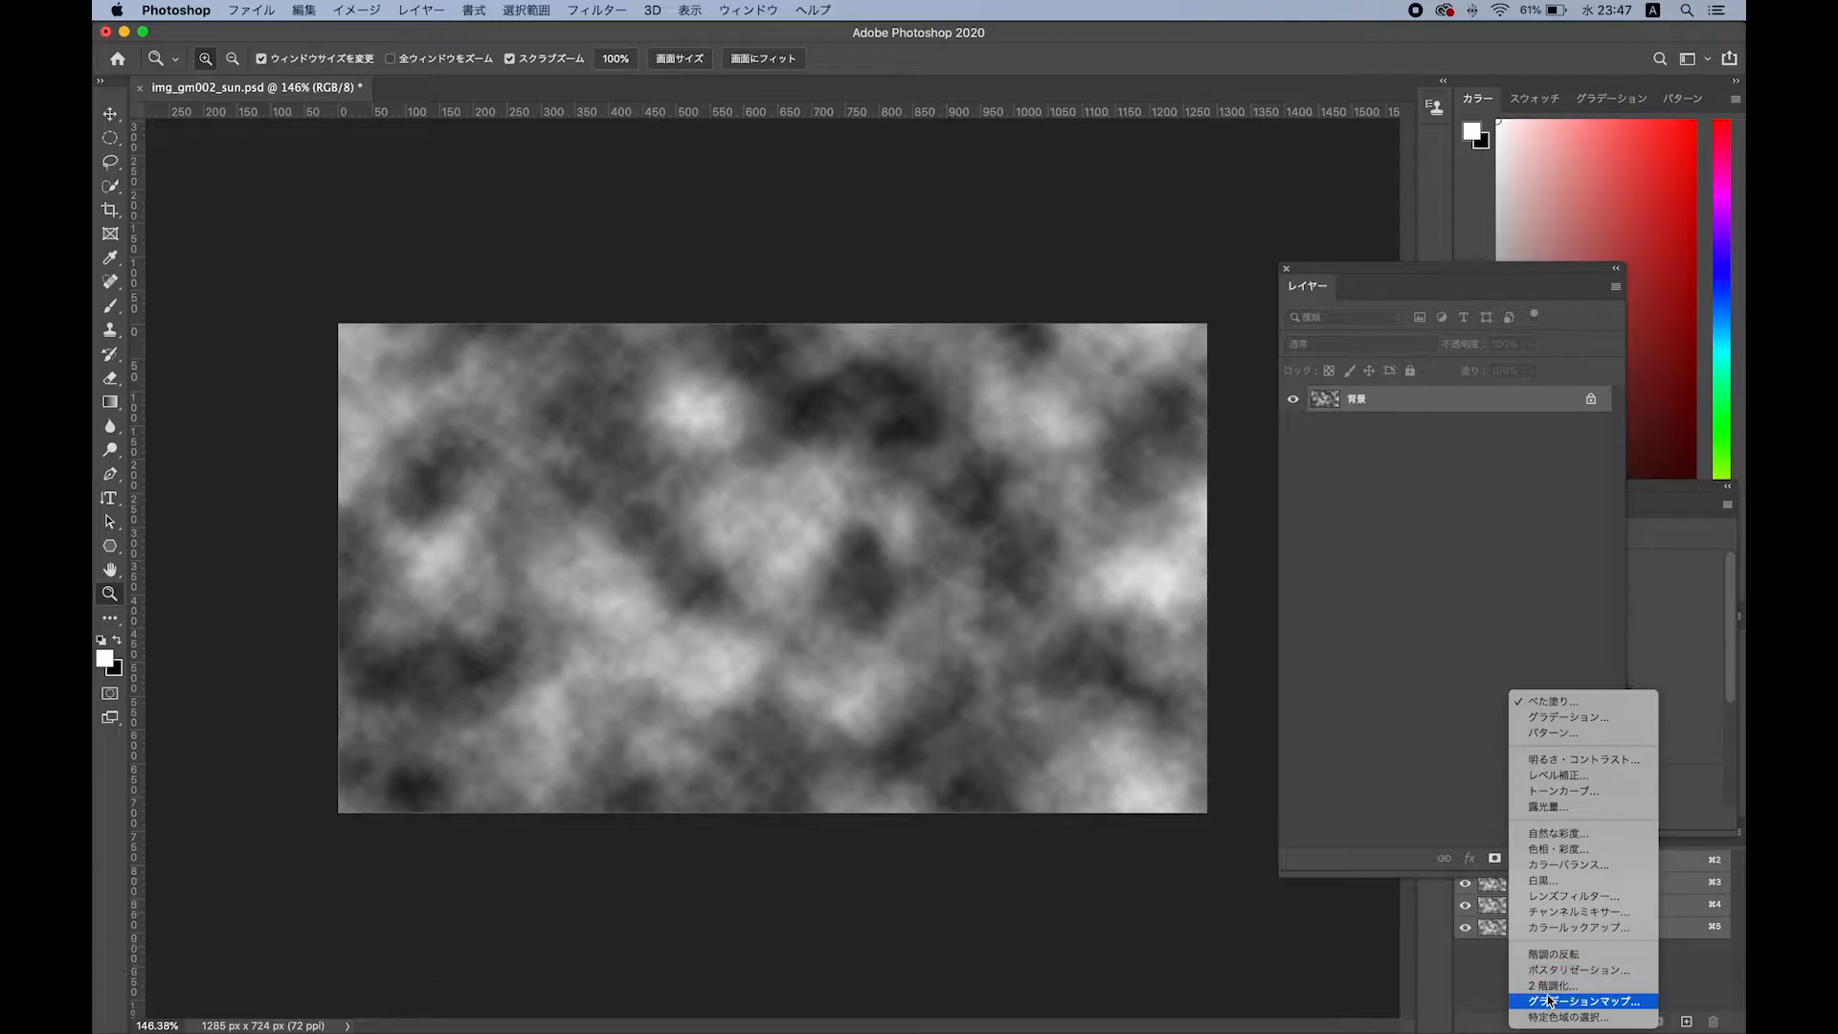
left_click(1552, 1000)
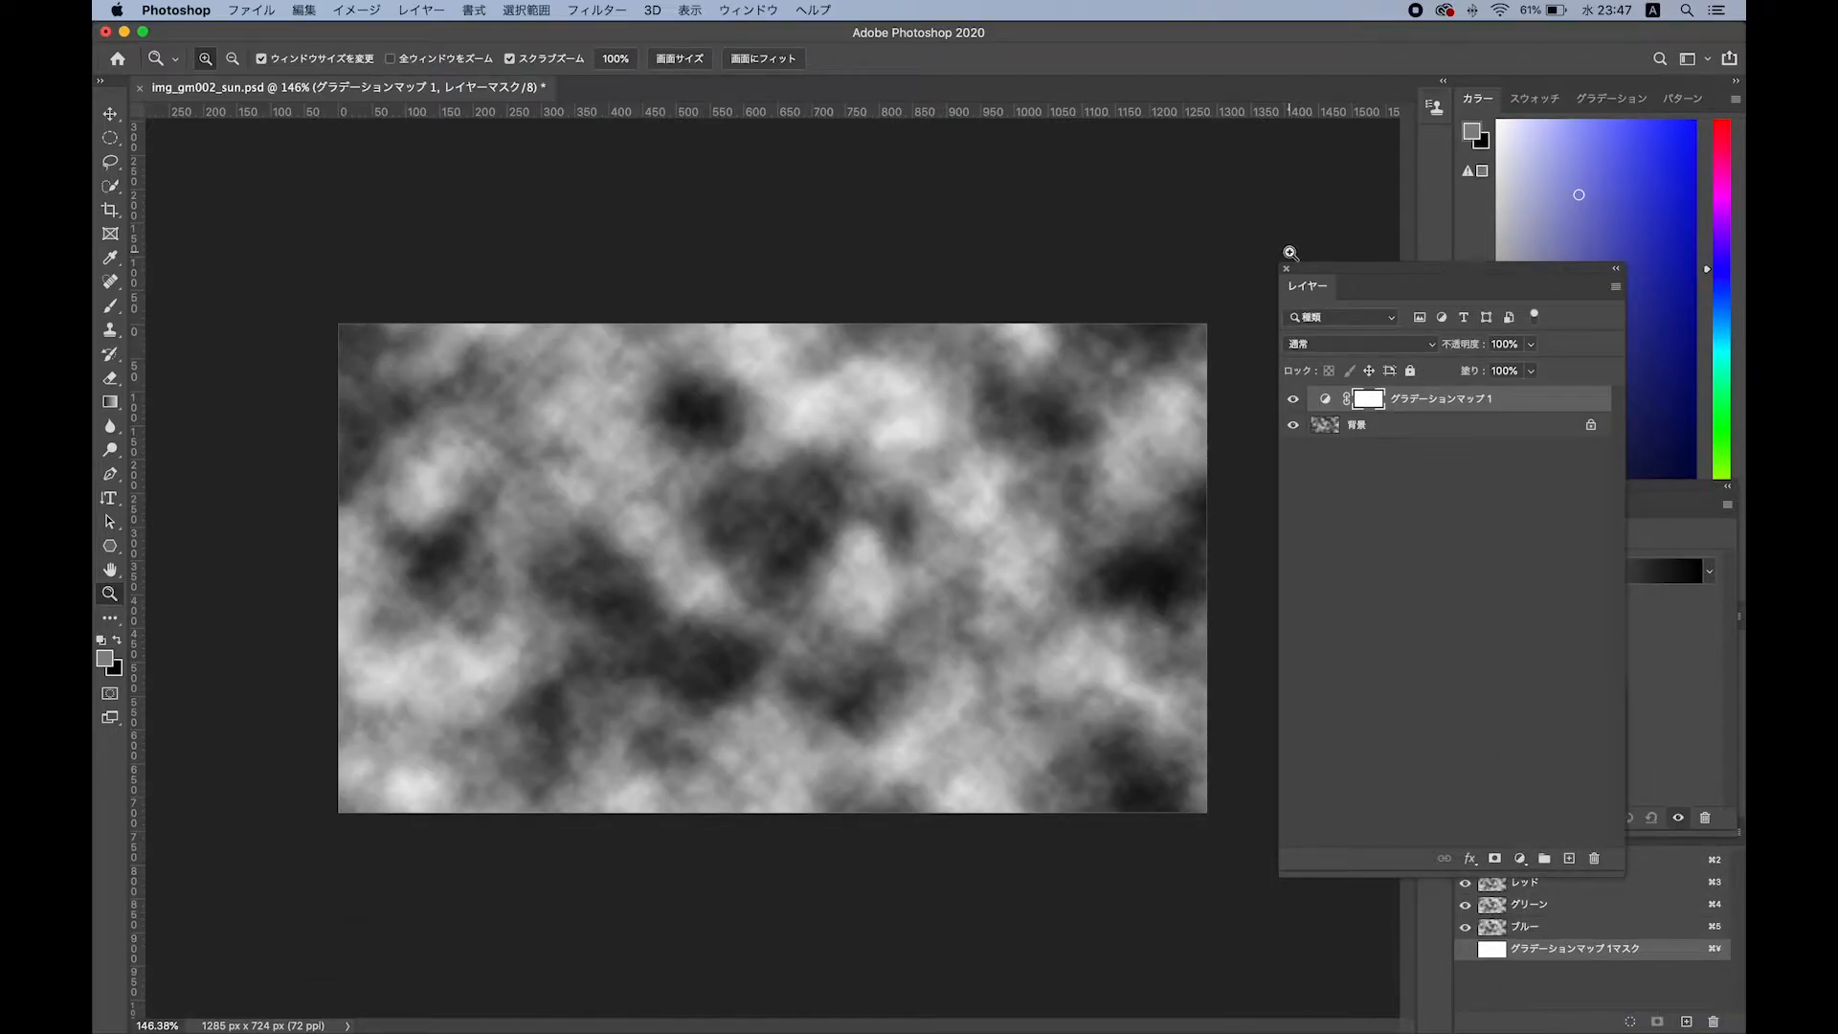
Edit the gradient map to run from black at the start to white at the end, with a red ff0000 stop at 41%.
left_click(1327, 400)
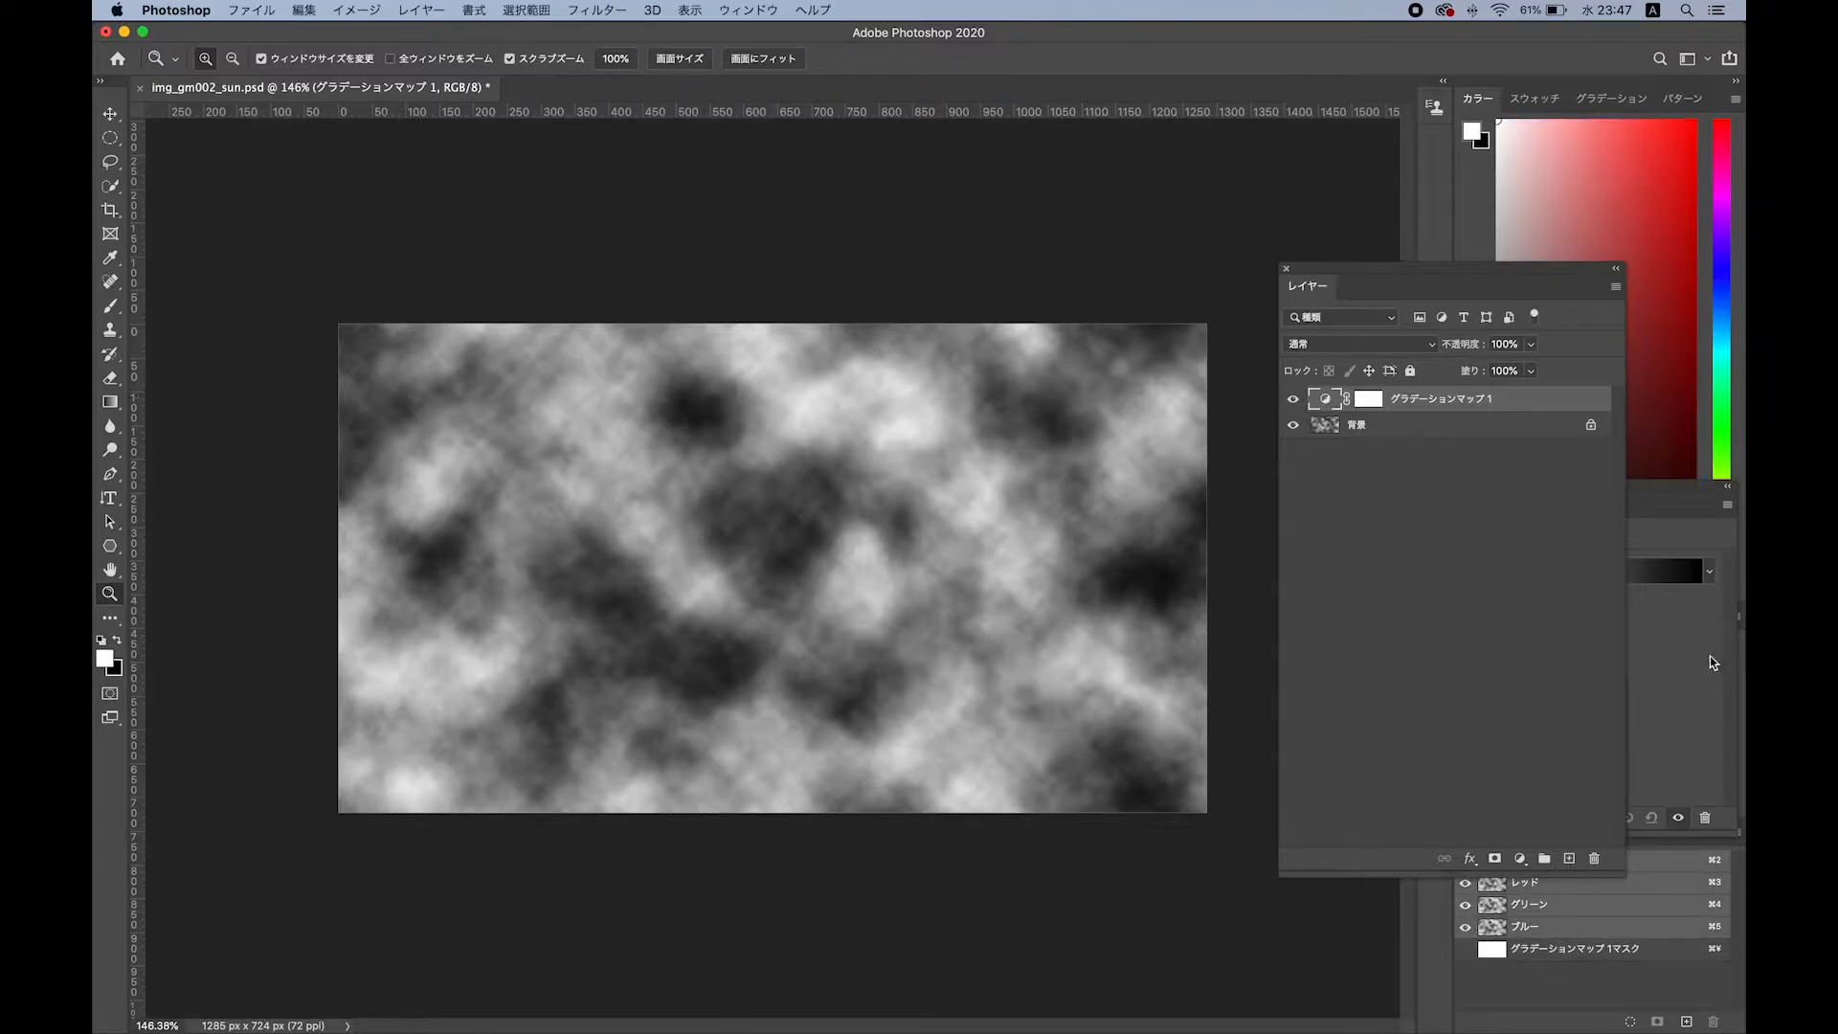
left_click(1503, 575)
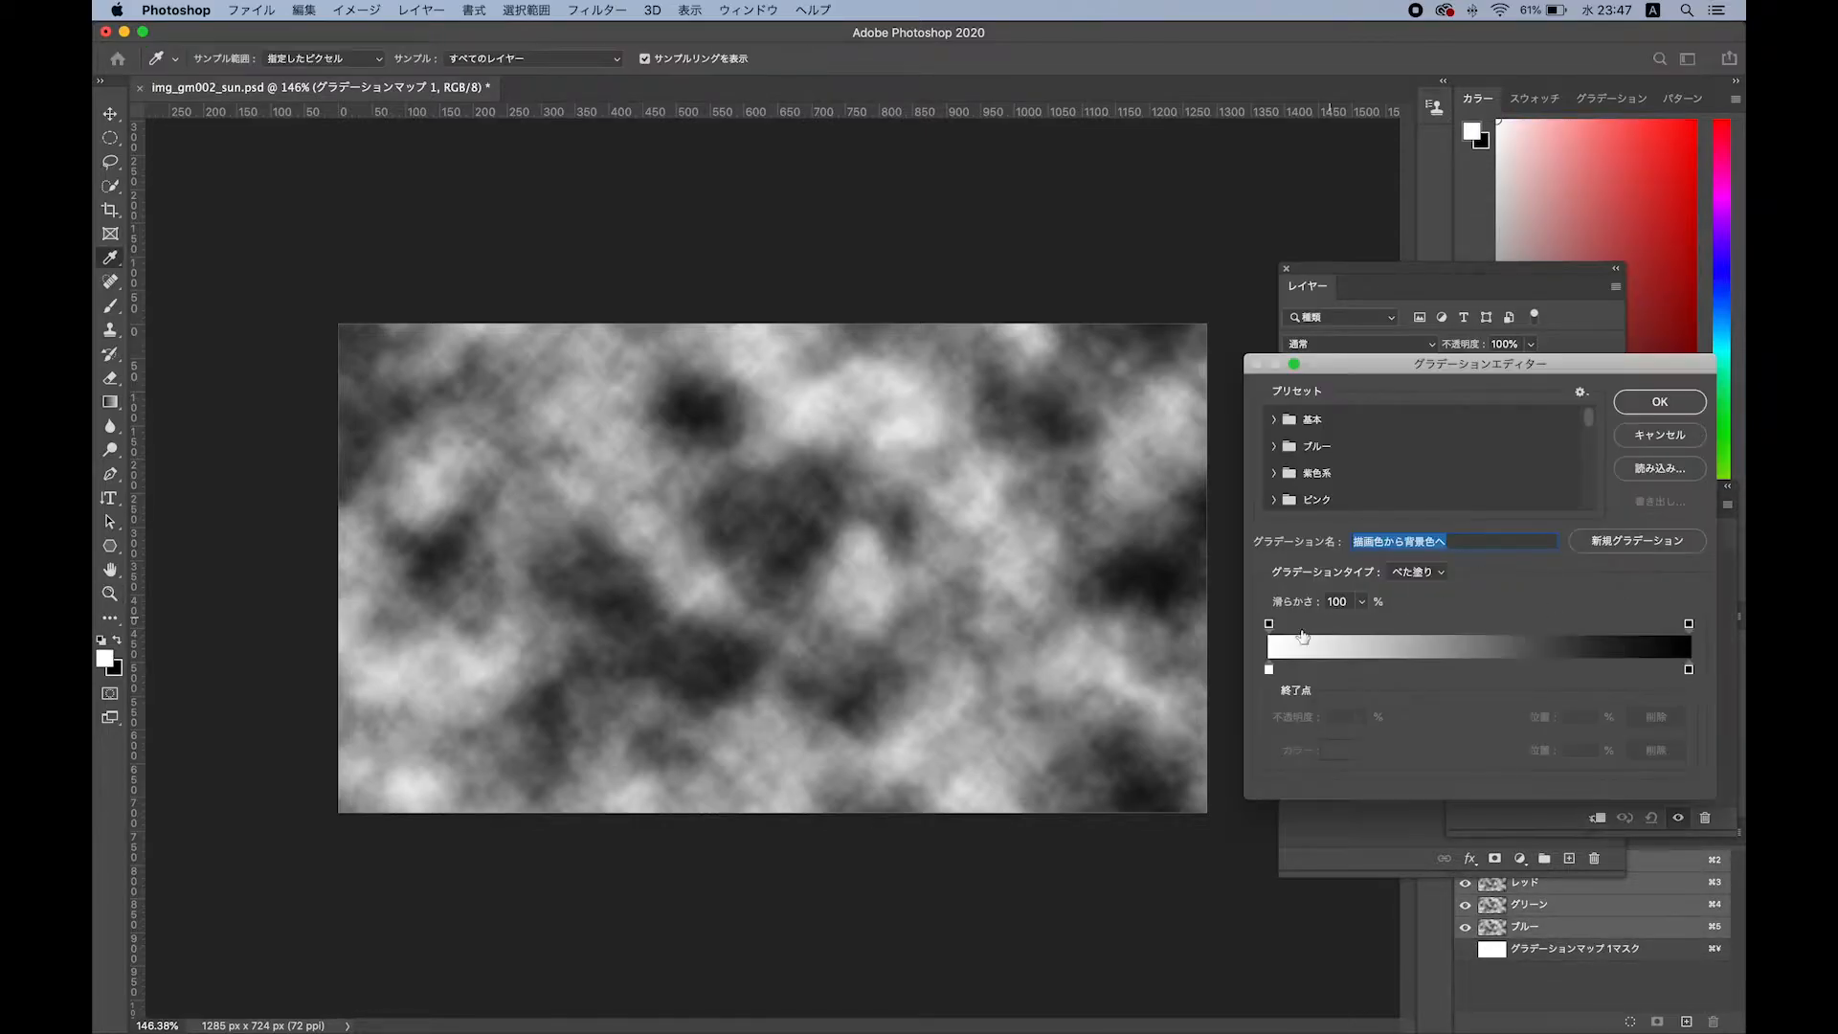
left_click(1270, 669)
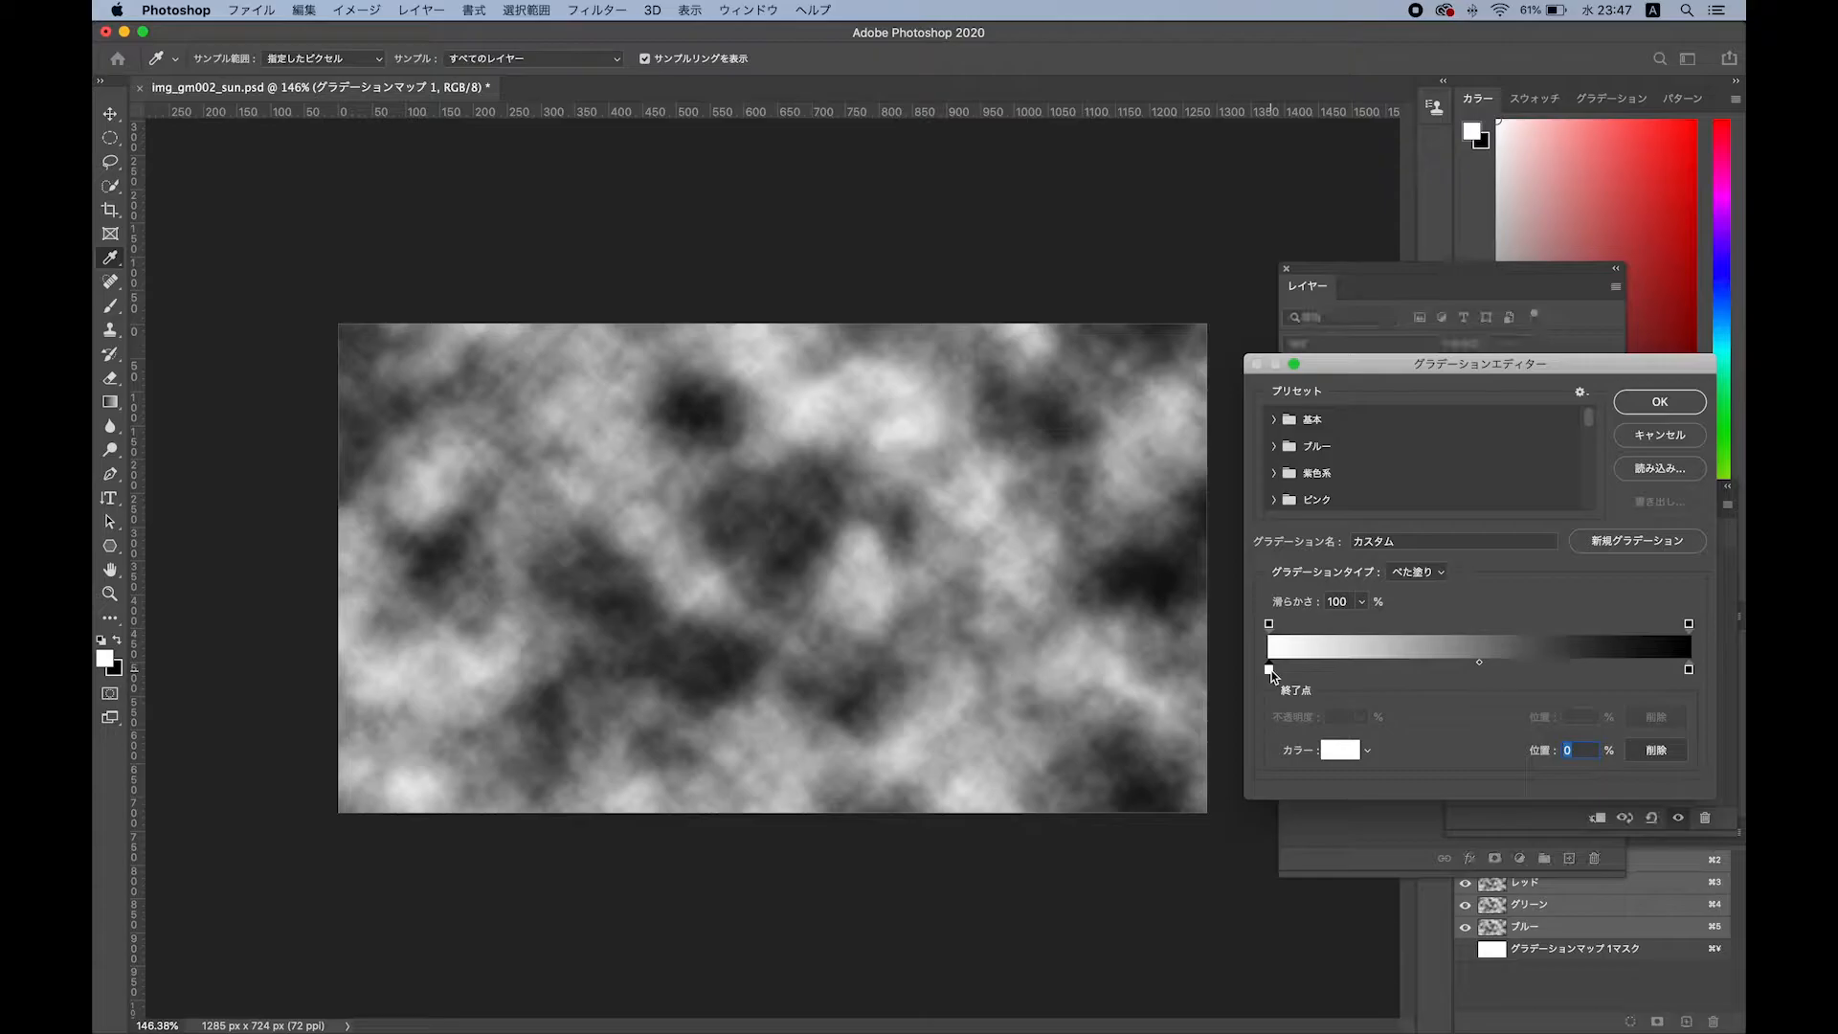
left_click(1330, 755)
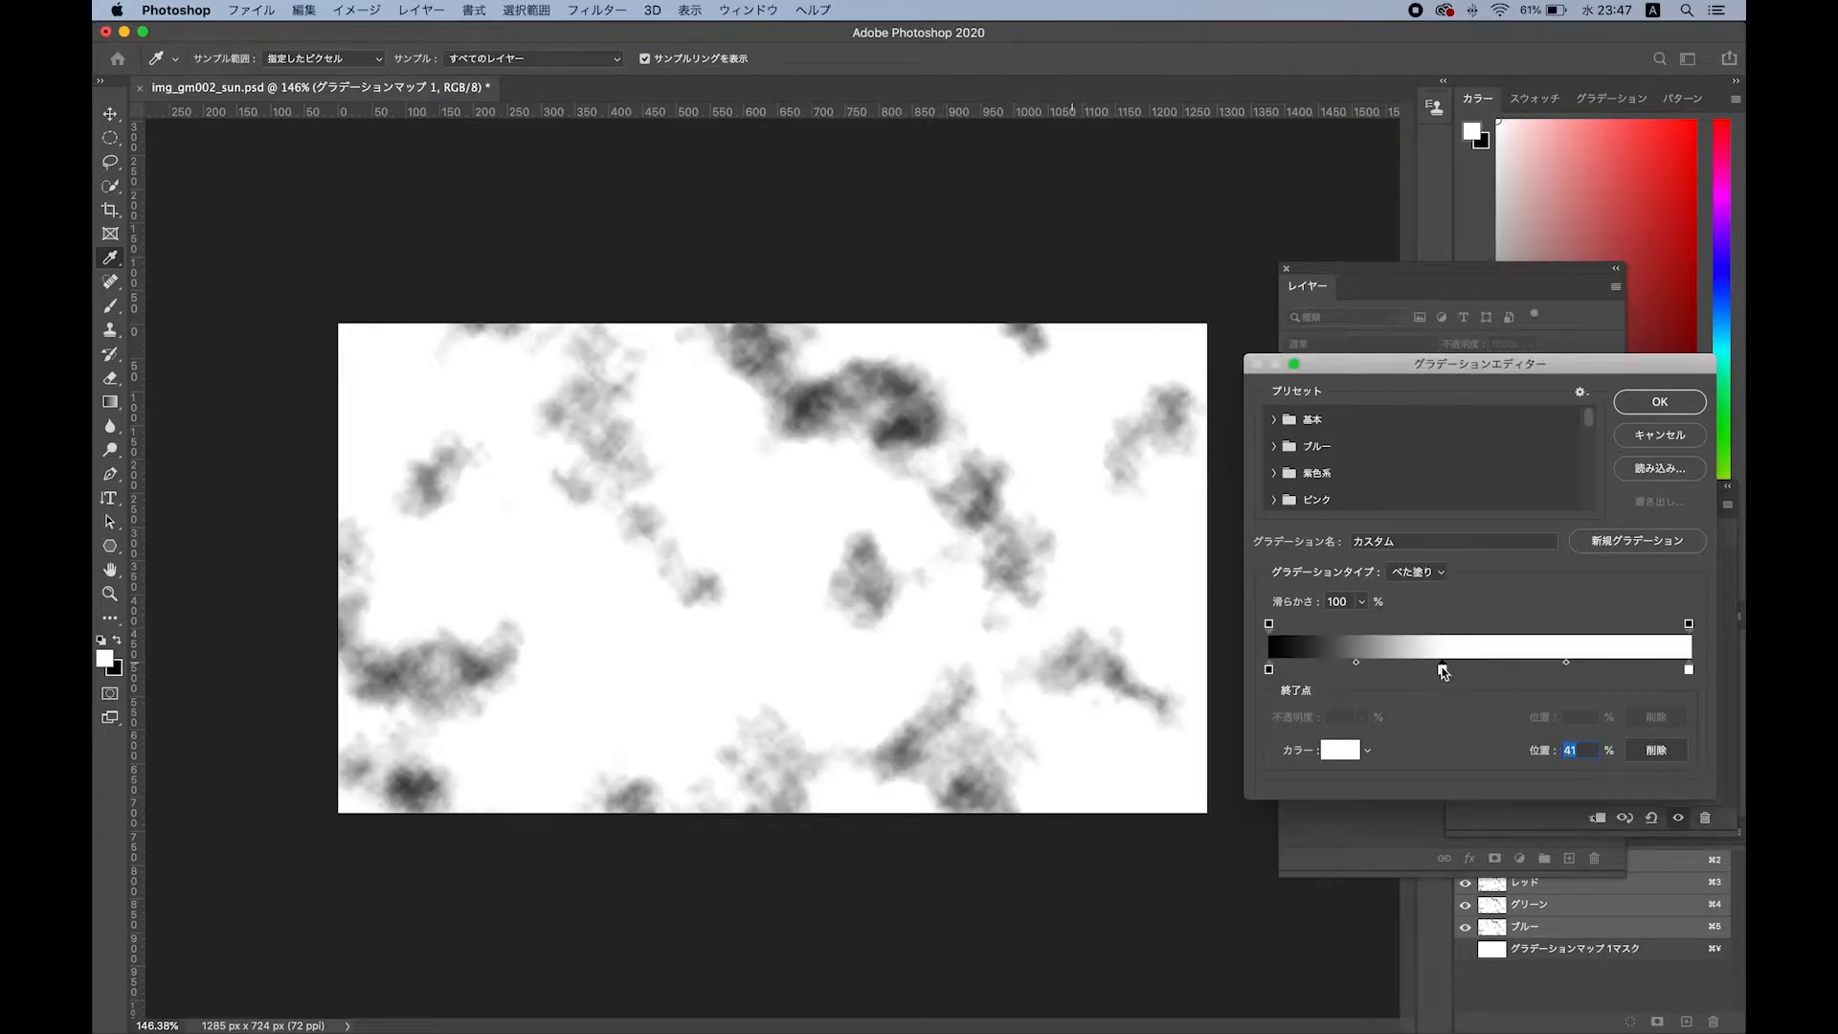
double_click(1443, 670)
left_click(903, 671)
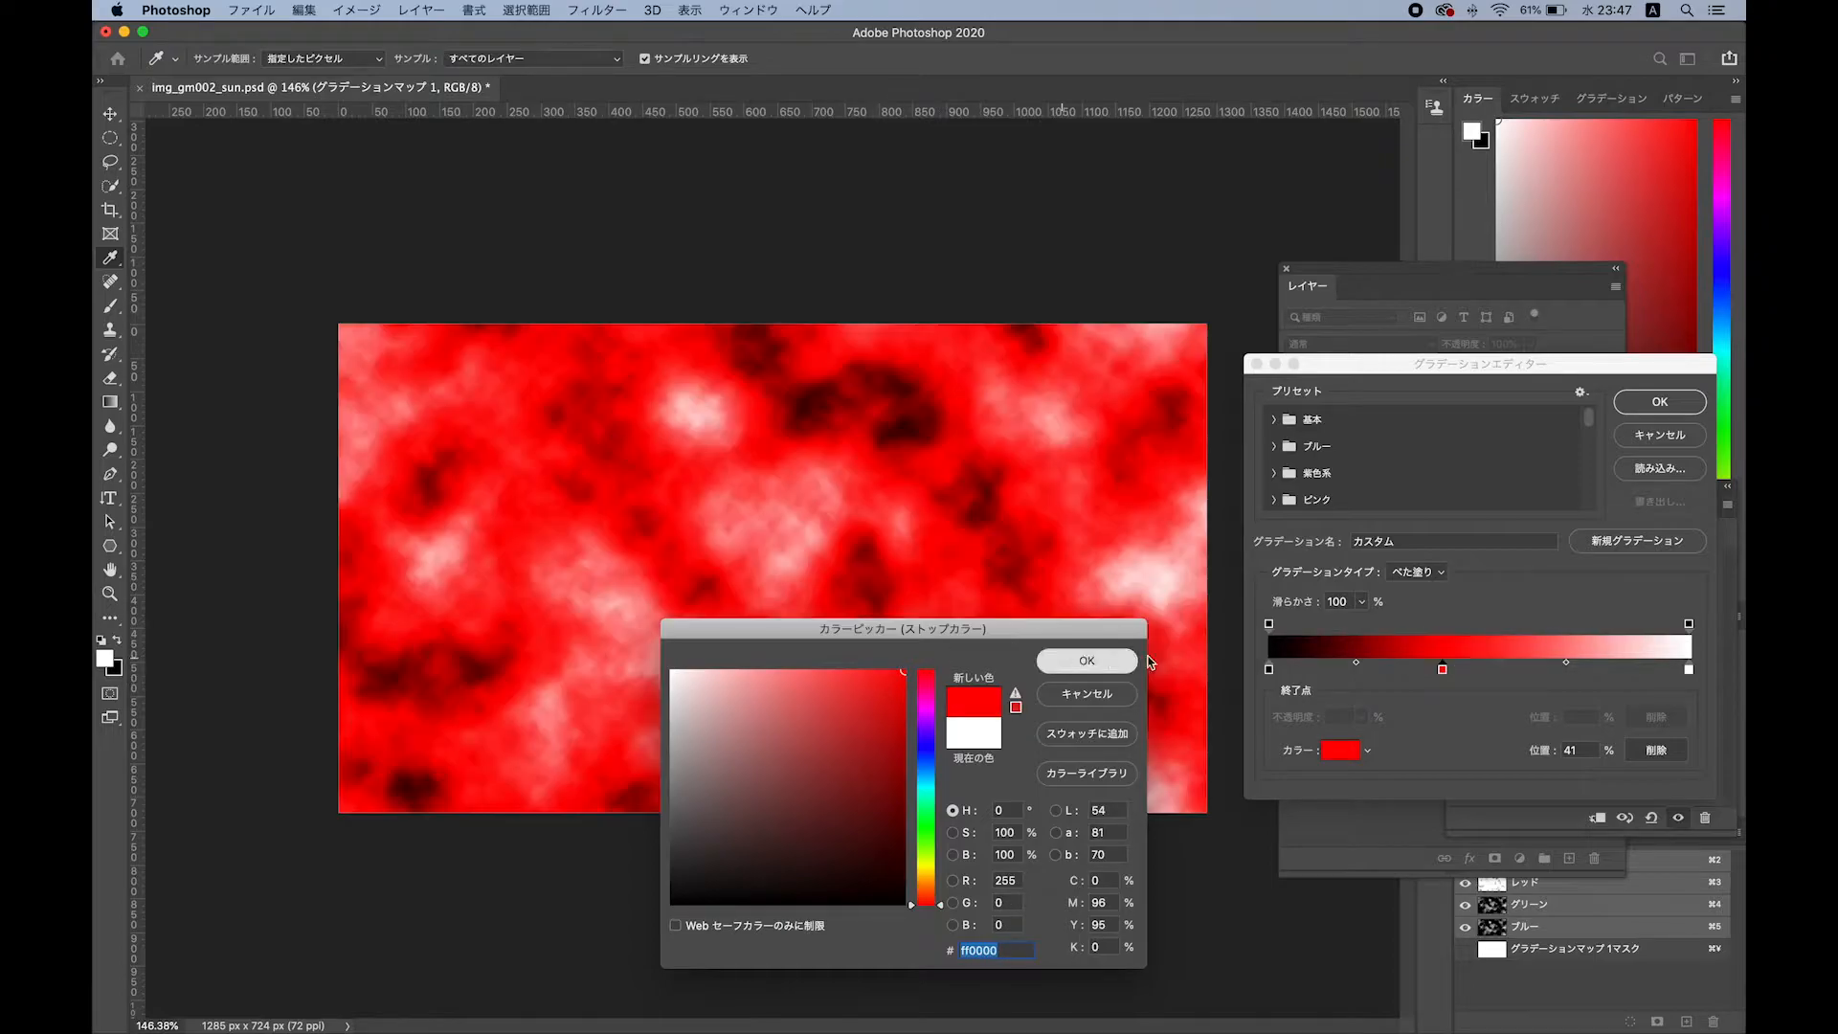
left_click(1112, 662)
Add a yellow stop at 80%, shift the red stop to 44%, and apply the black-red-yellow-white gradient.
double_click(1608, 669)
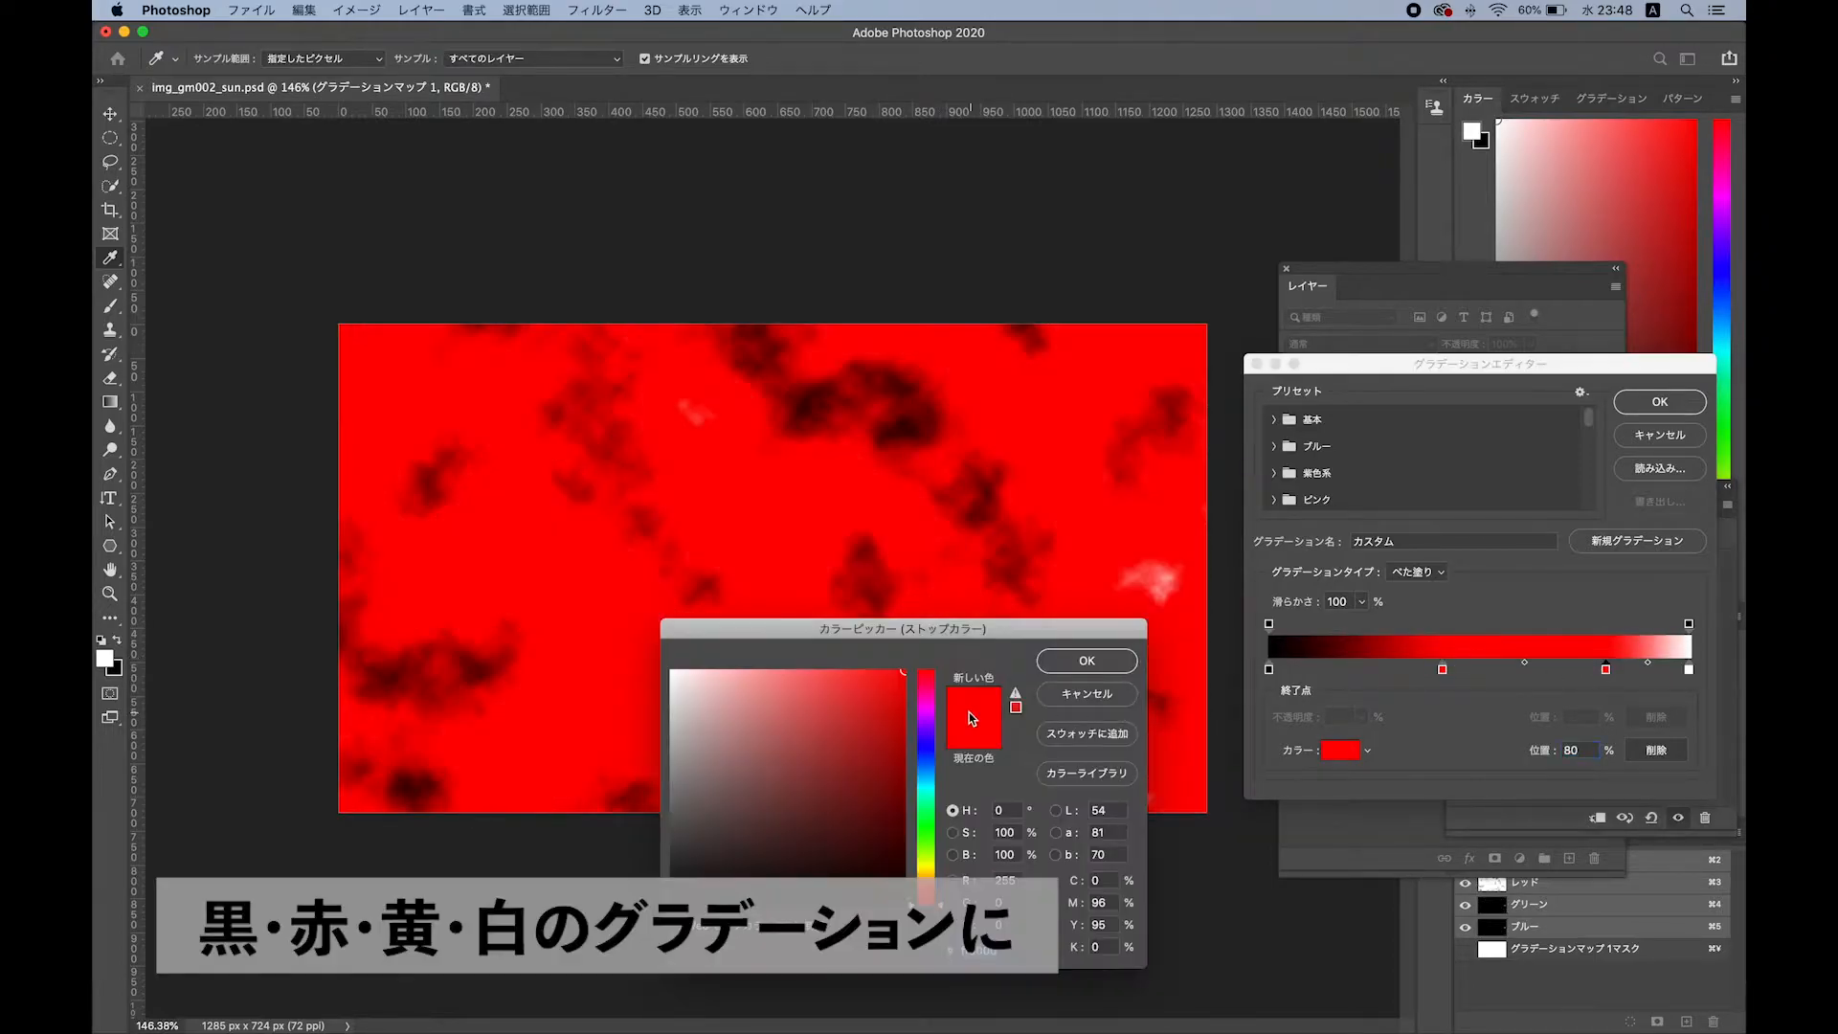
left_click_drag(927, 829, 927, 865)
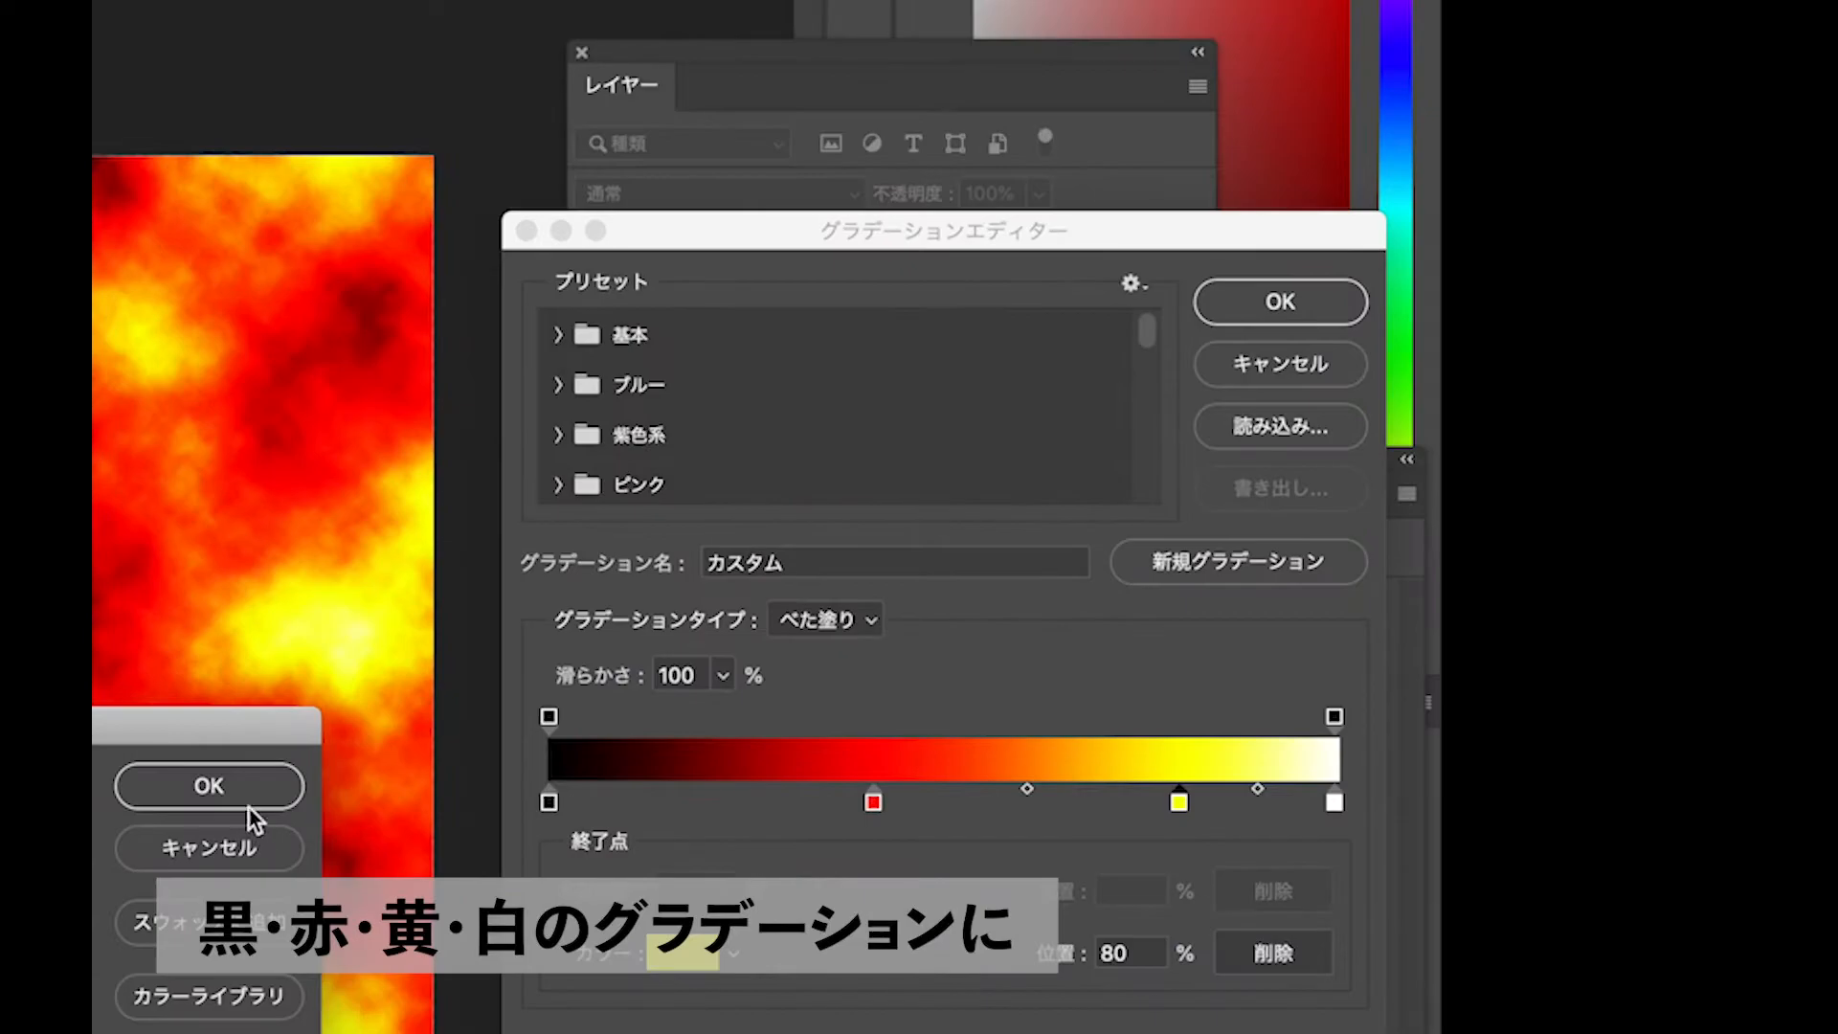
left_click(209, 785)
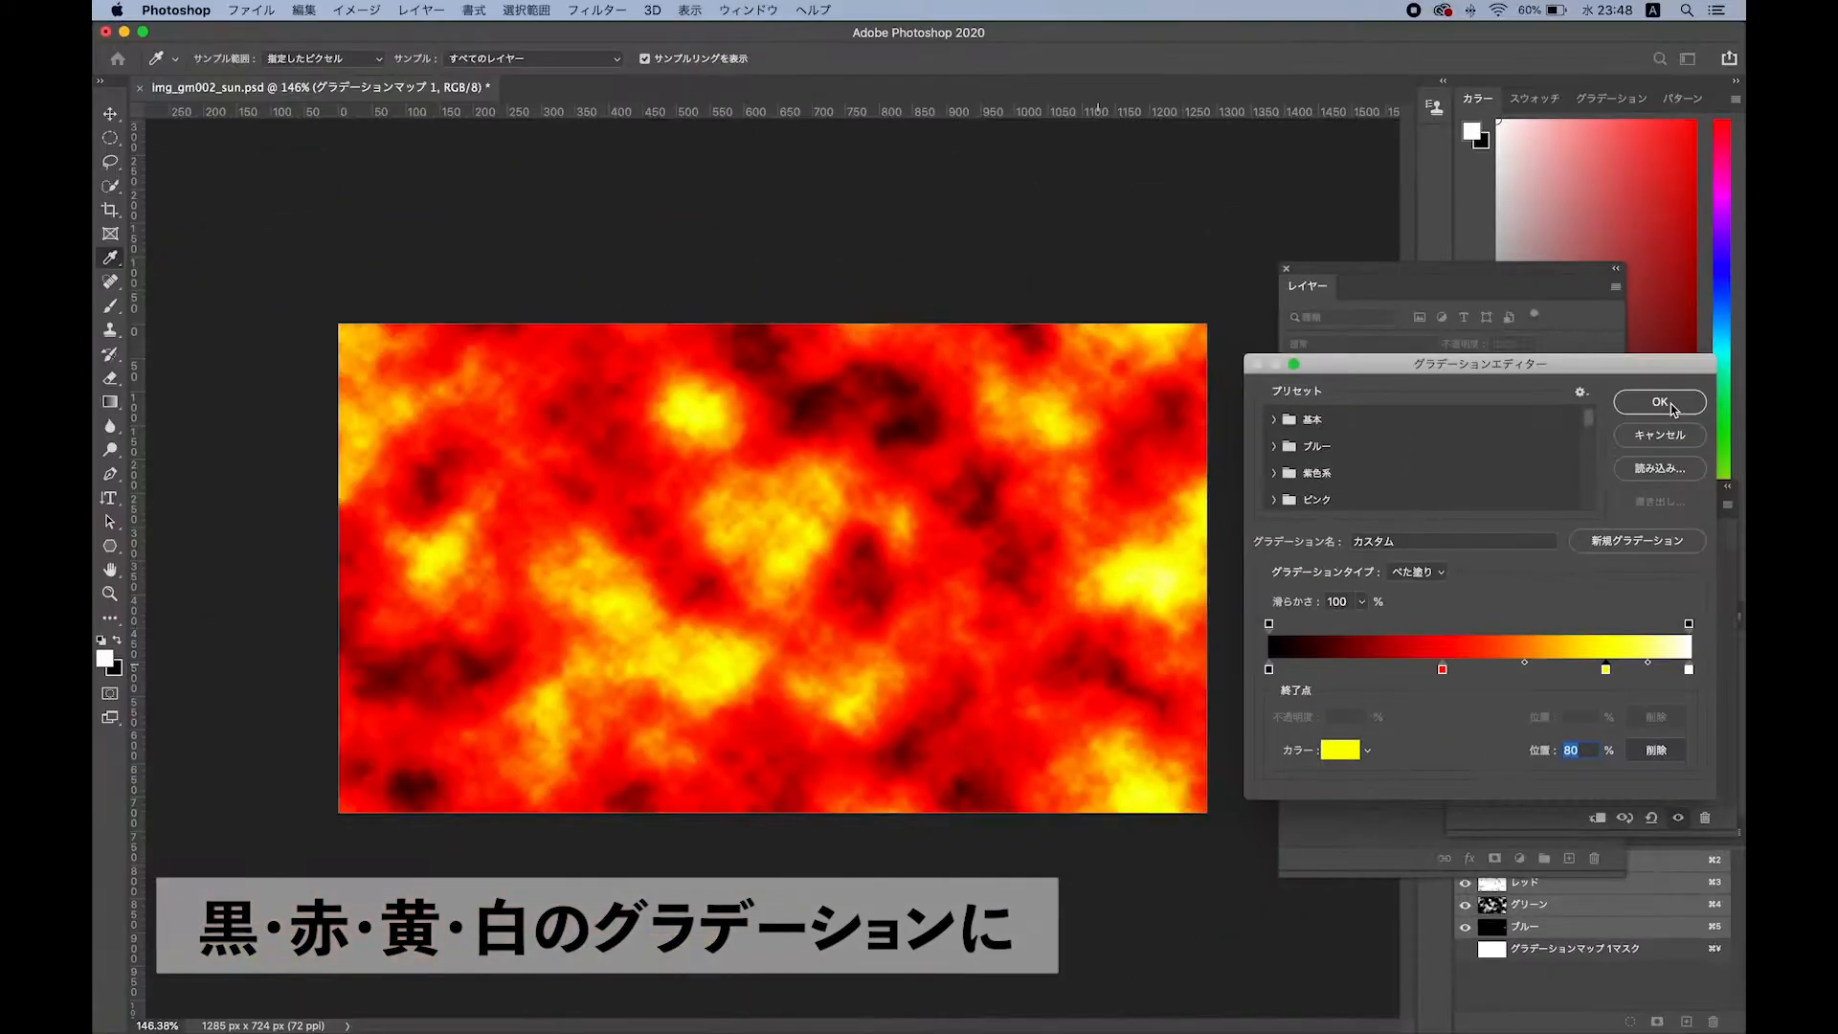
left_click_drag(1440, 671, 1451, 669)
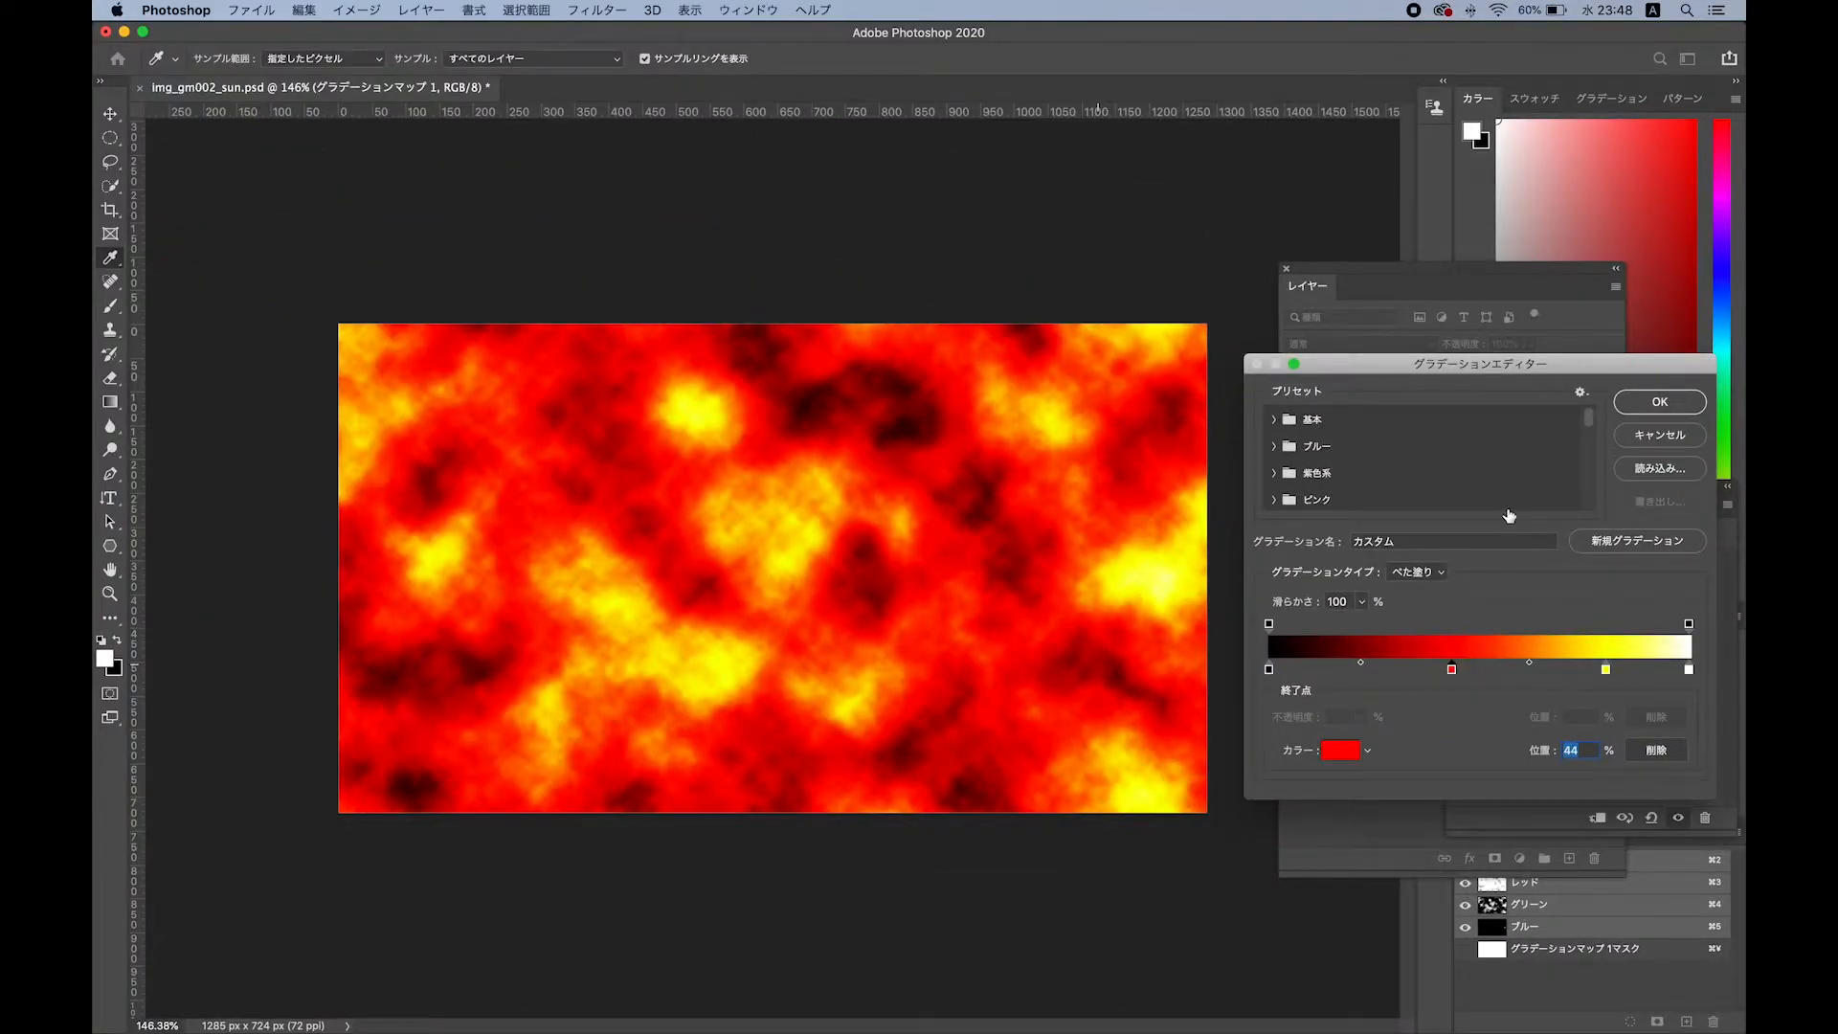
left_click(1627, 401)
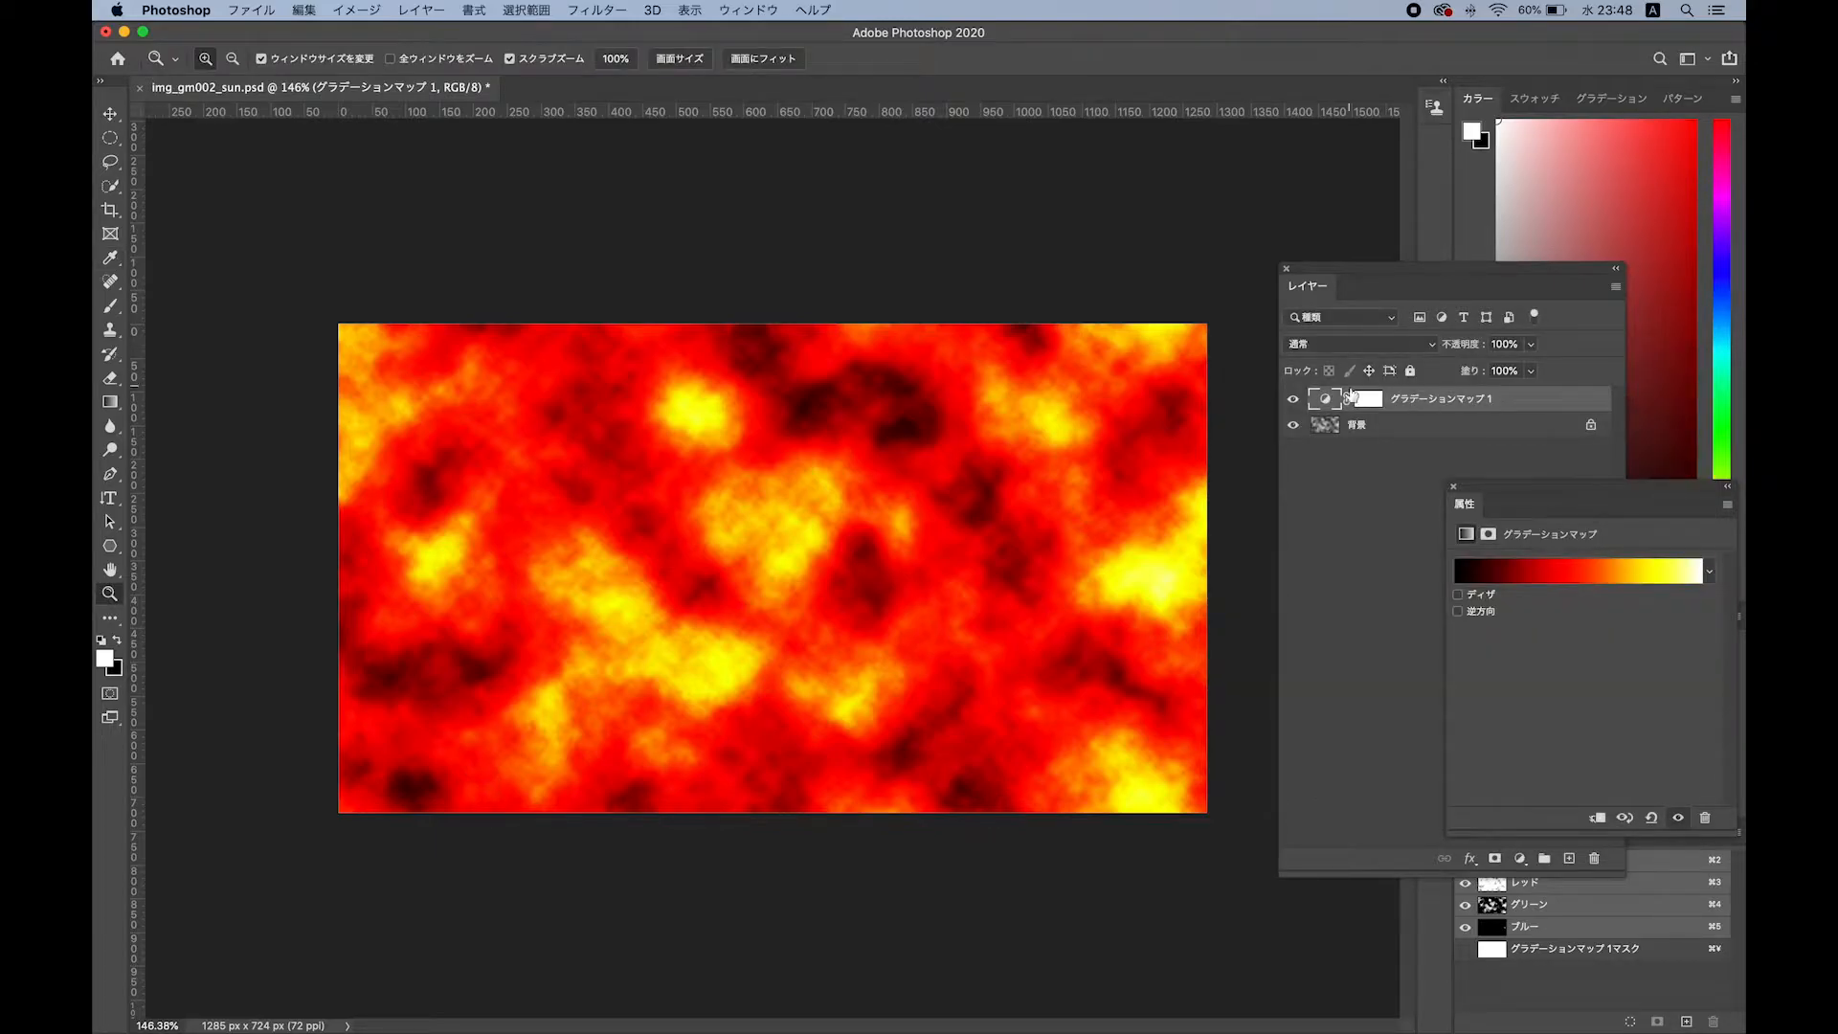
Turn the locked background into a regular layer with the default name and convert it for smart filters.
left_click(1430, 422)
double_click(1415, 425)
key("Return")
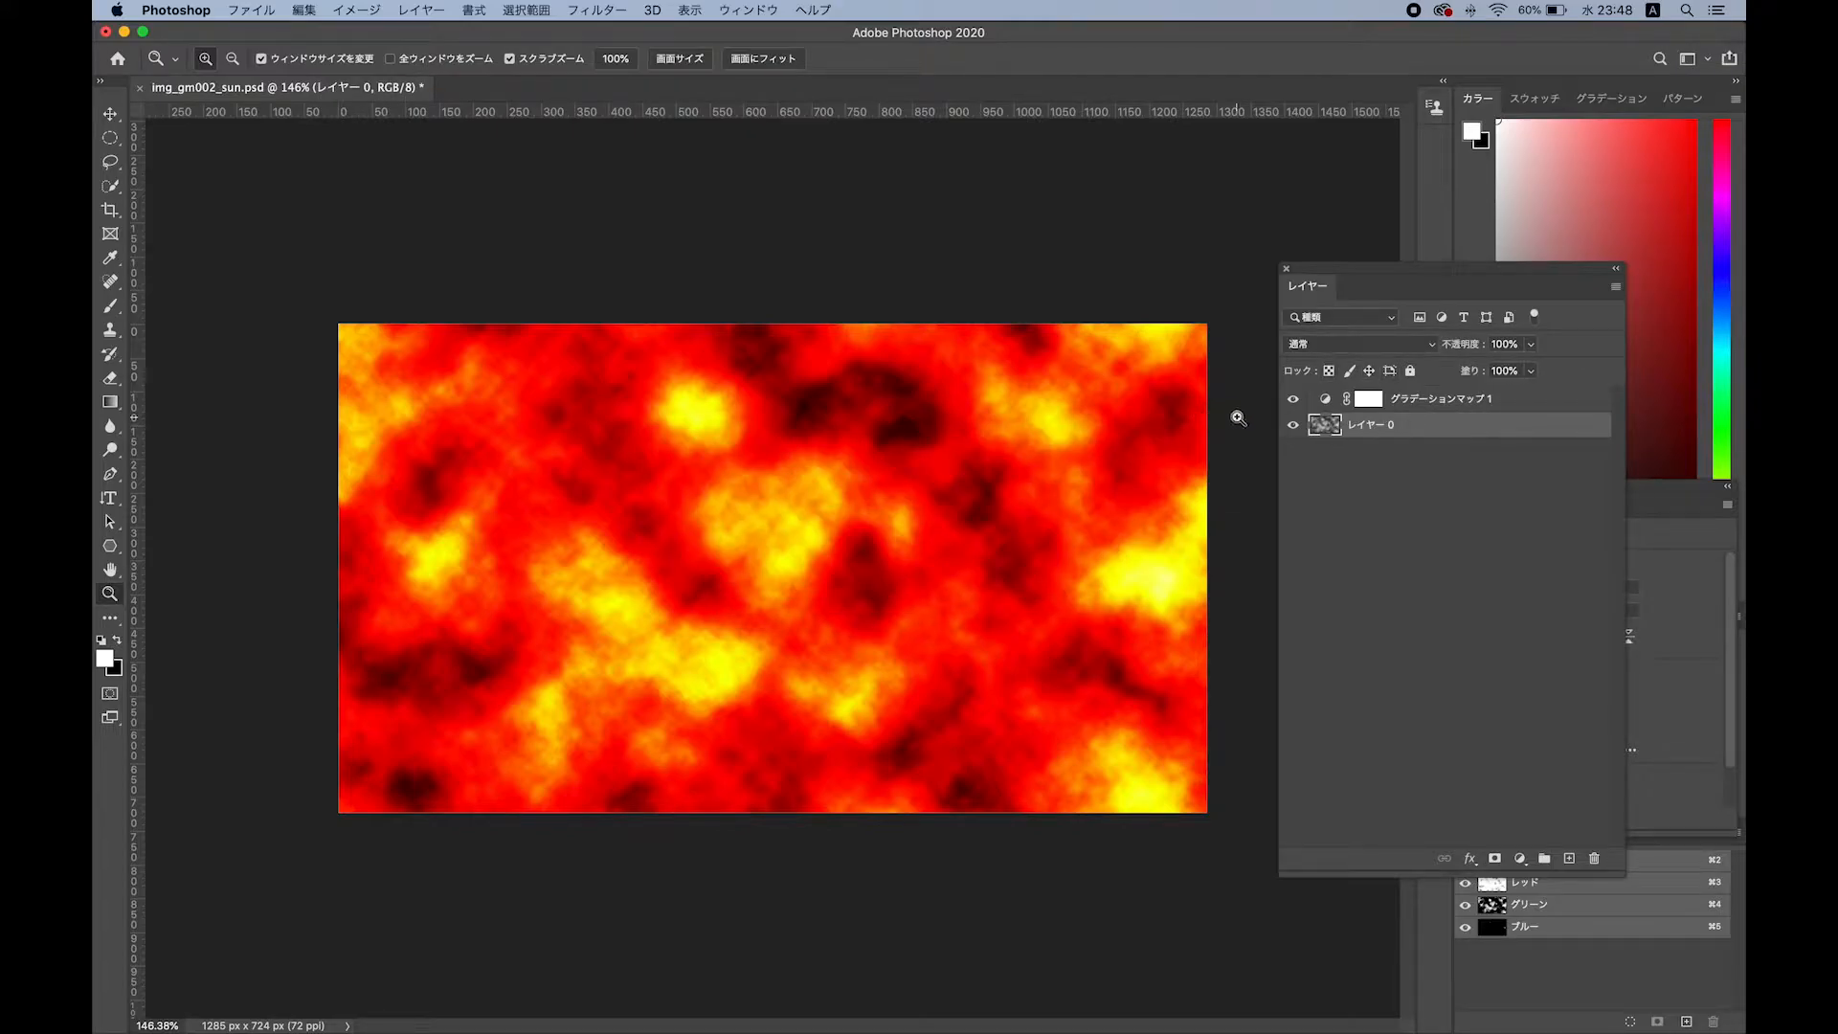
left_click(626, 10)
left_click(620, 60)
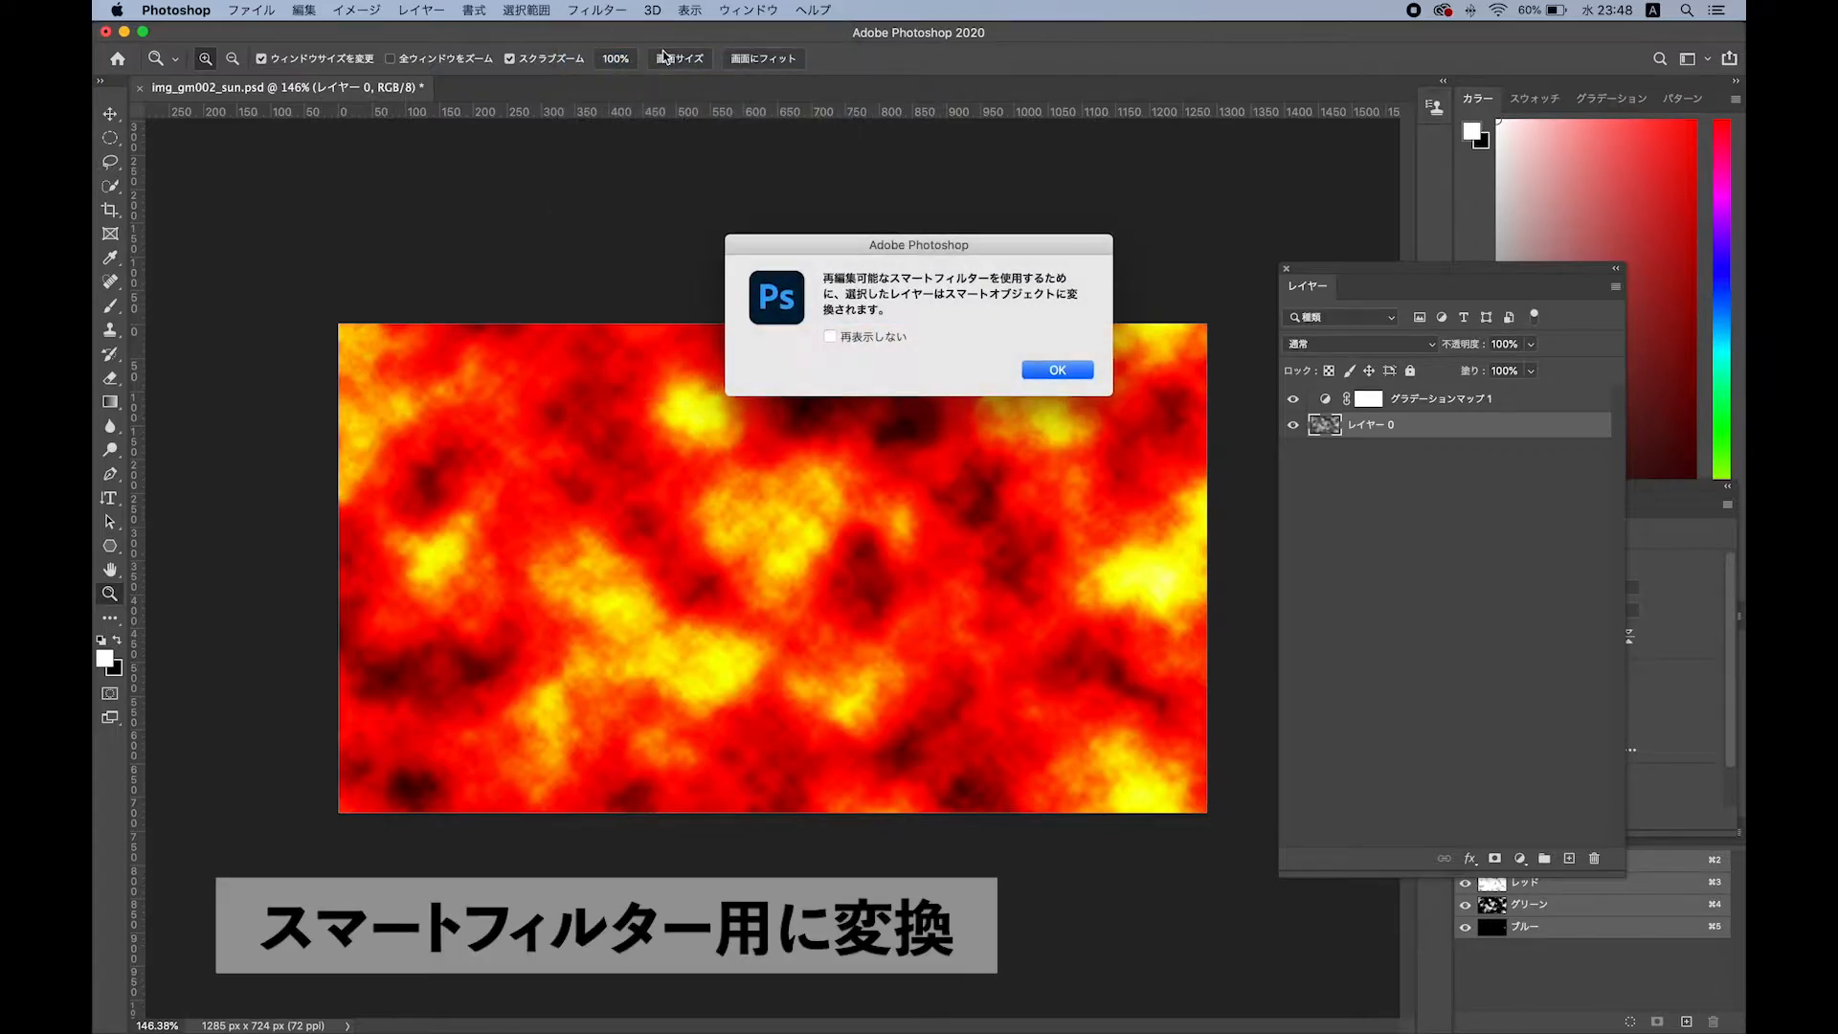
key("Return")
Apply the Clouds 2 (雲模様 2) render filter to the converted cloud layer.
left_click(755, 9)
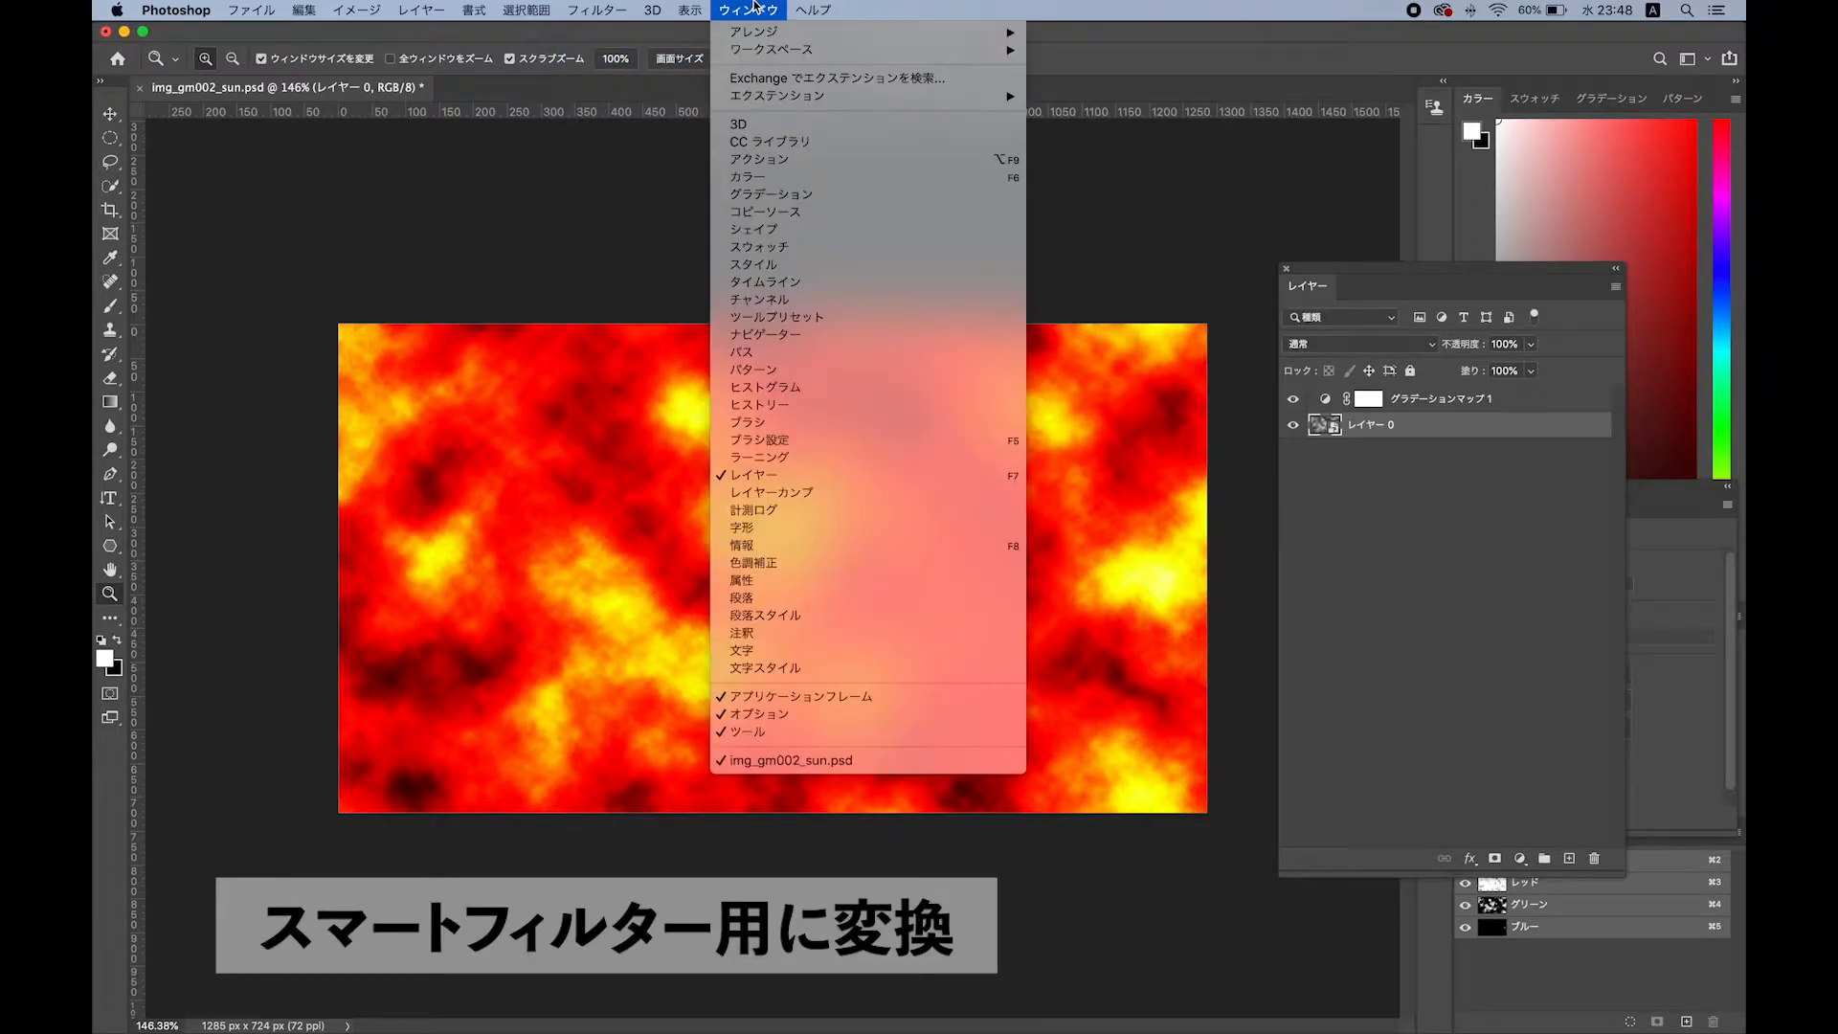
mouse_move(630, 9)
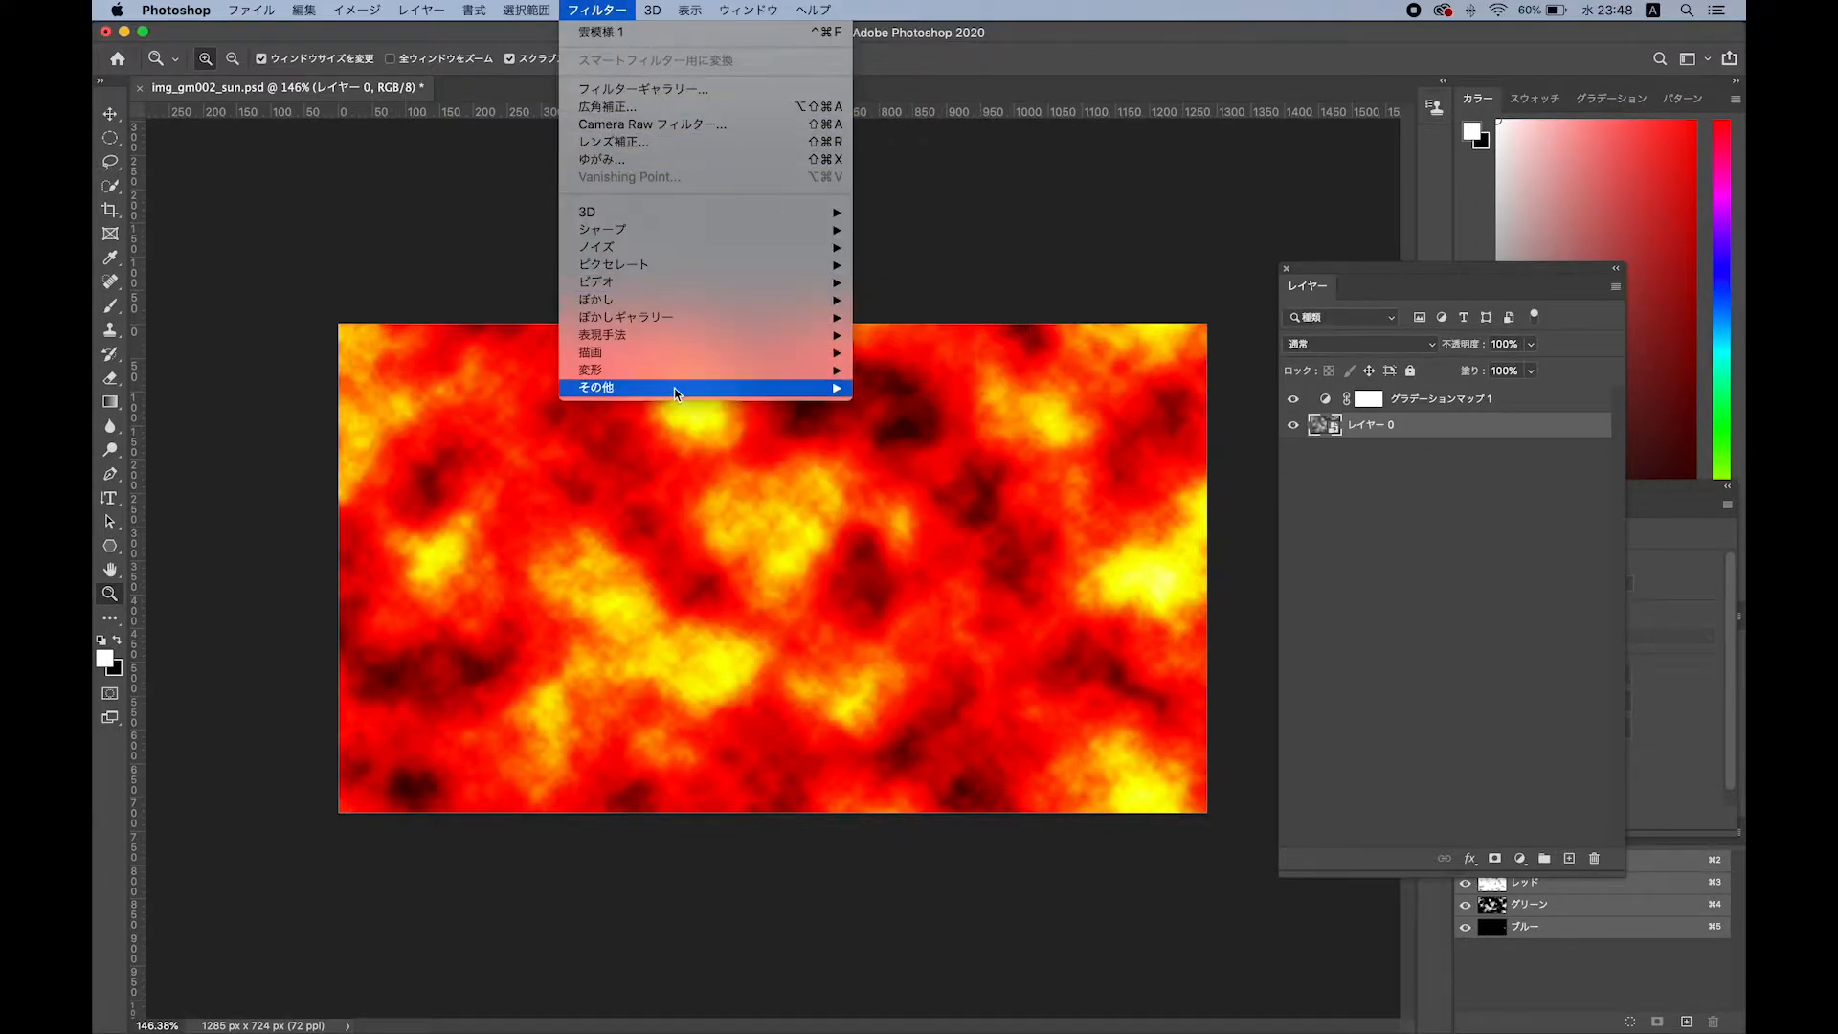
mouse_move(669, 354)
left_click(921, 450)
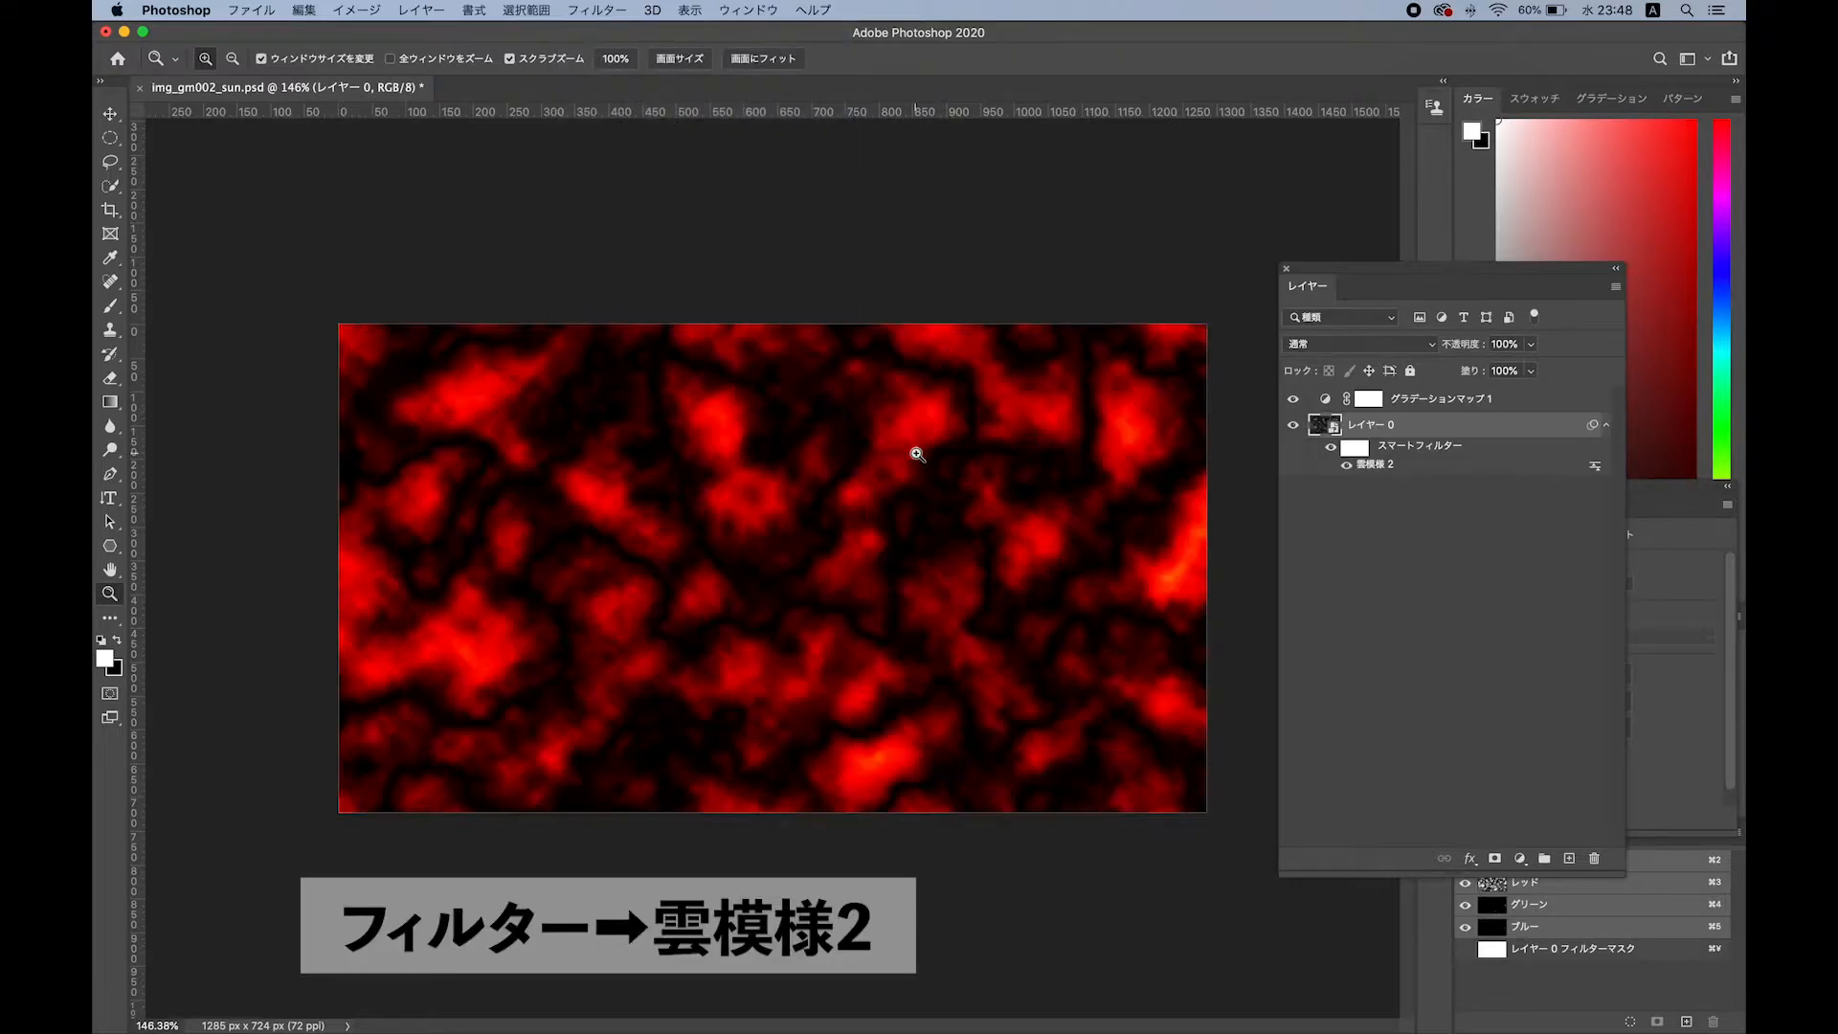
Reapply the Clouds 2 filter five more times to build up the veined fire texture.
left_click(569, 8)
left_click(605, 32)
left_click(604, 13)
left_click(605, 33)
left_click(601, 8)
left_click(602, 35)
left_click(602, 11)
left_click(602, 34)
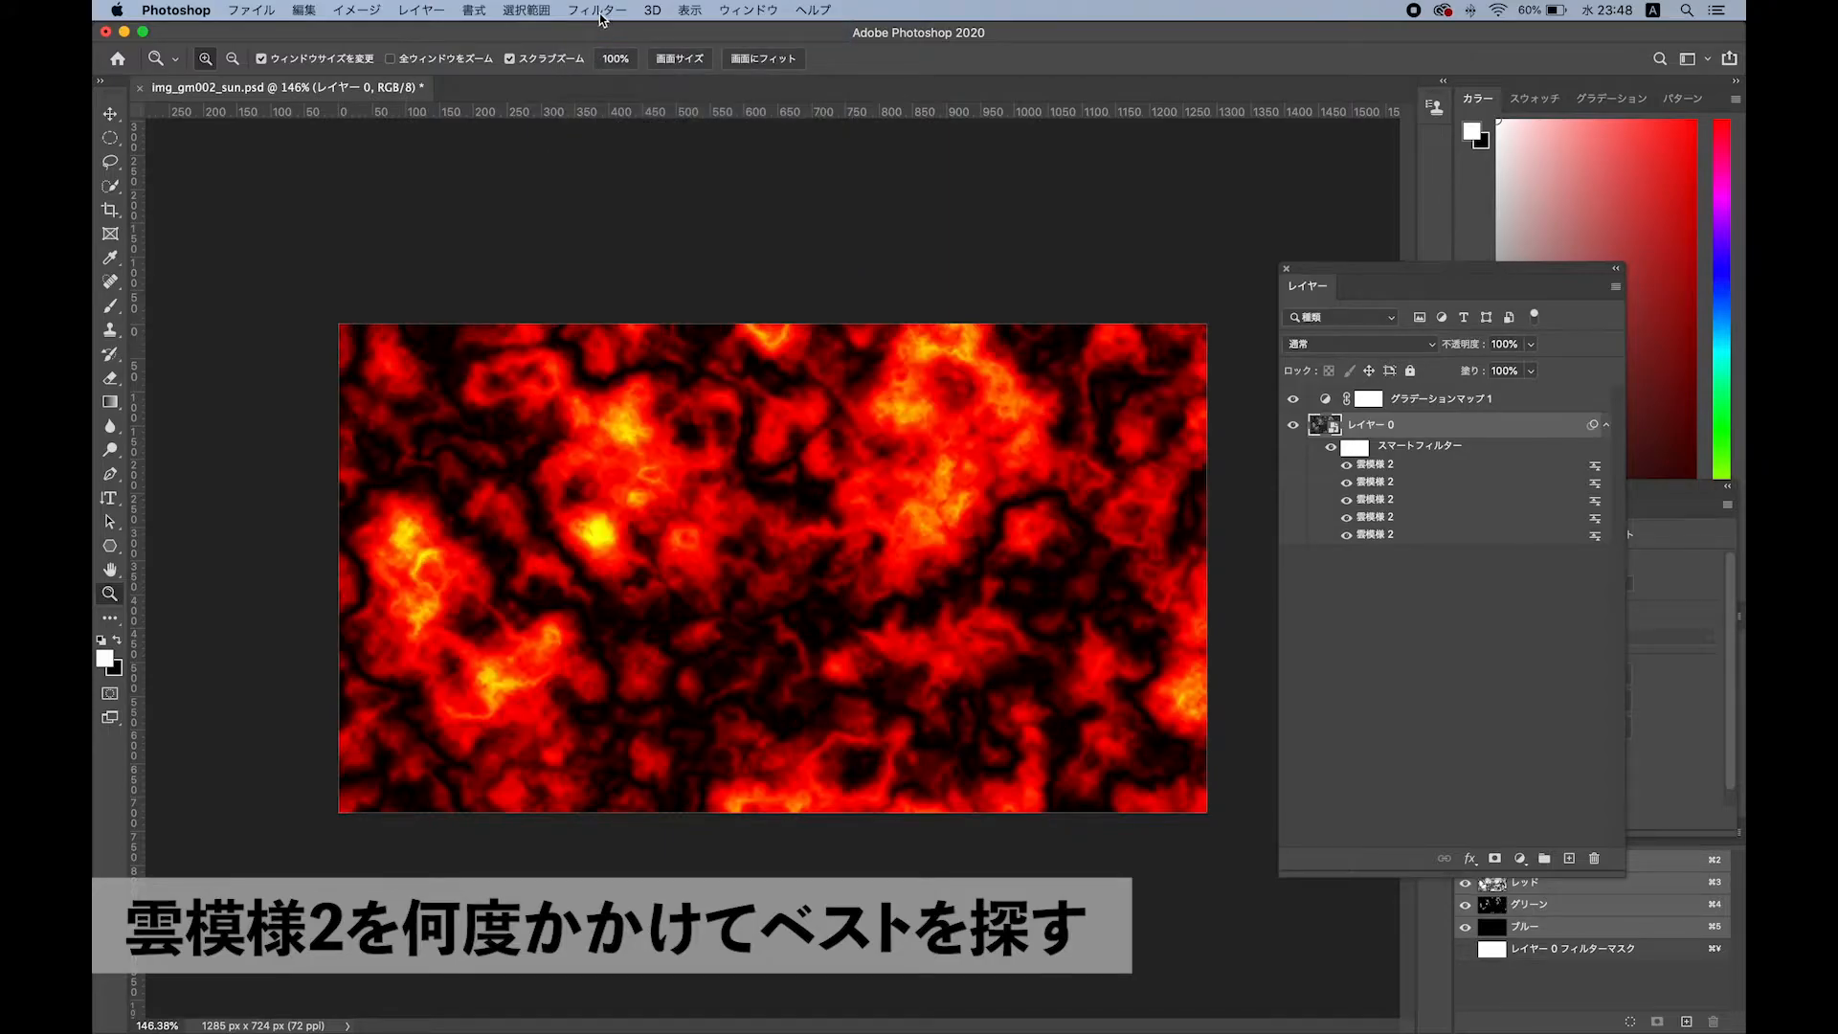
left_click(602, 13)
left_click(600, 32)
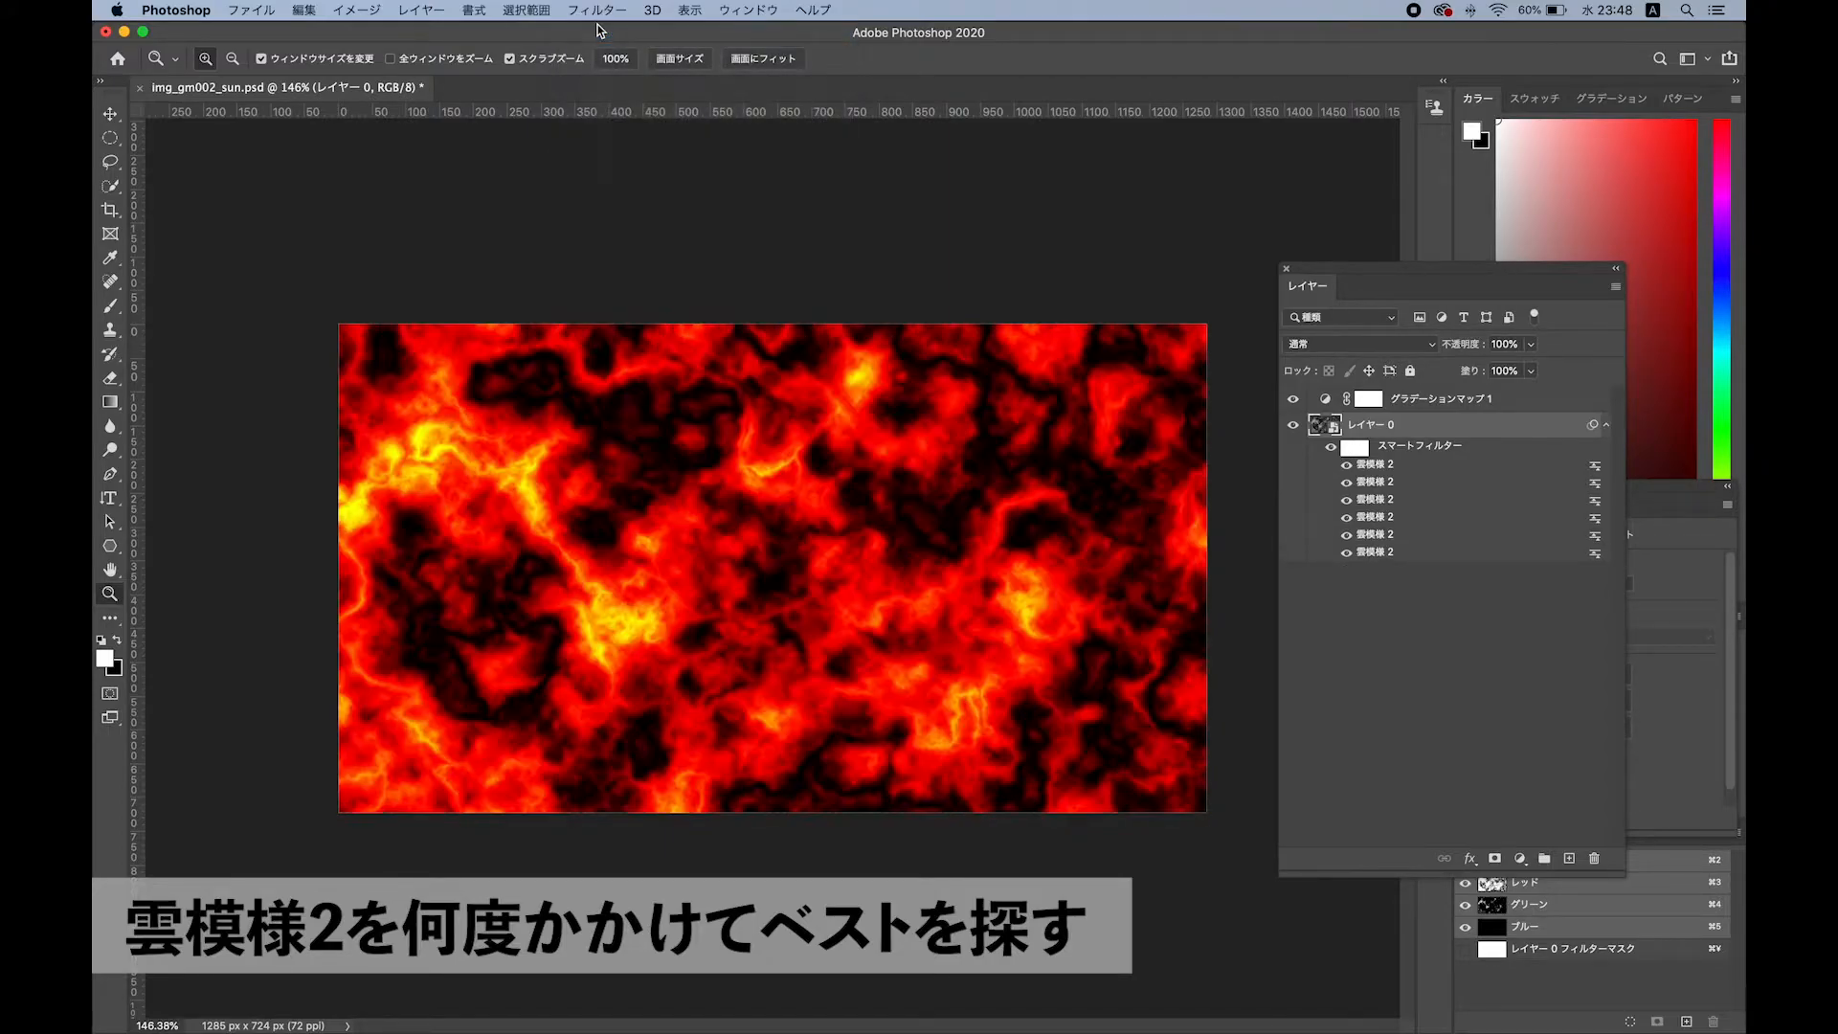
Merge the gradient map layer and the filtered cloud layer into one layer.
left_click(1429, 403)
left_click(1425, 425, "shift")
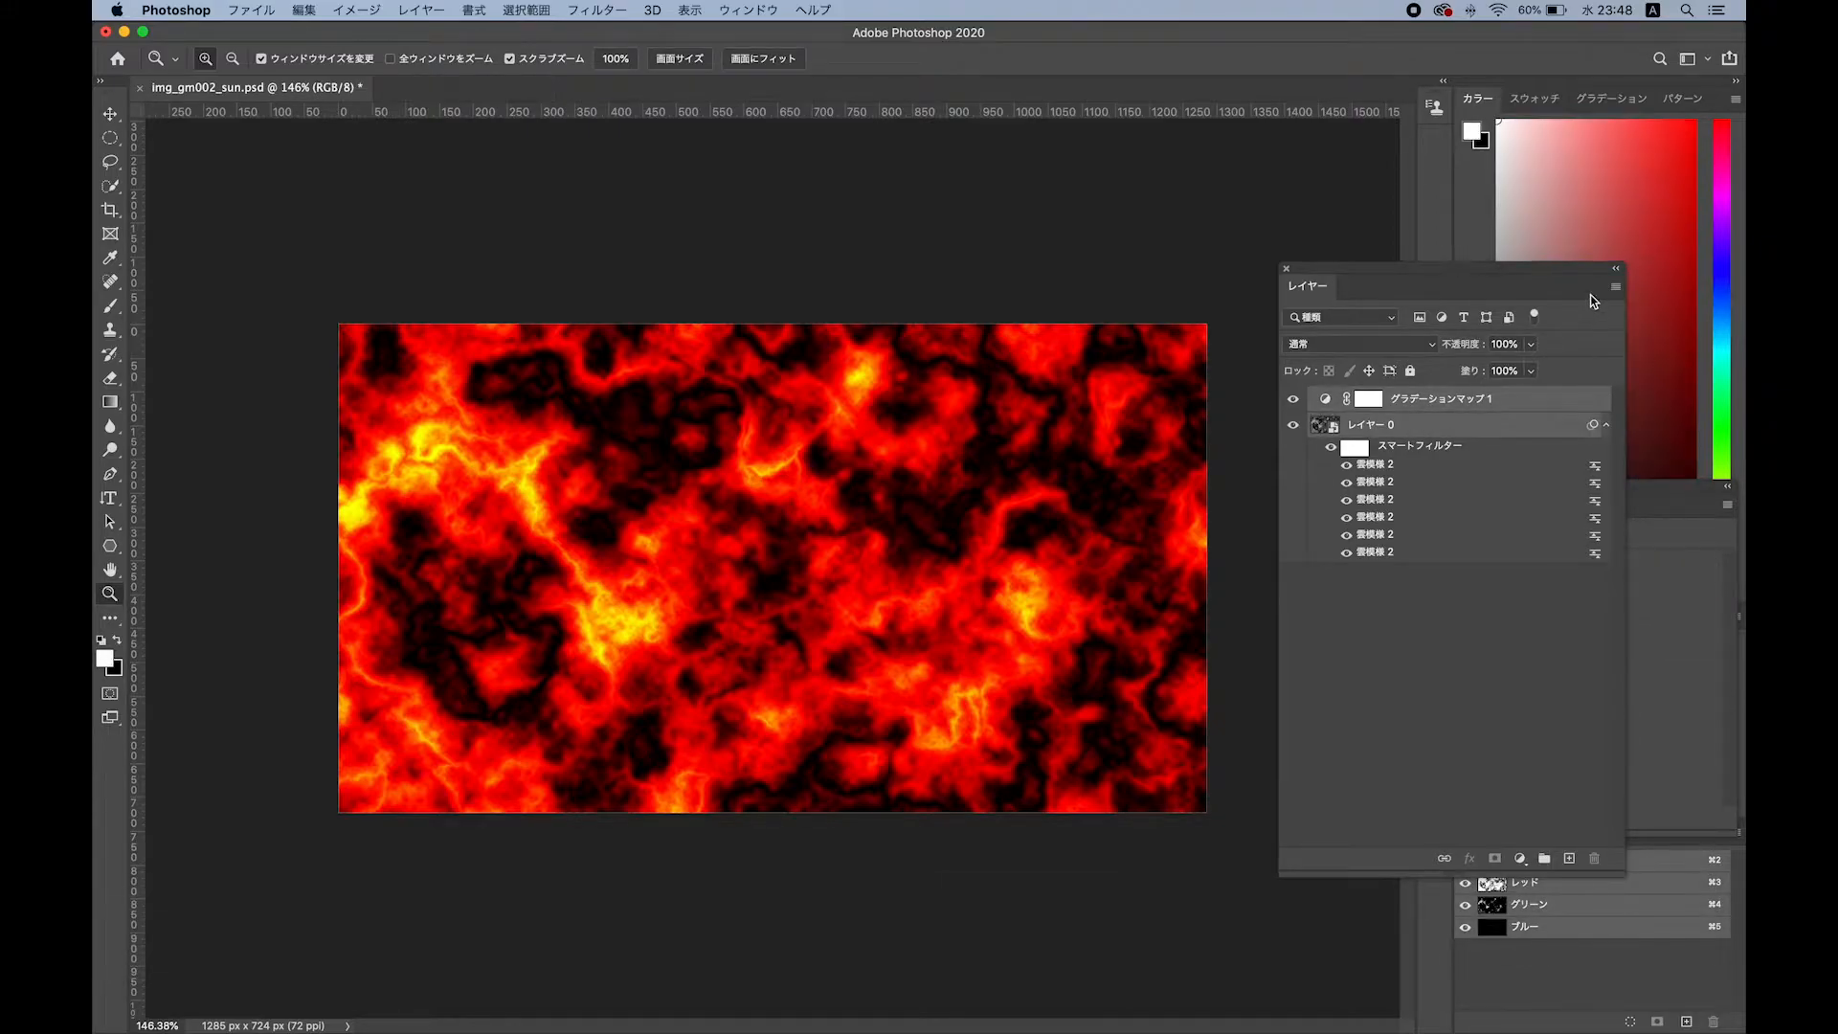
left_click(1616, 287)
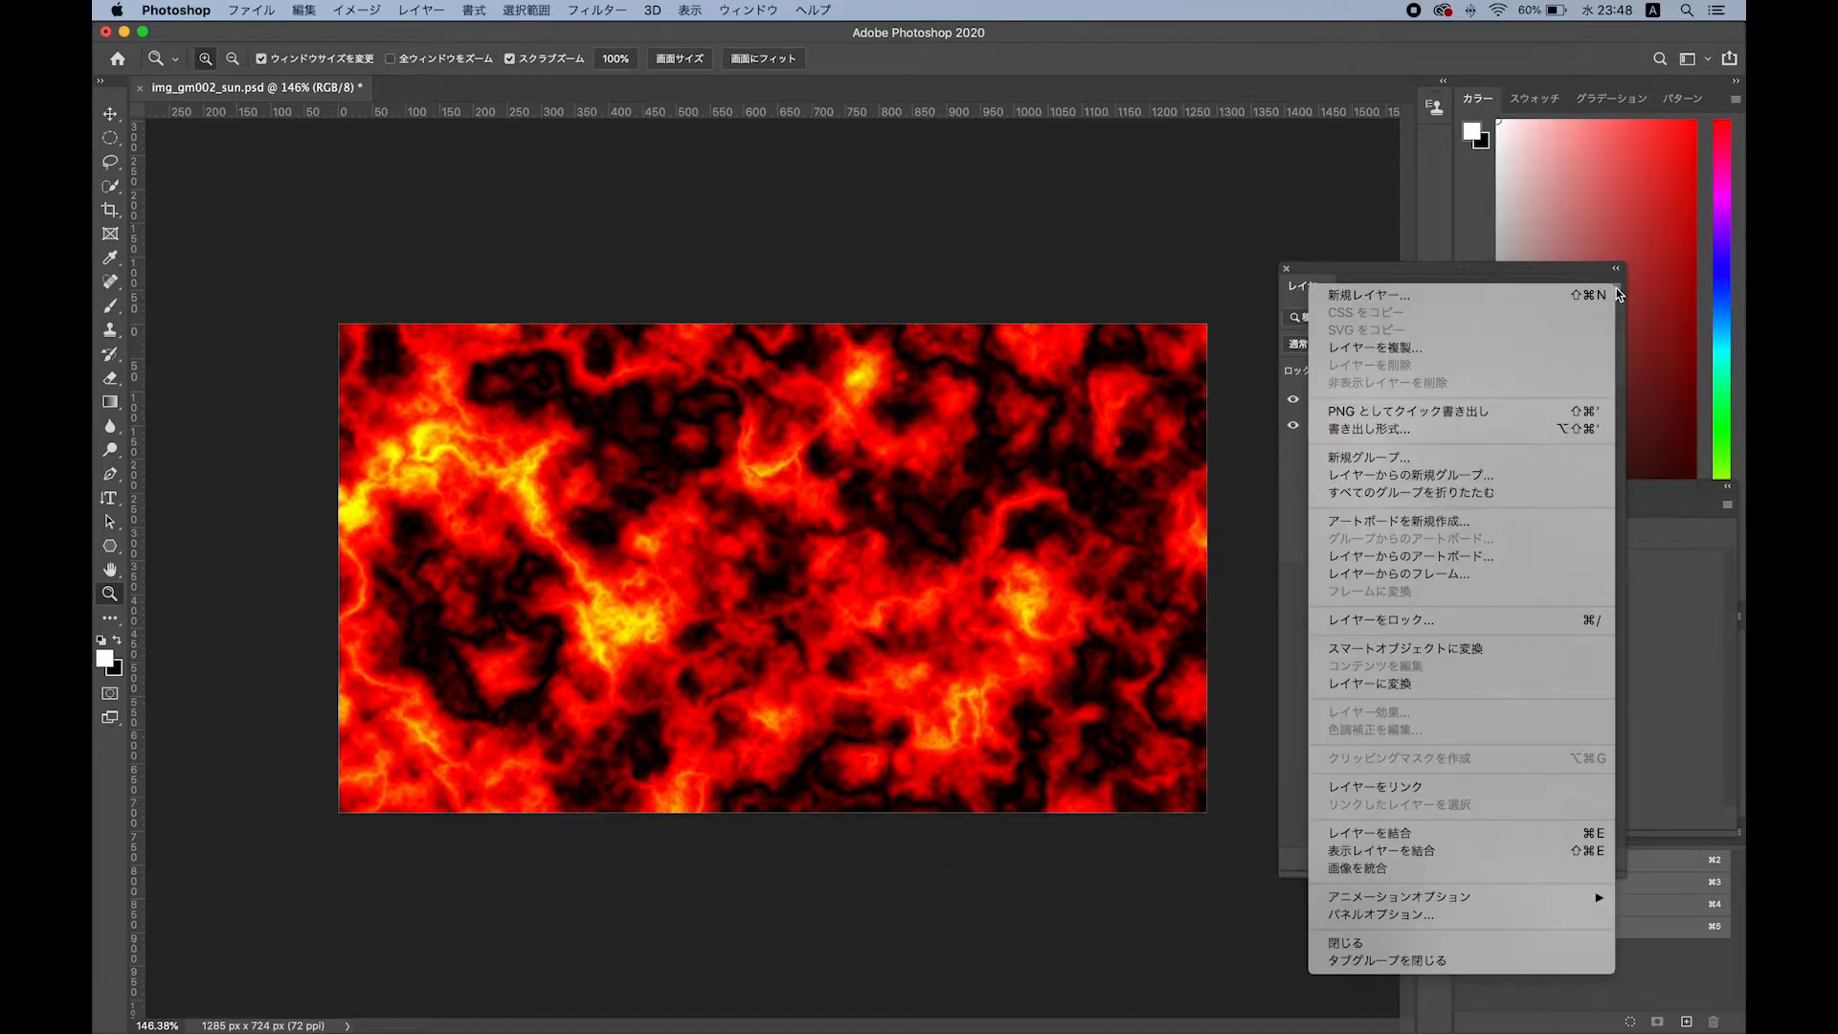
left_click(1388, 831)
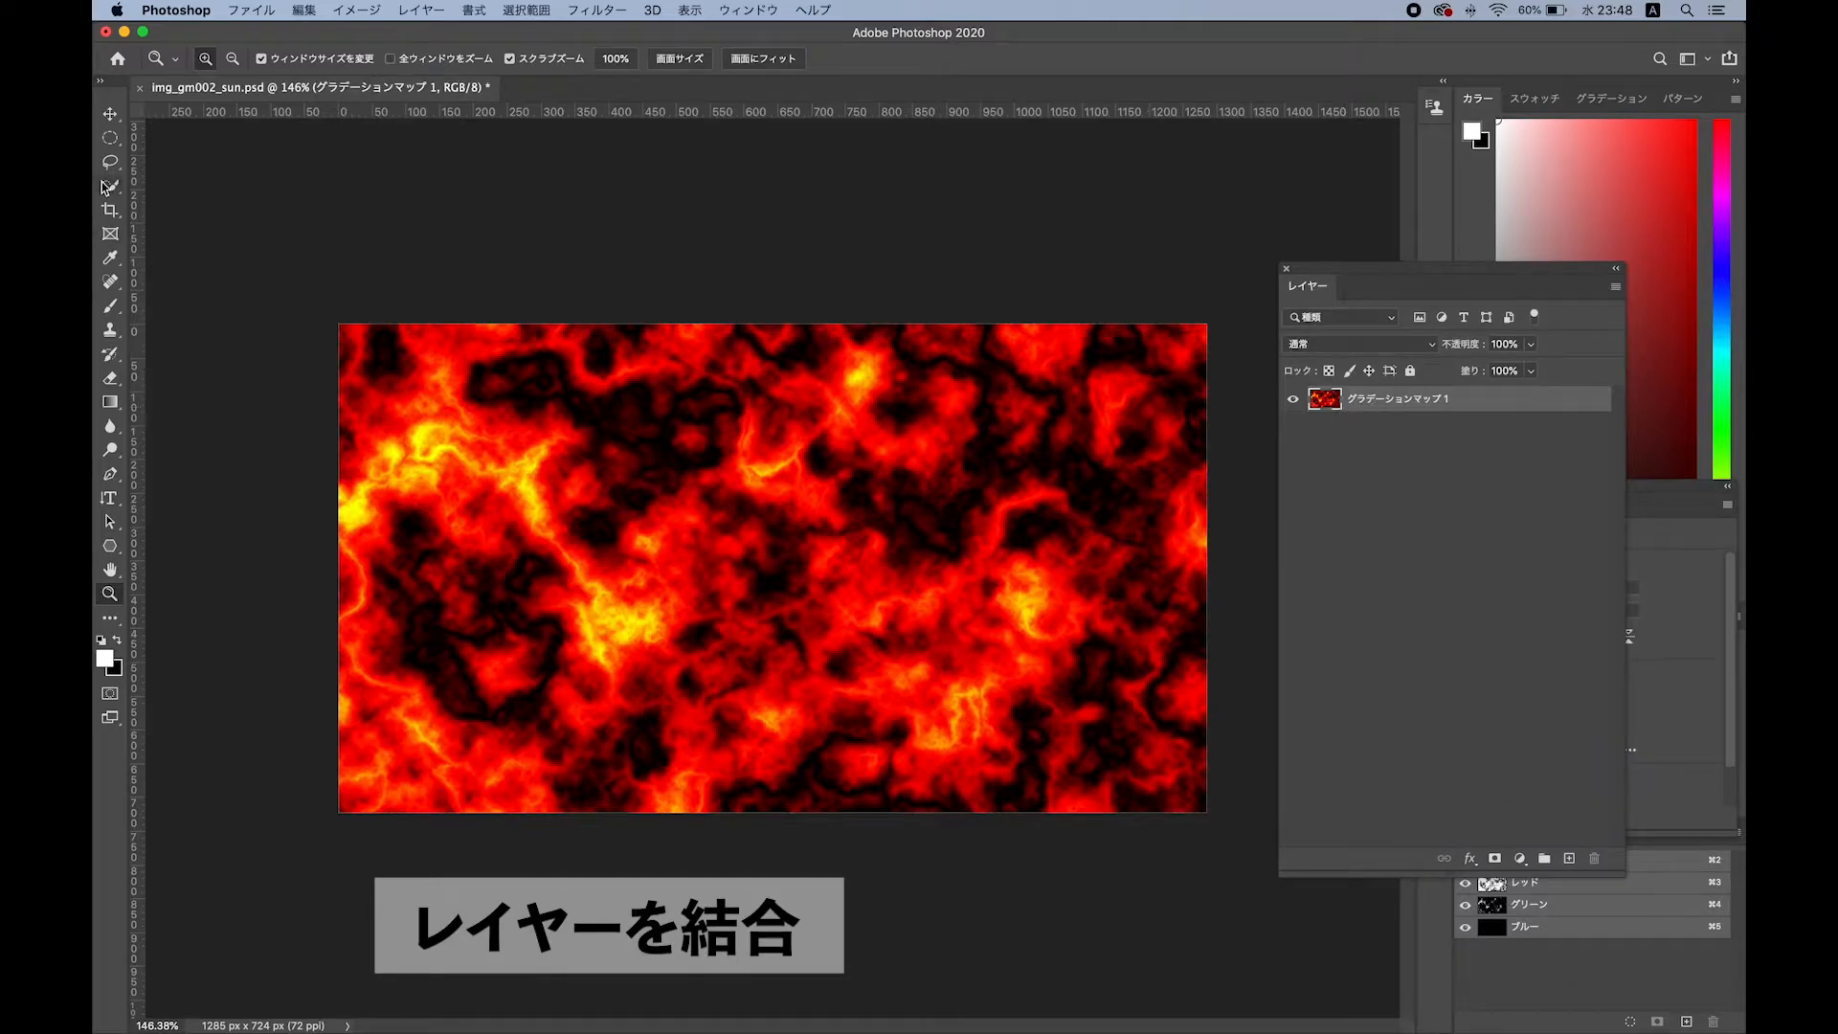
Select a large centred circle spanning nearly the full canvas height and turn it into a mask on the fire layer.
left_click(110, 140)
left_click_drag(768, 565, 1008, 821)
left_click_drag(945, 601, 946, 606)
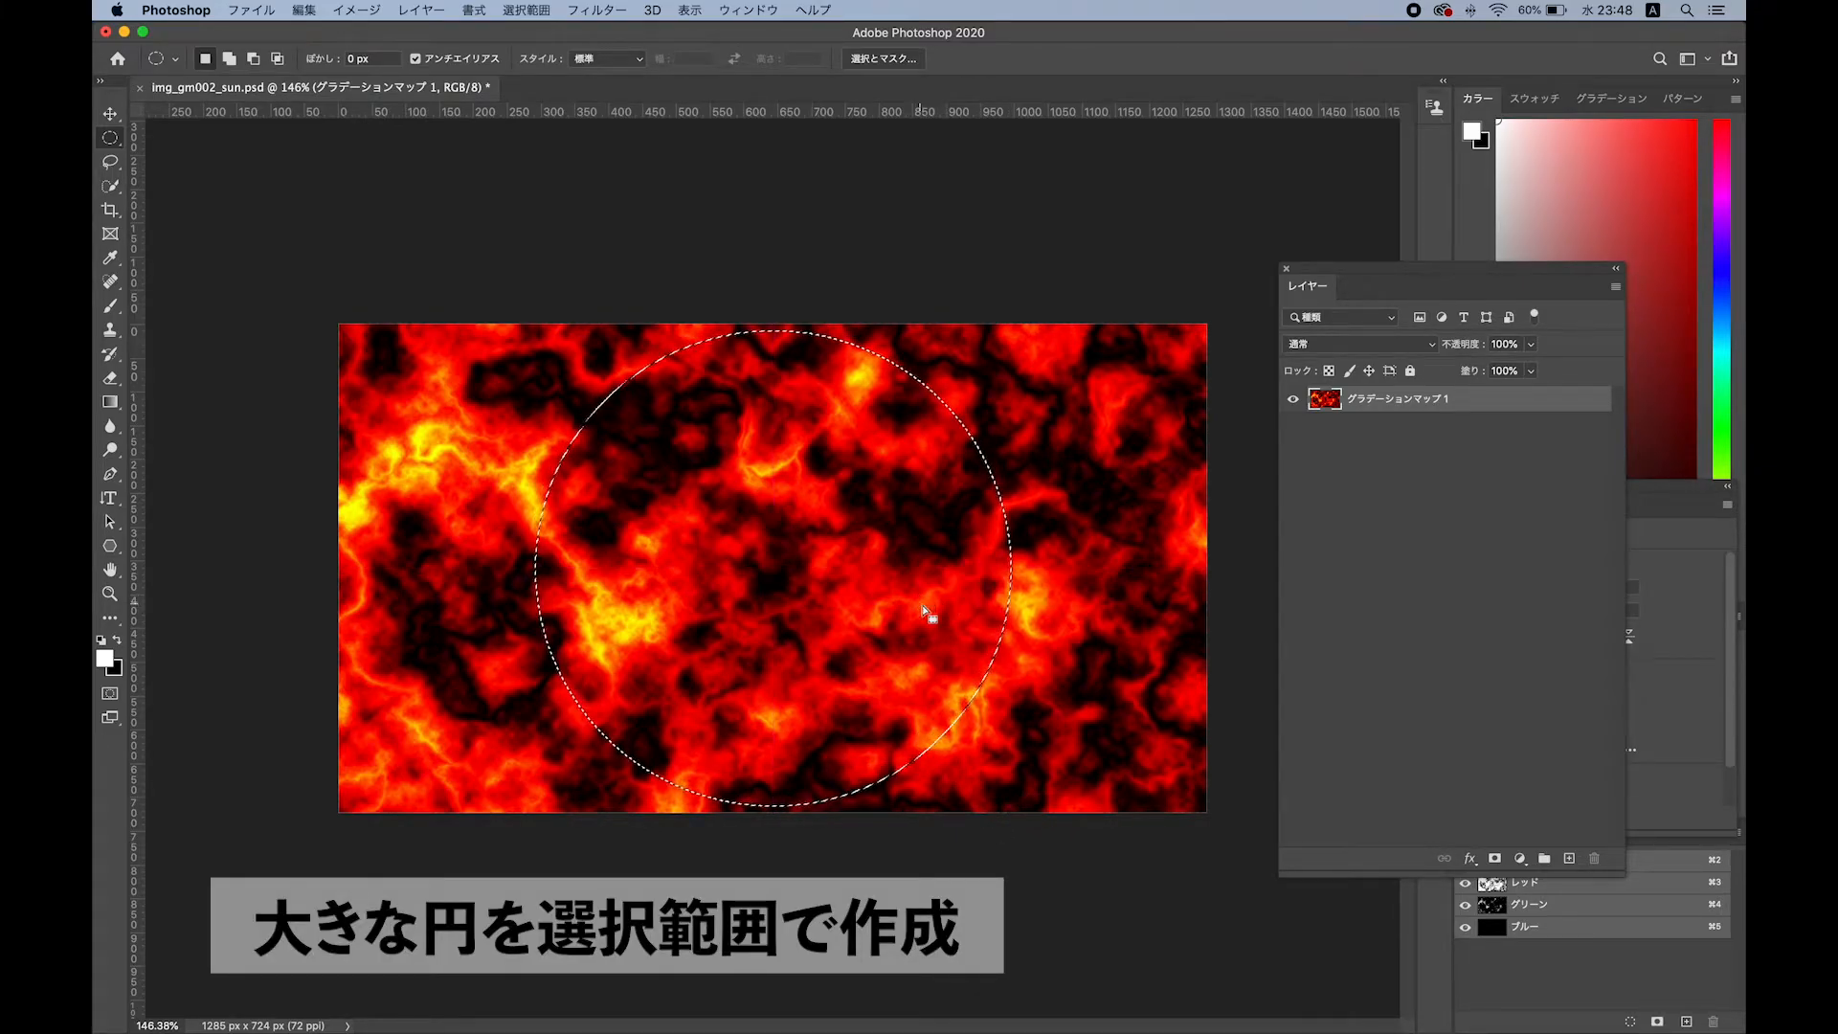
left_click(1492, 859)
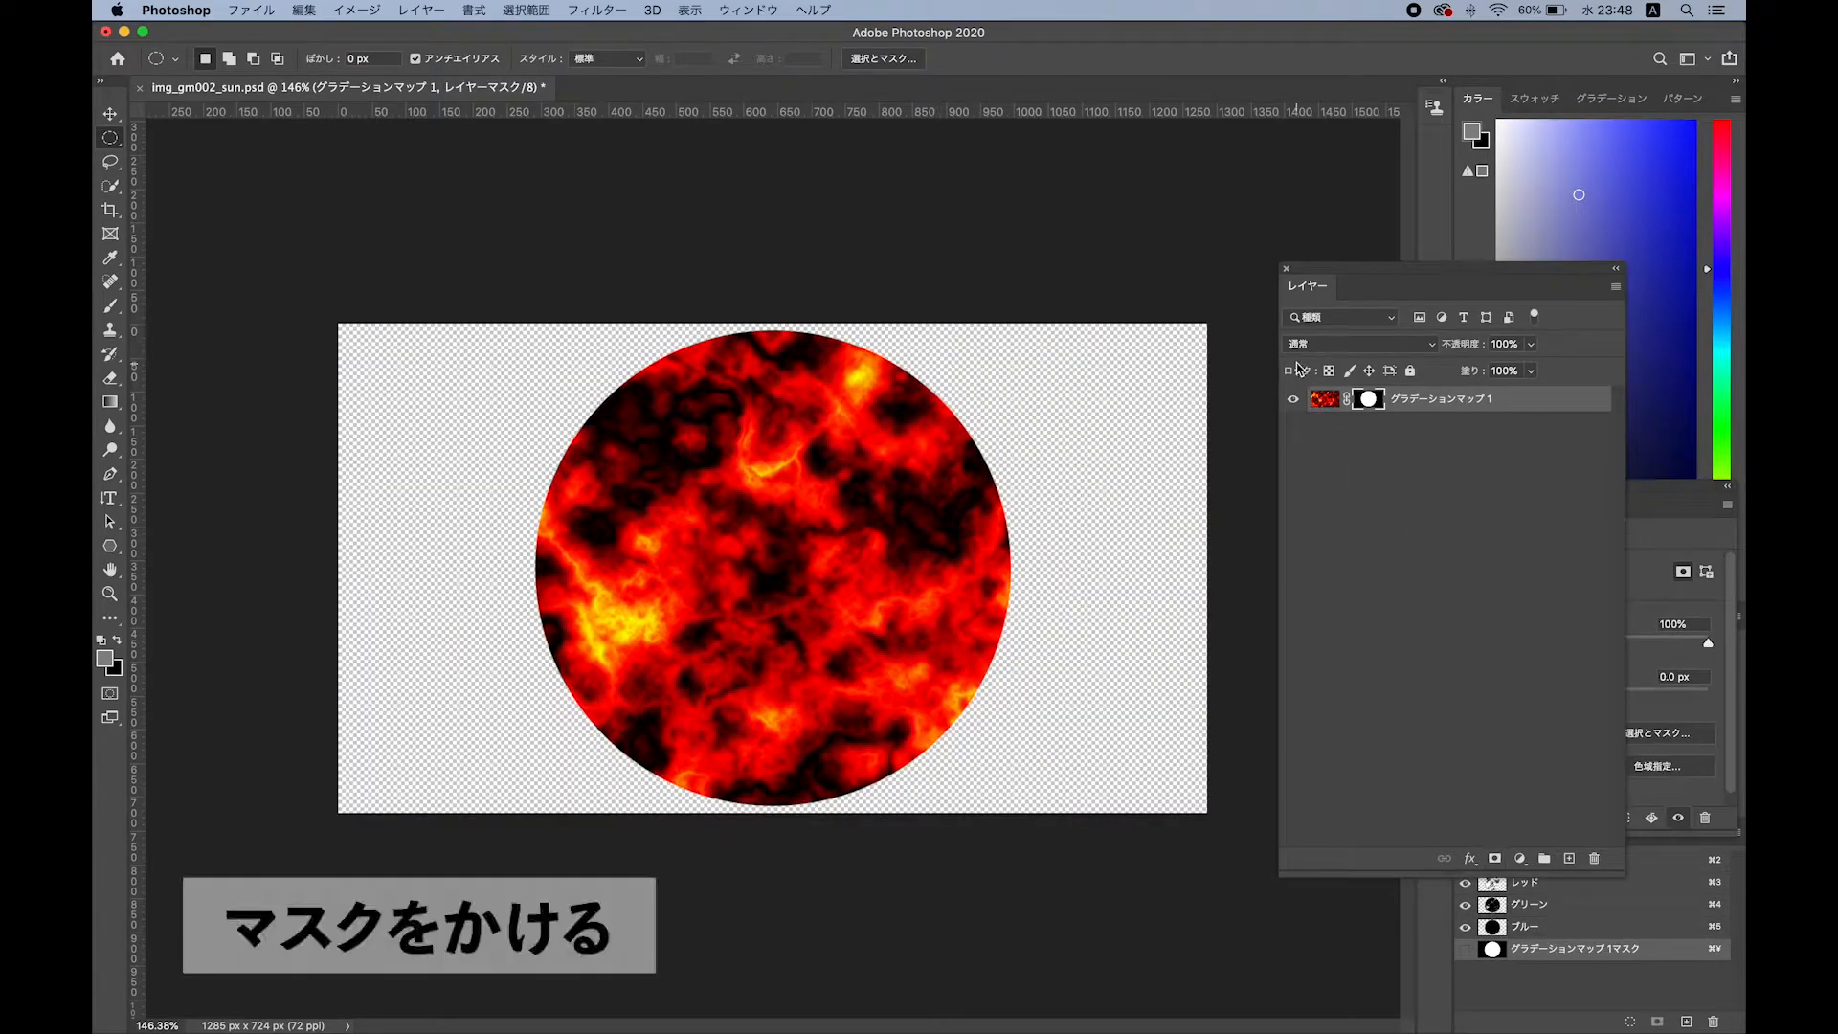
Create a new layer with default settings, move it below the sun layer, and fill it with black.
left_click(1617, 289)
left_click(1359, 287)
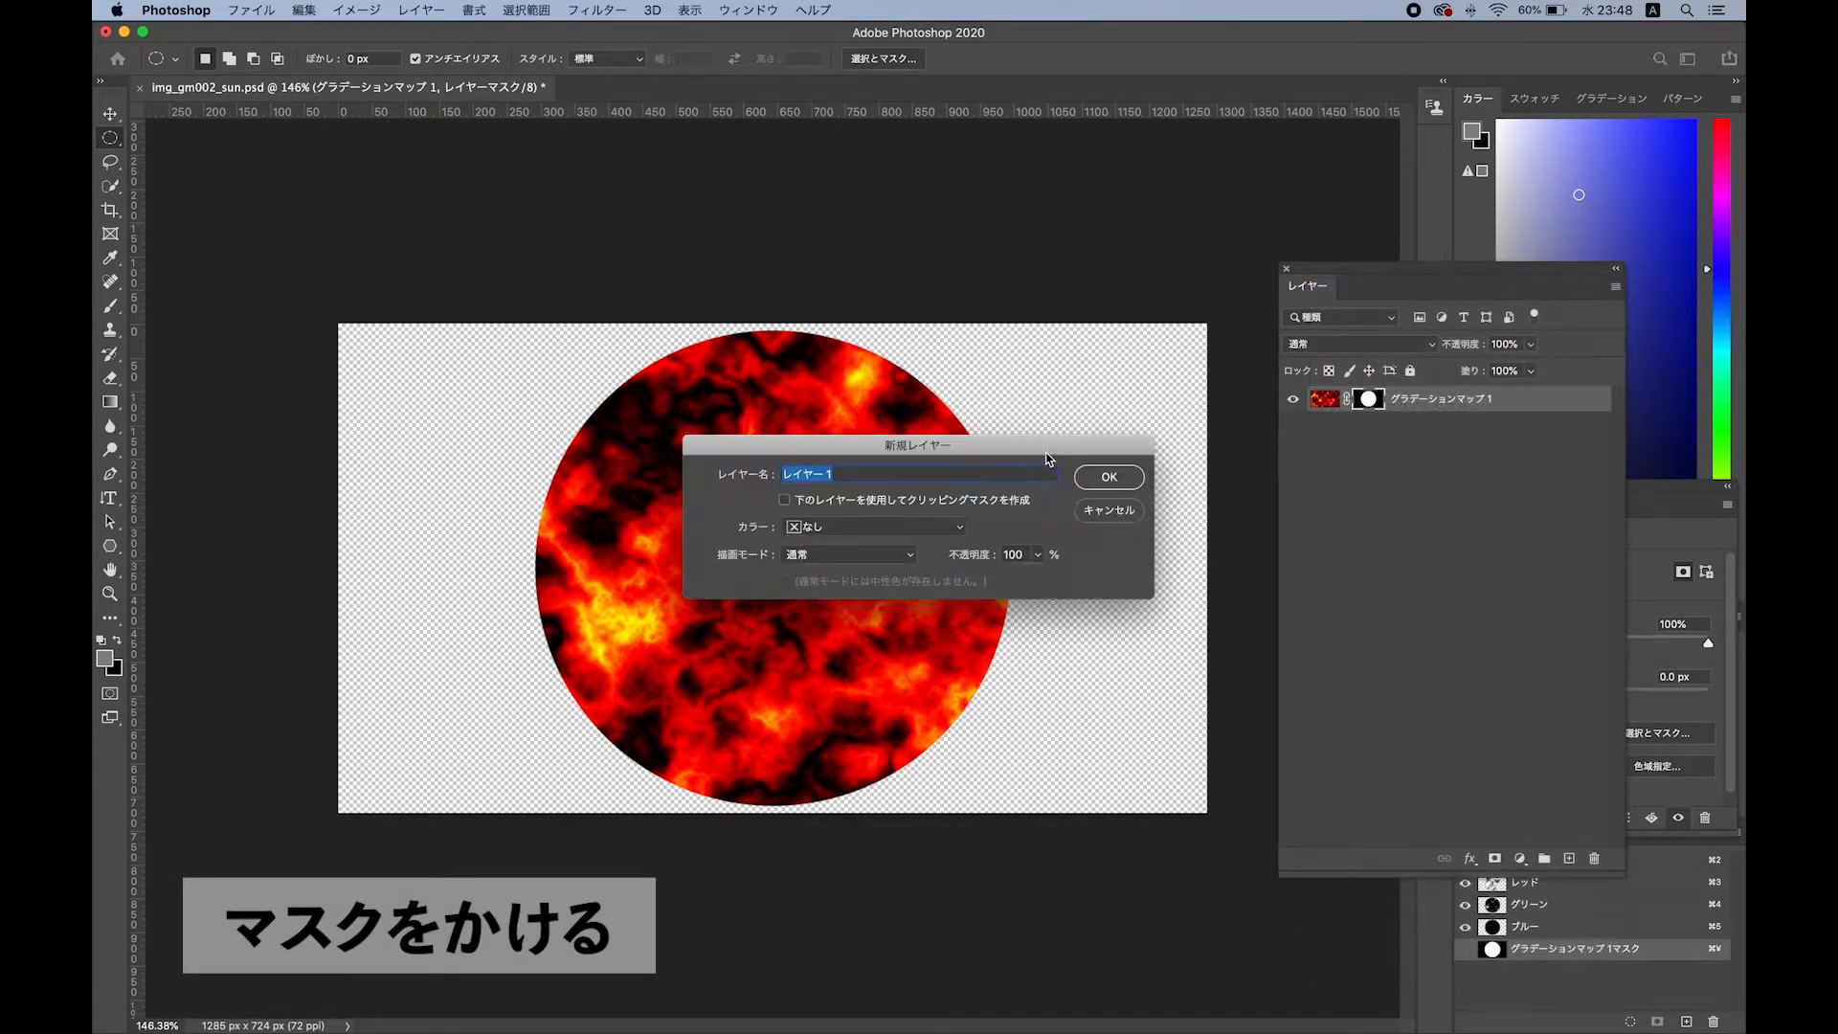
left_click(1111, 476)
left_click_drag(1366, 404, 1428, 441)
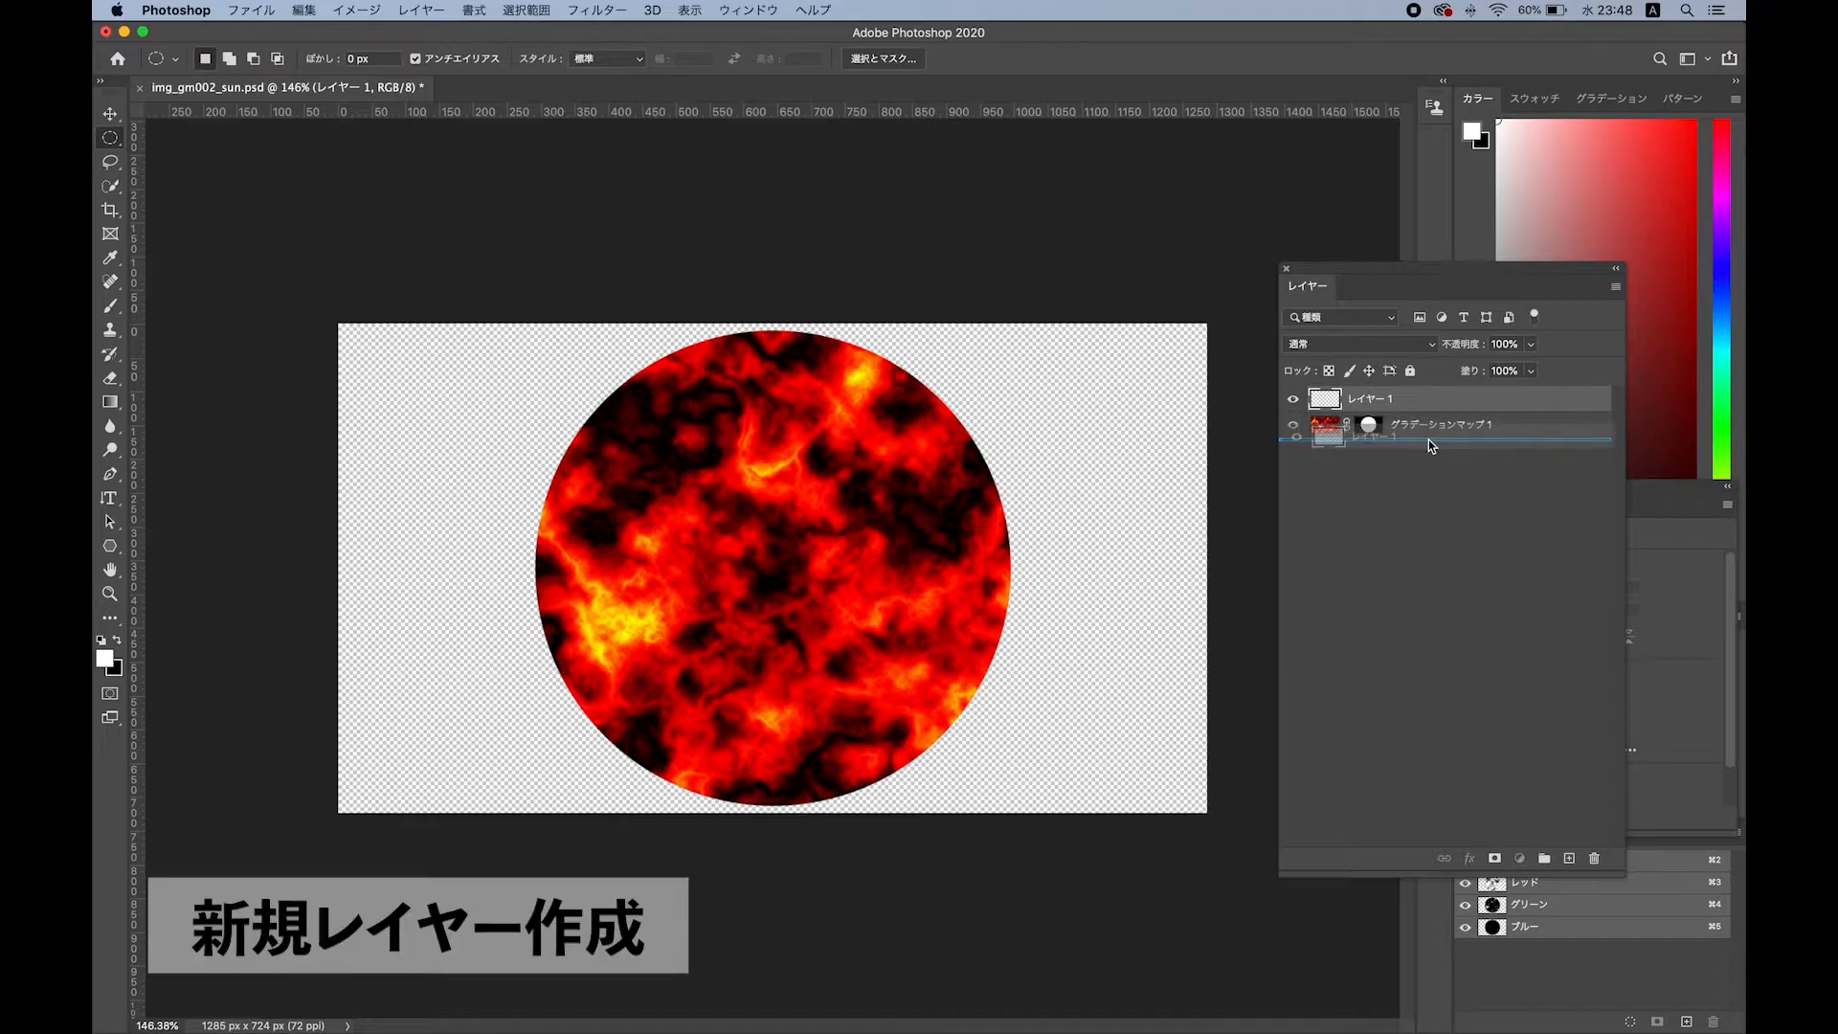
left_click(116, 641)
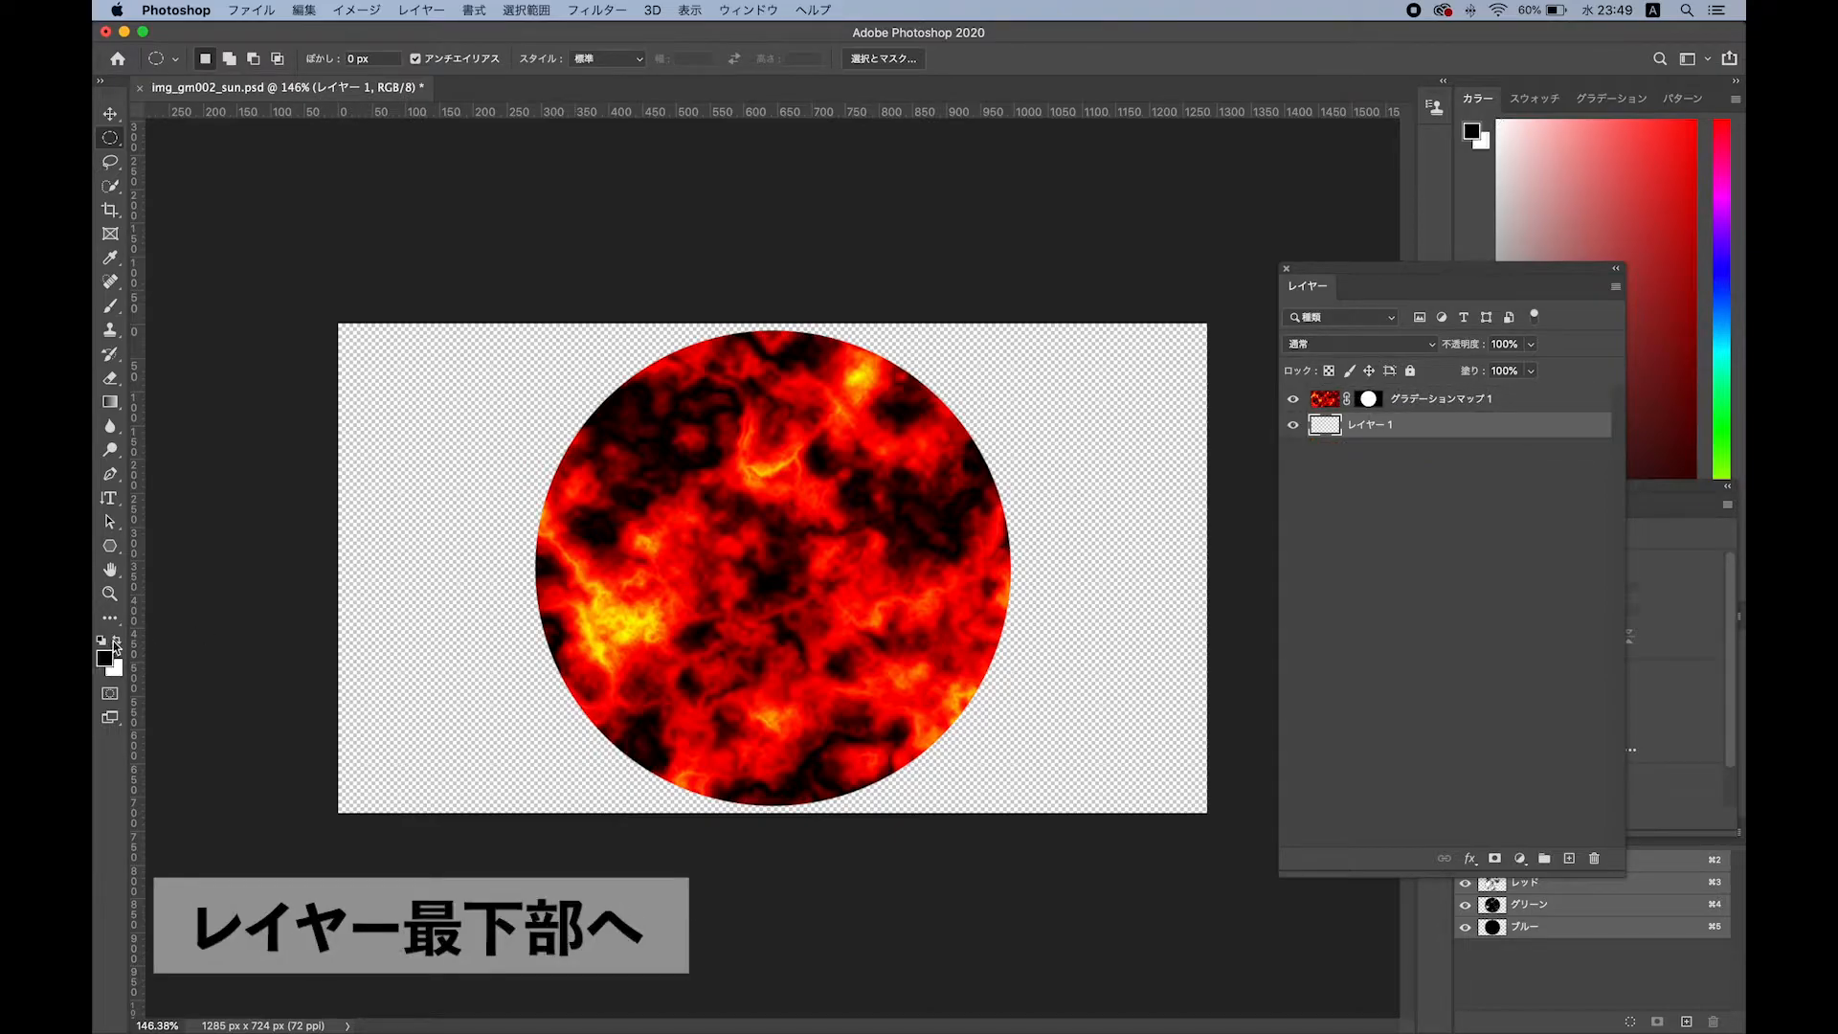
key("alt+Delete")
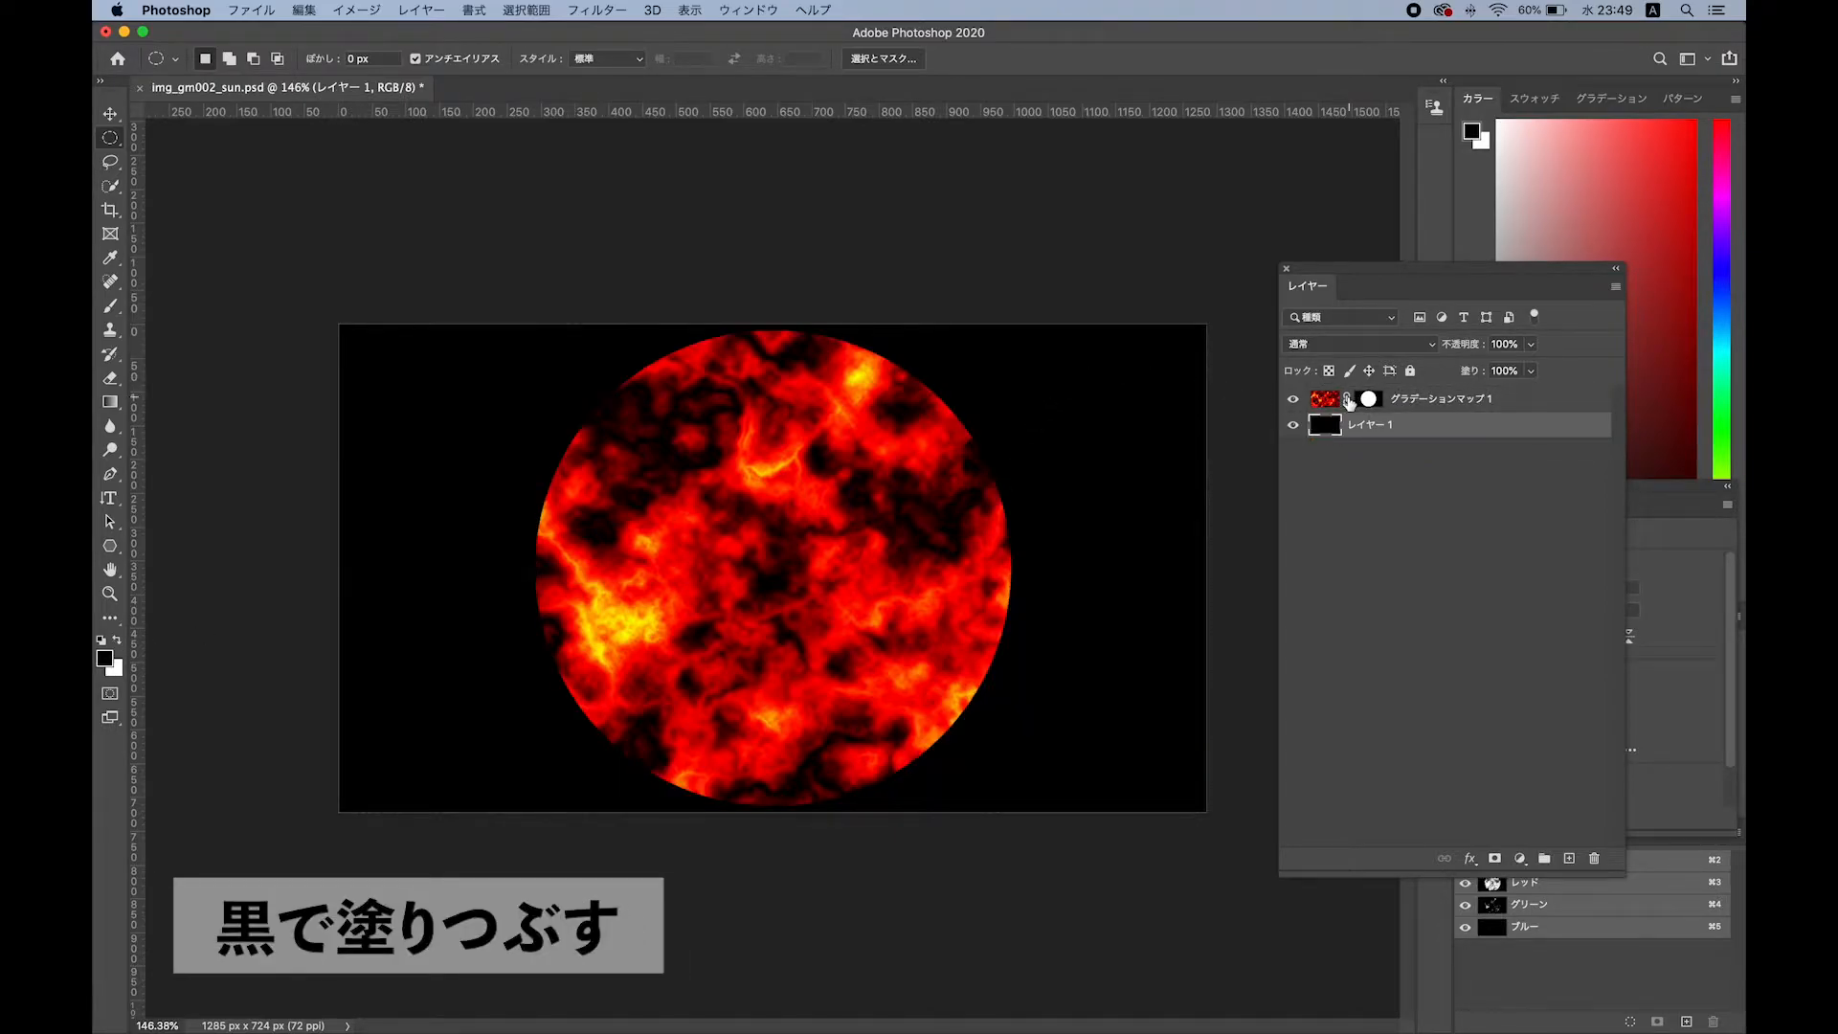
Scale the masked sun layer down slightly about its centre, keeping its proportions.
left_click(1451, 397)
left_click(103, 117)
left_click(303, 10)
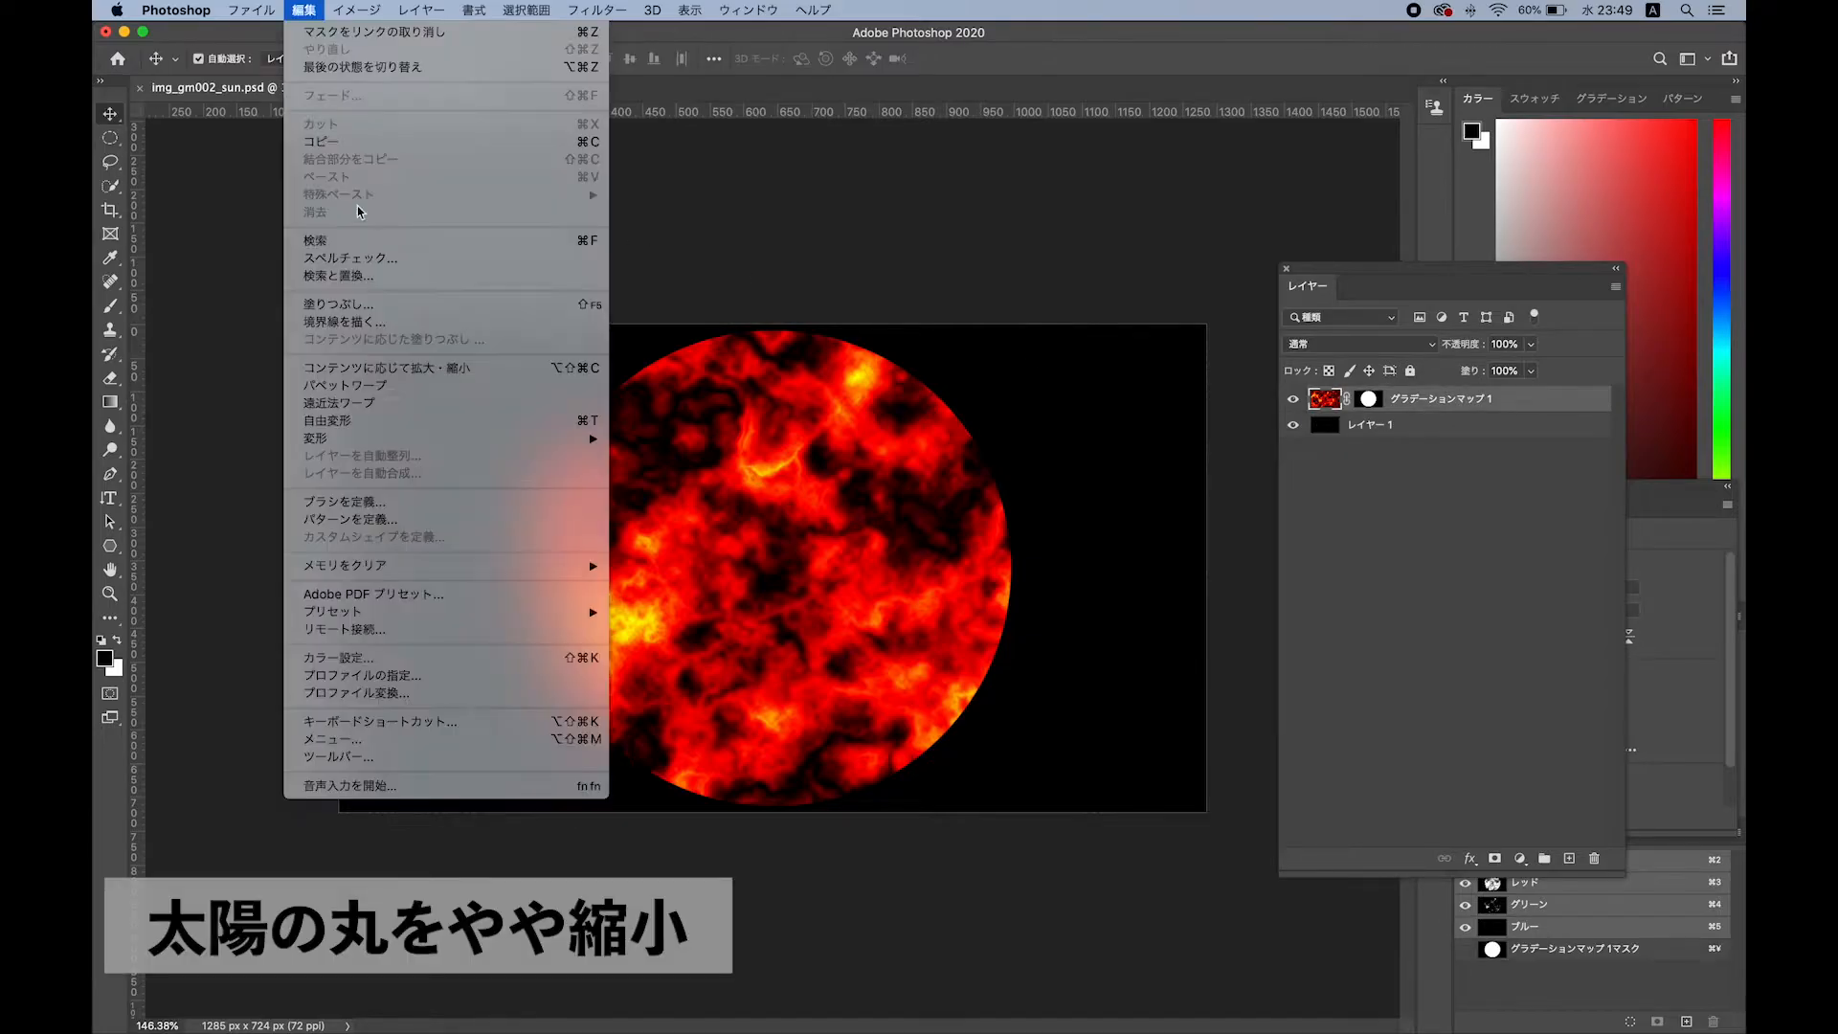
mouse_move(400, 439)
left_click(643, 466)
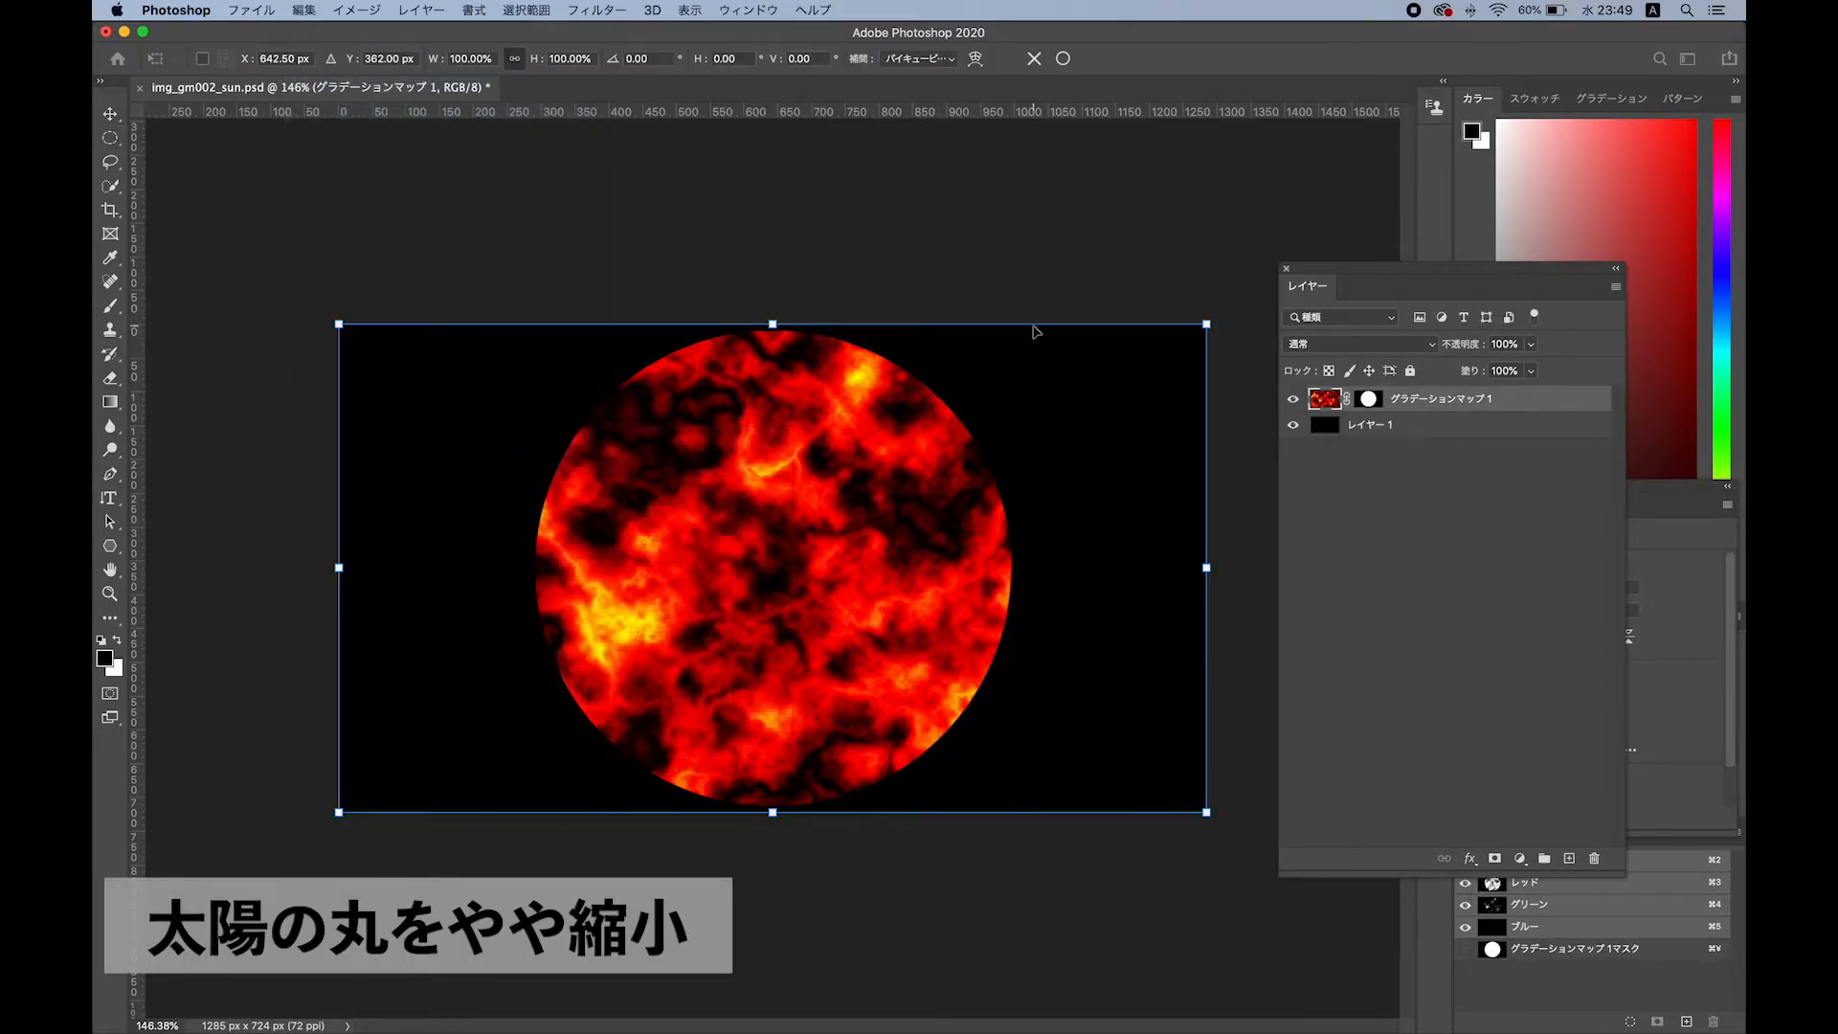
left_click_drag(1204, 325, 1128, 382)
left_click(110, 113)
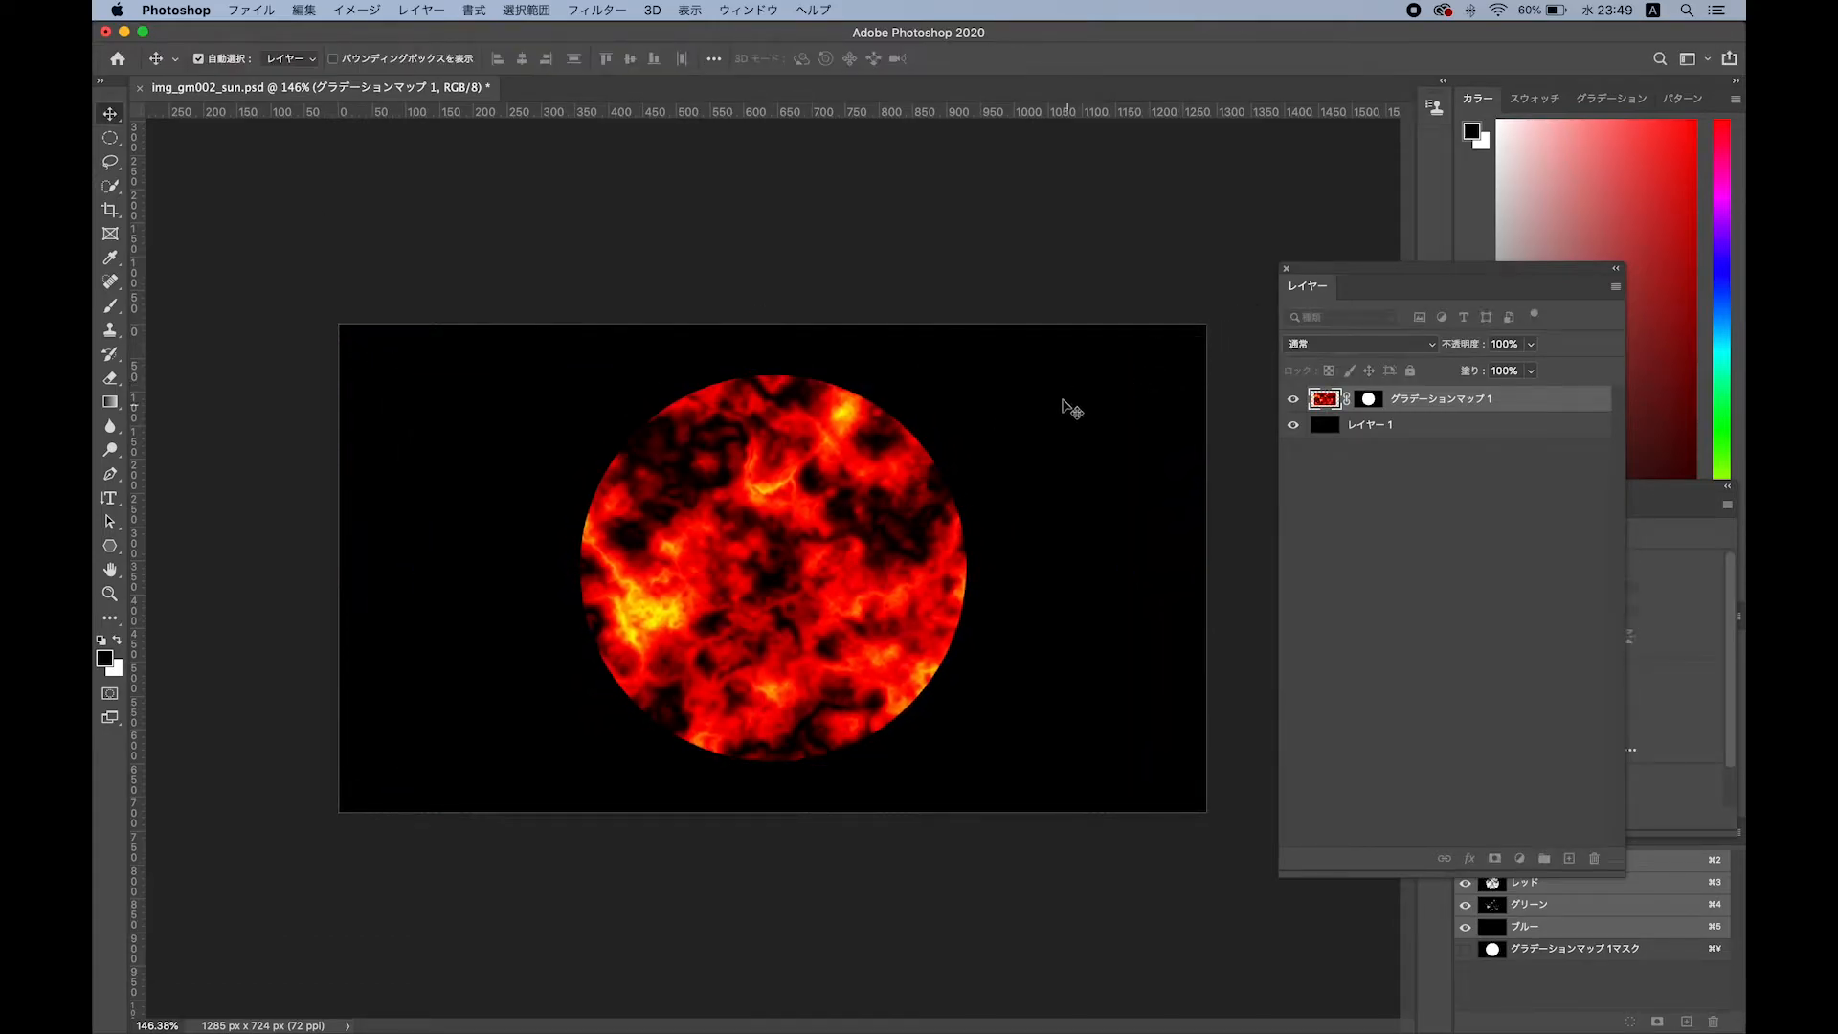
Add an Inner Glow style to the sun layer with a yellow colour, 100% opacity, softer technique, edge source and 188 px size.
left_click(424, 9)
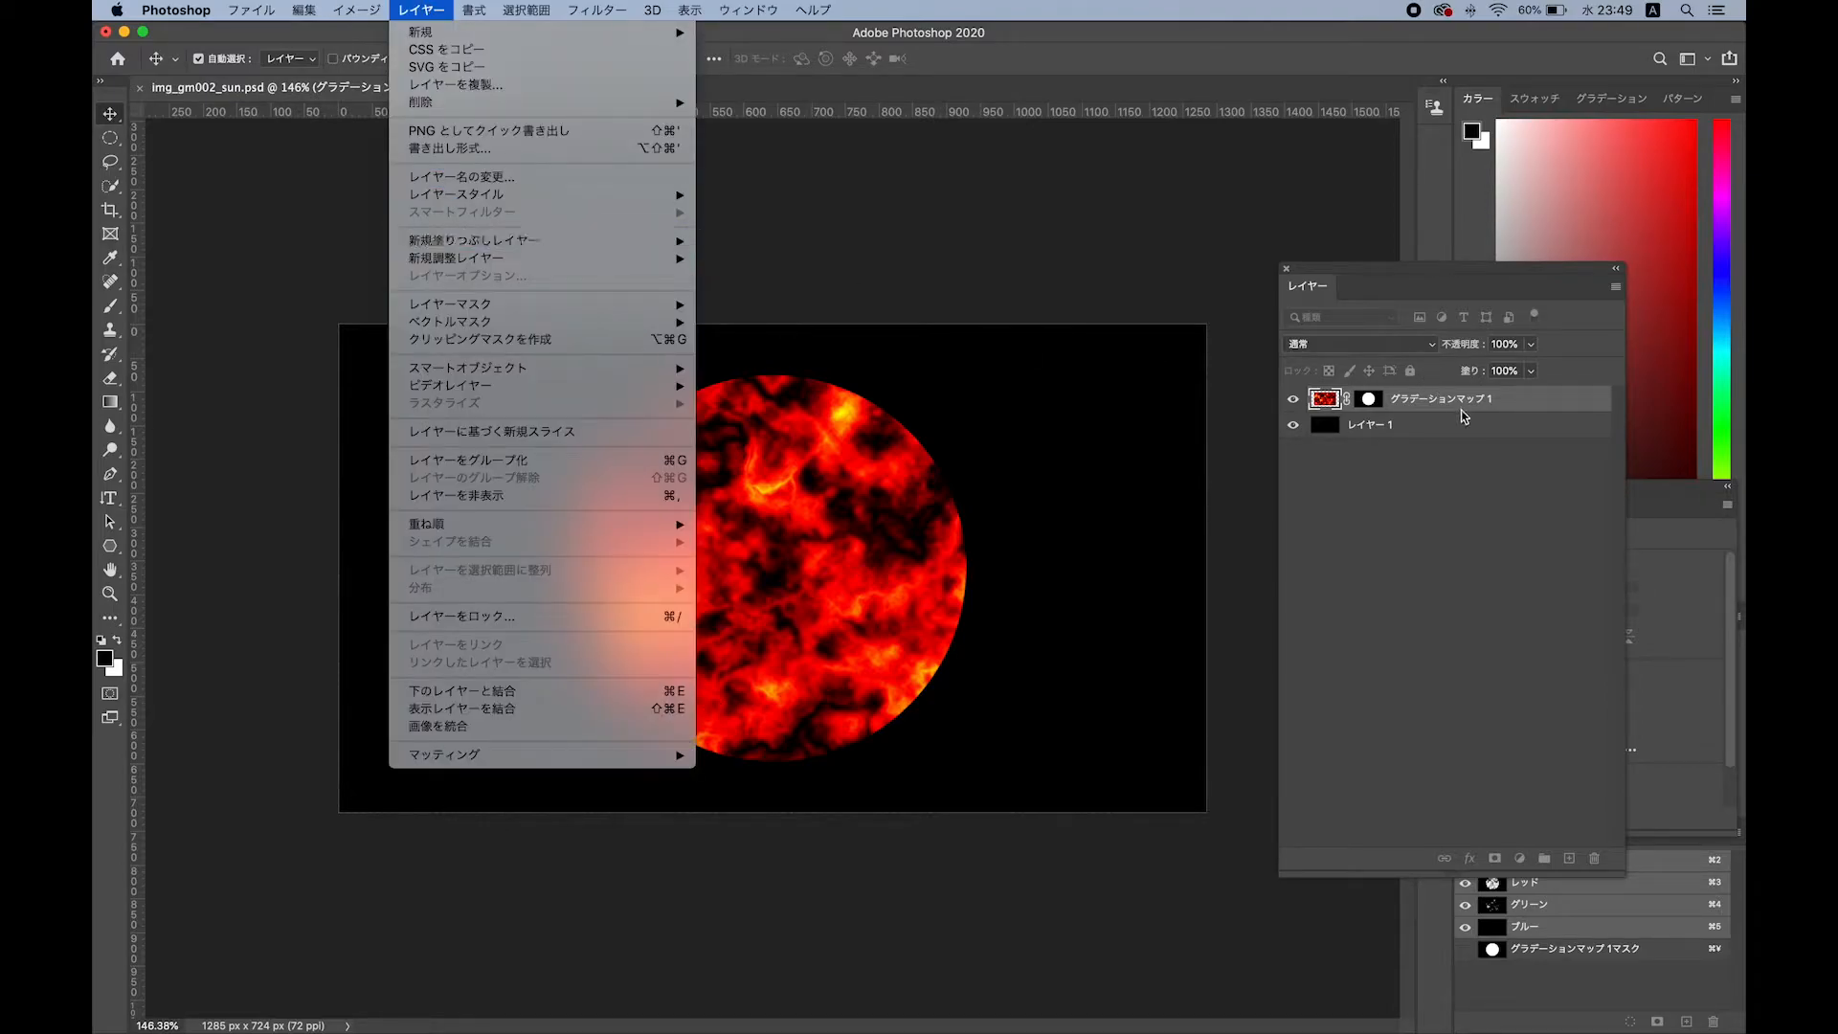
left_click(1427, 405)
left_click(367, 9)
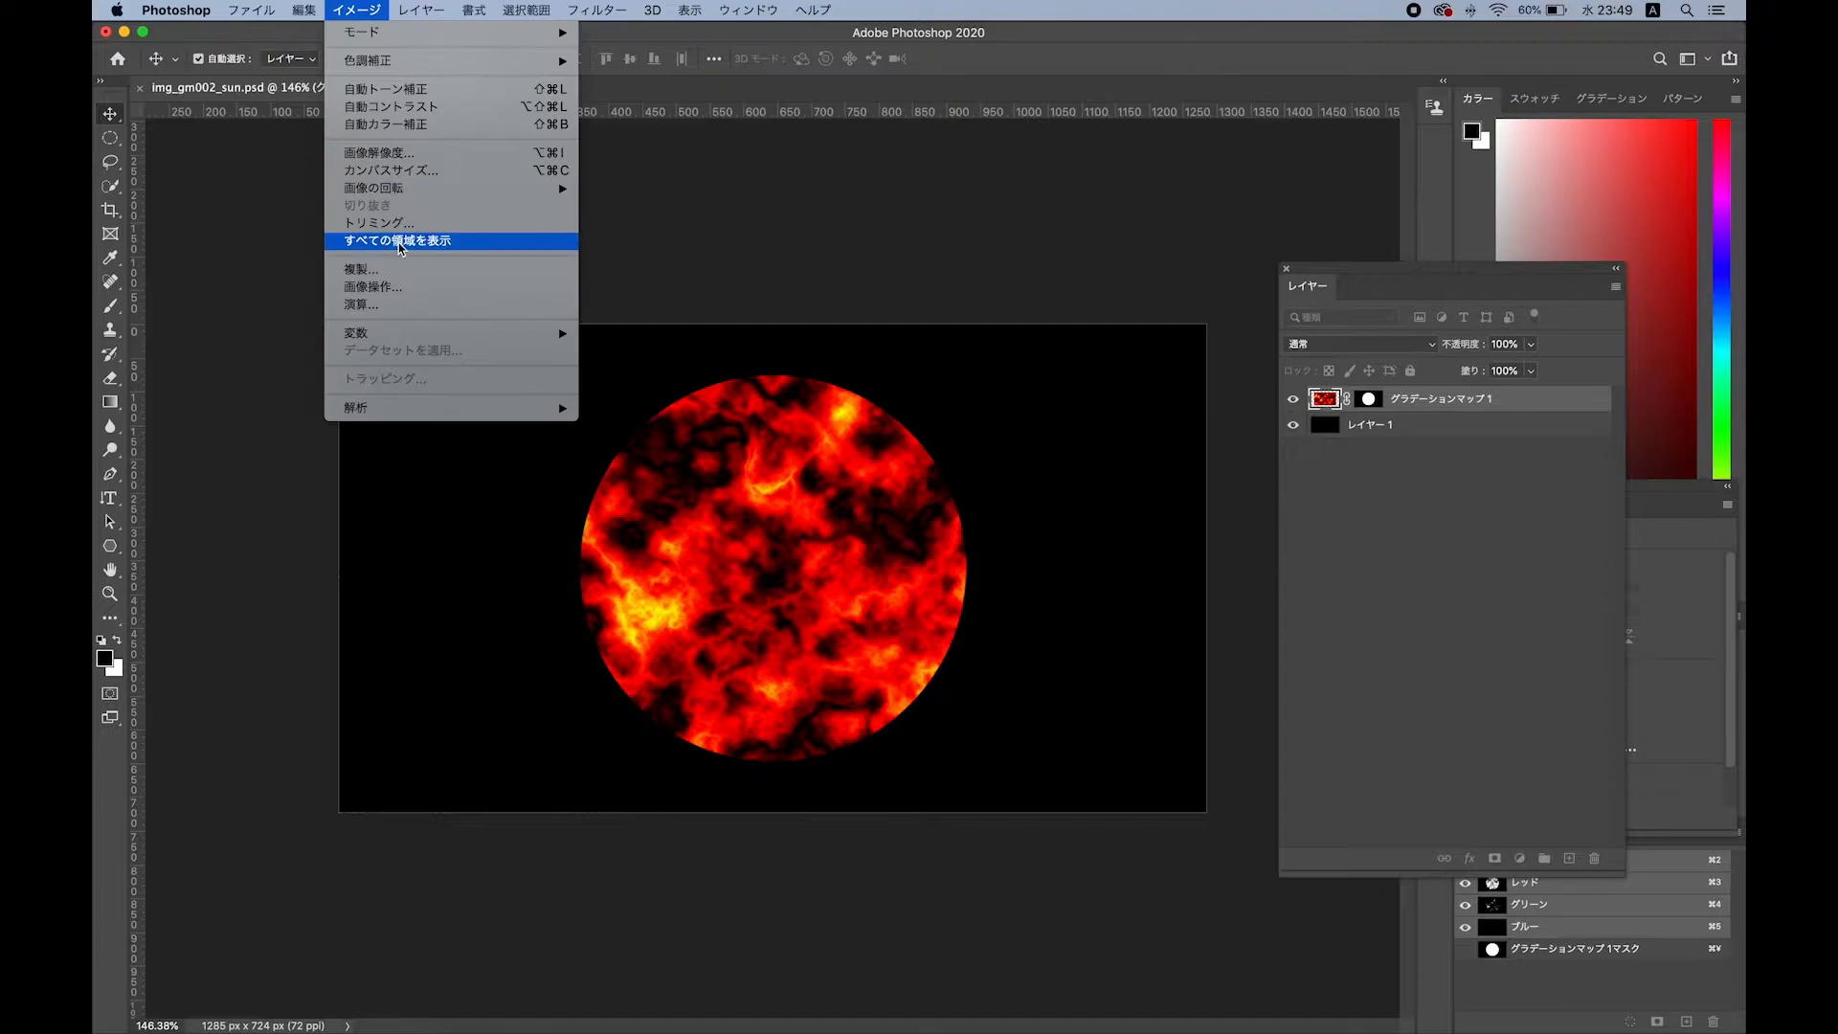
mouse_move(421, 10)
mouse_move(436, 196)
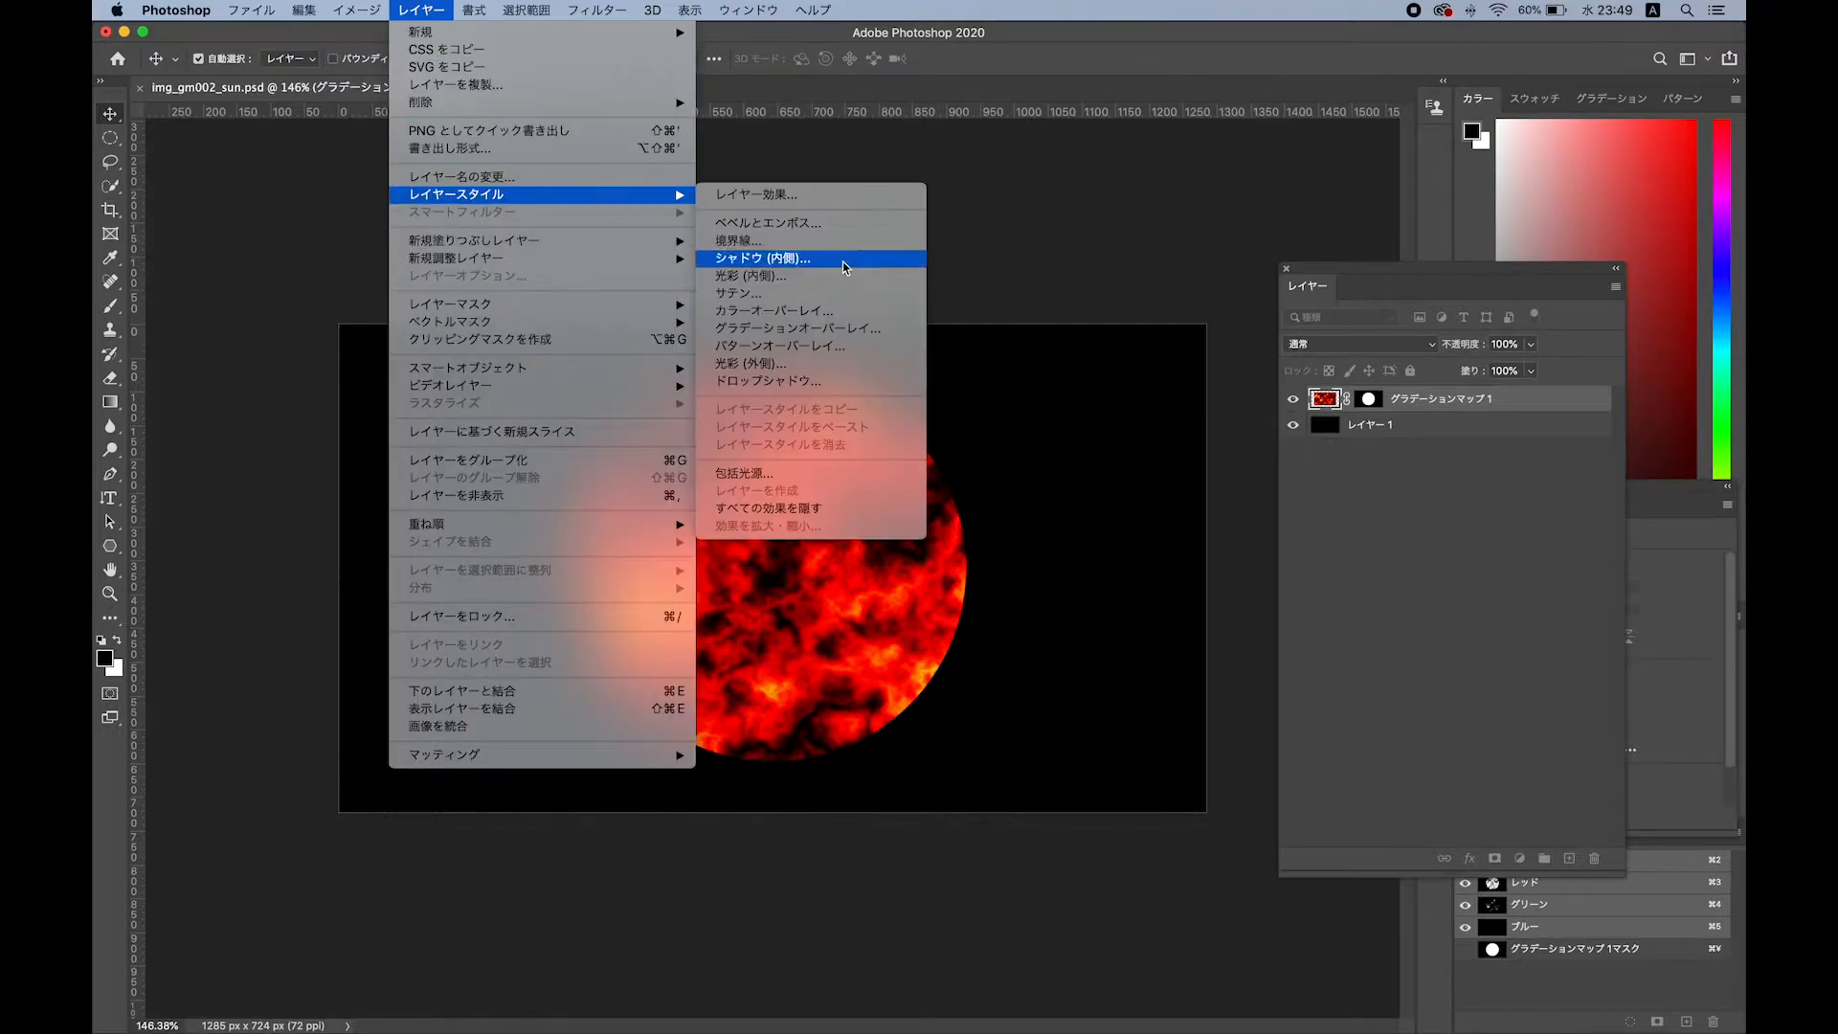
left_click(835, 276)
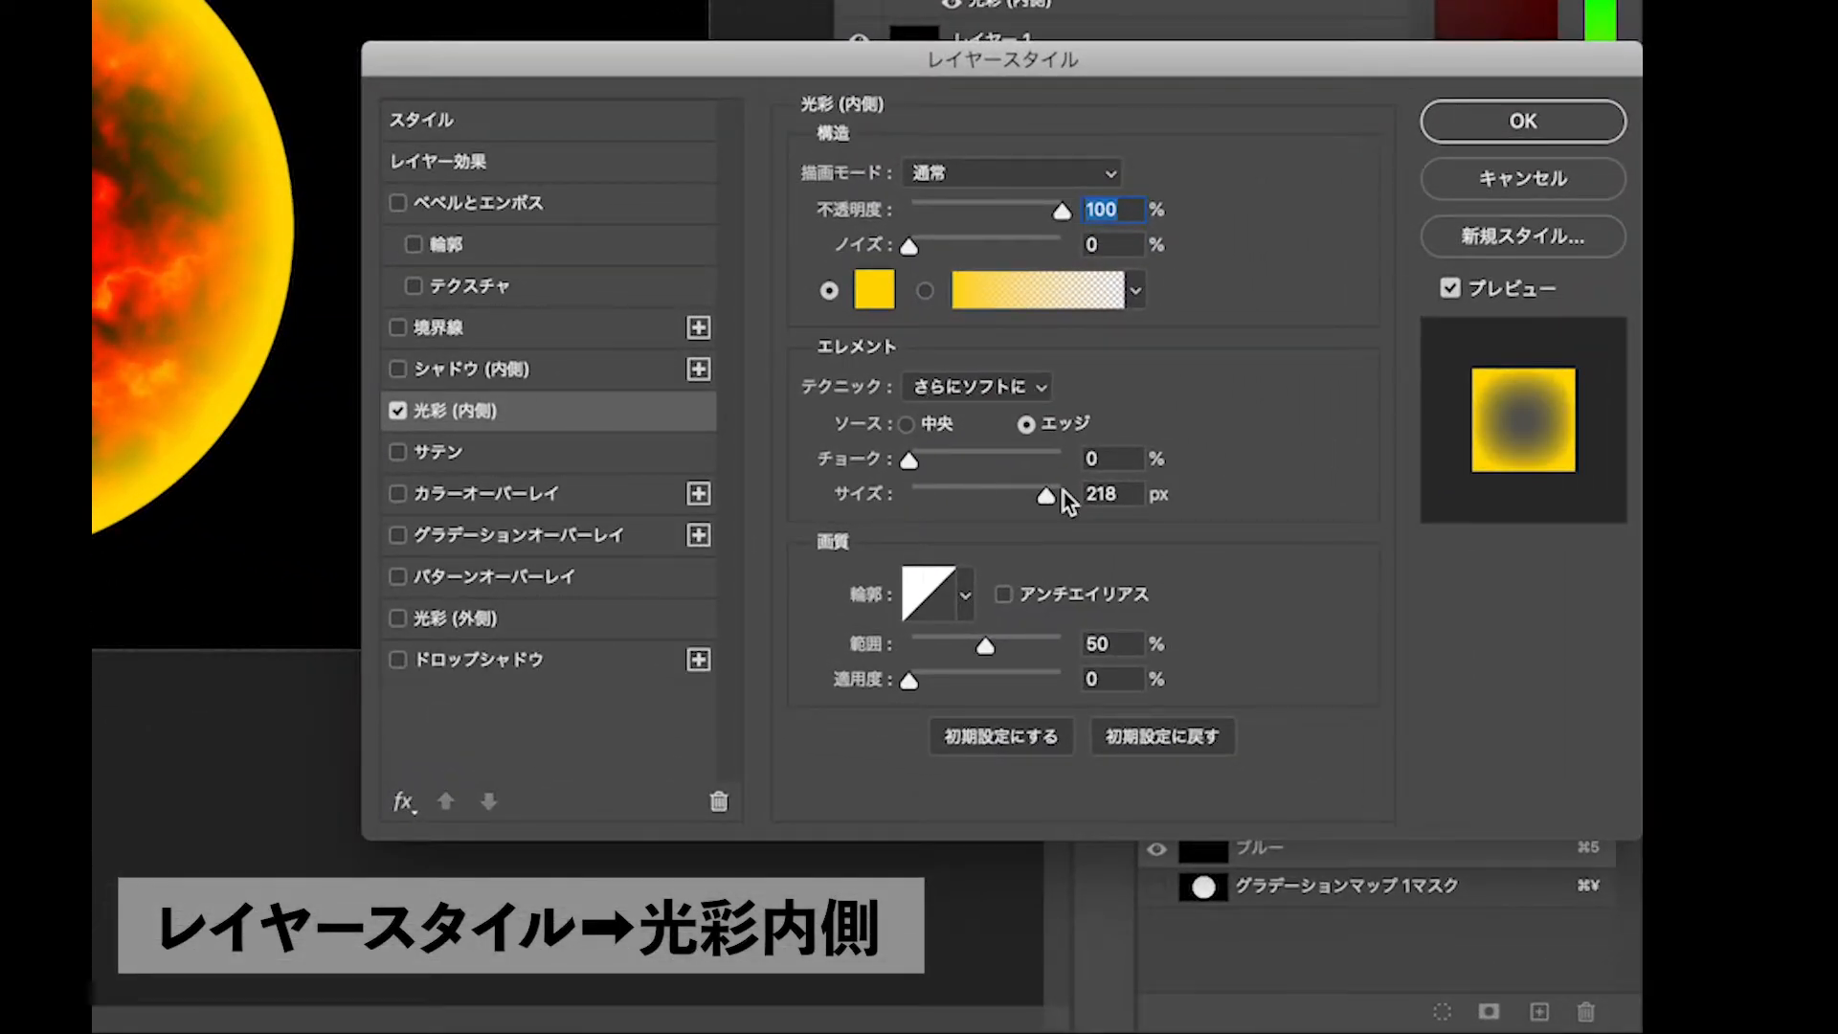
left_click_drag(1048, 496, 1030, 496)
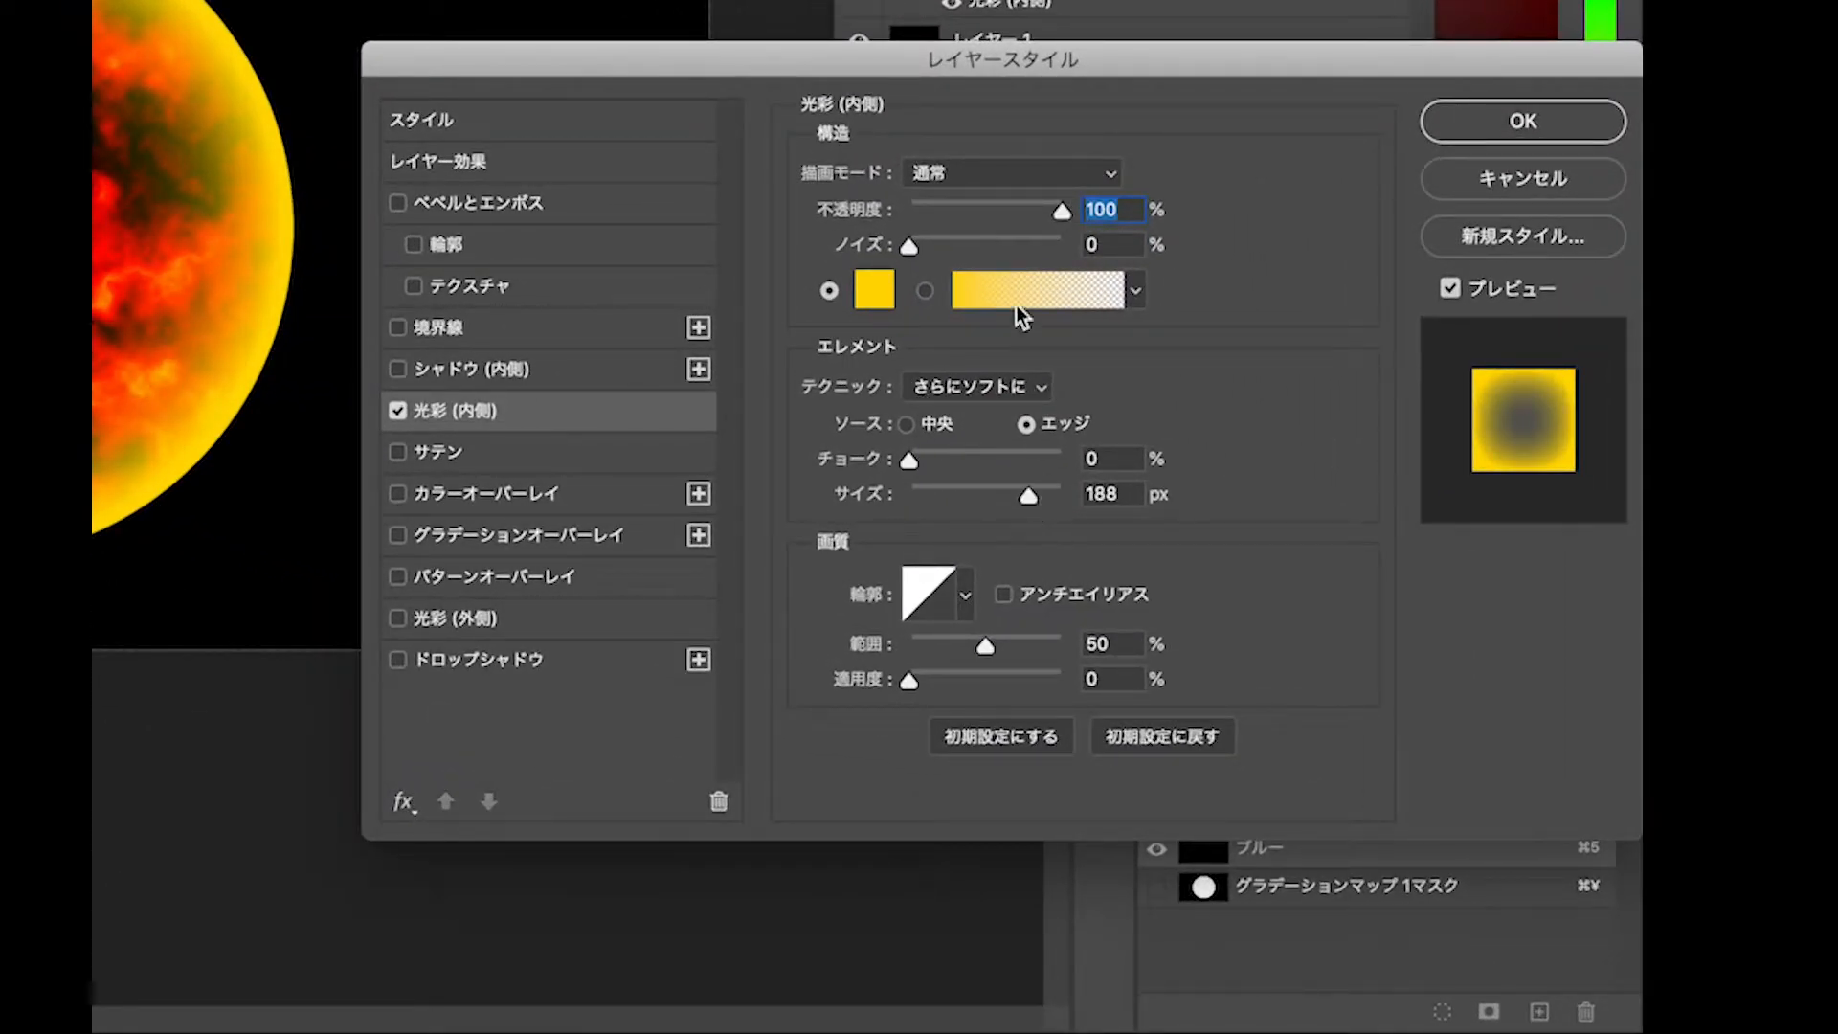
Add a yellow Outer Glow to the sun layer with 100% opacity, 4% spread and 62 px size, and apply the layer styles.
left_click(397, 618)
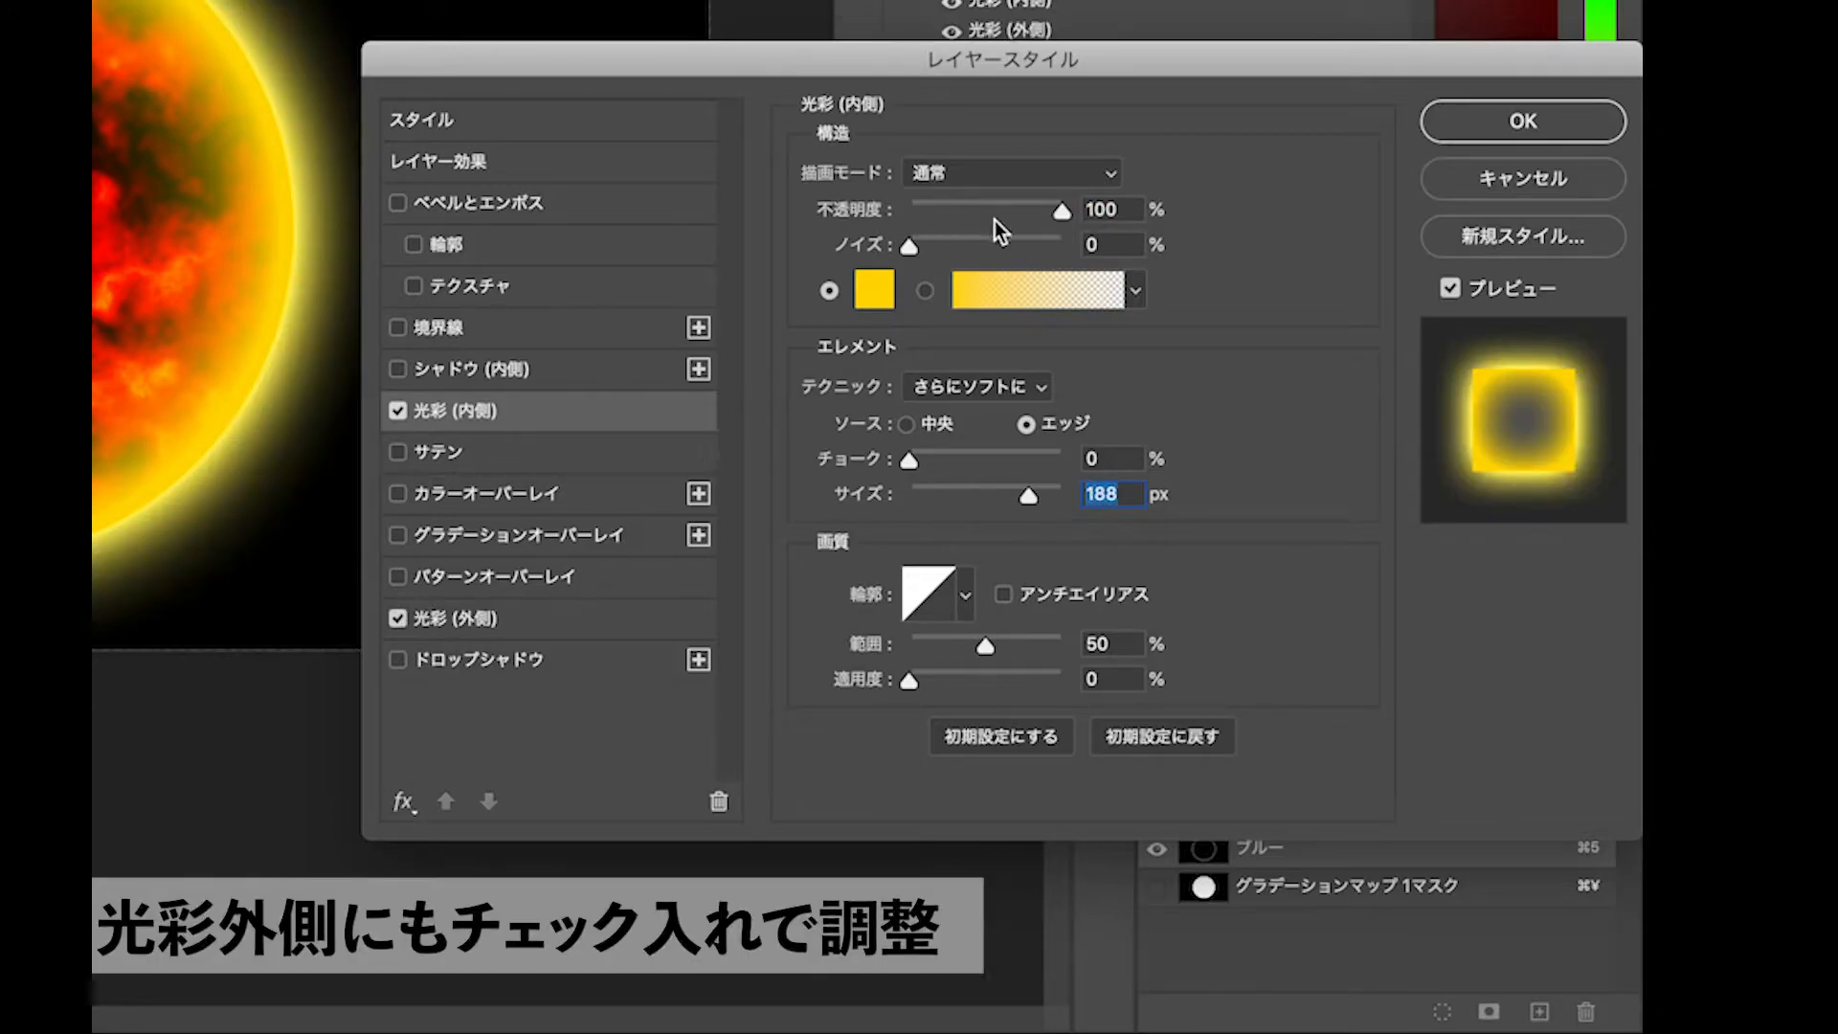
left_click_drag(1020, 492, 957, 458)
left_click(471, 618)
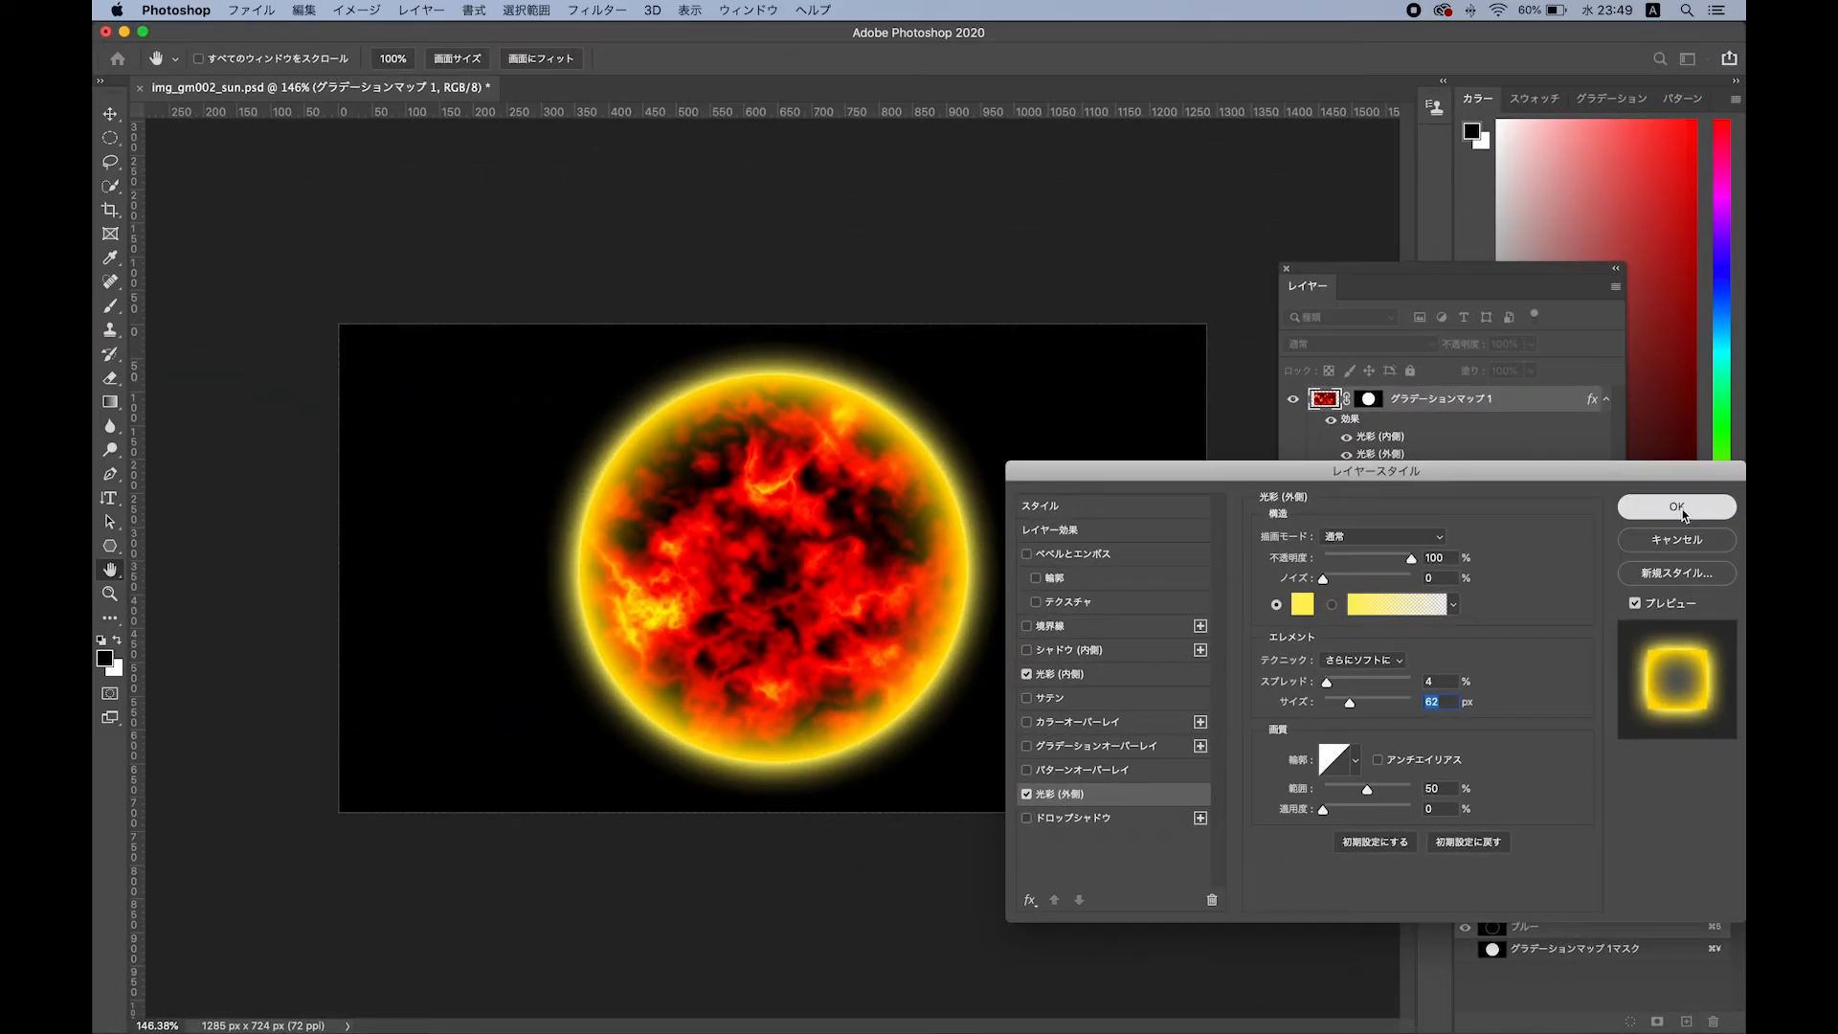
left_click(1681, 511)
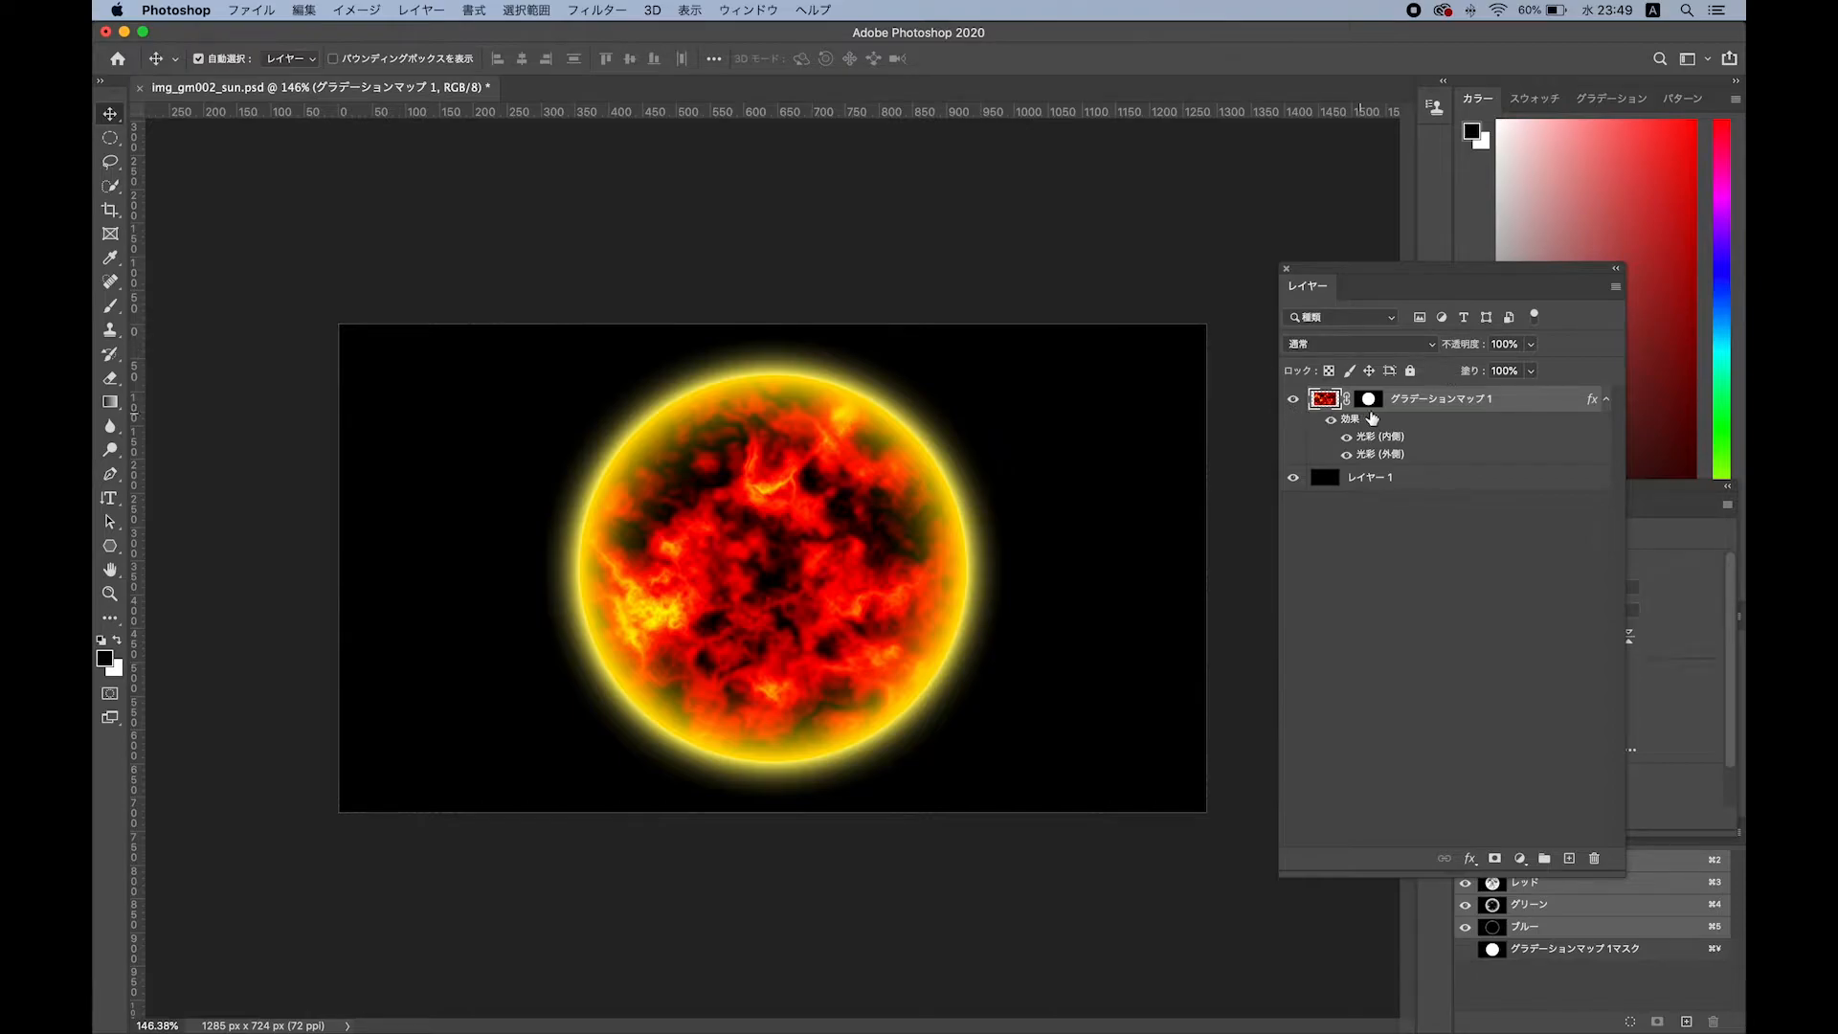
Load the sun layer's circular mask as a selection and create a new path named パス 1.
left_click(1367, 403, "super")
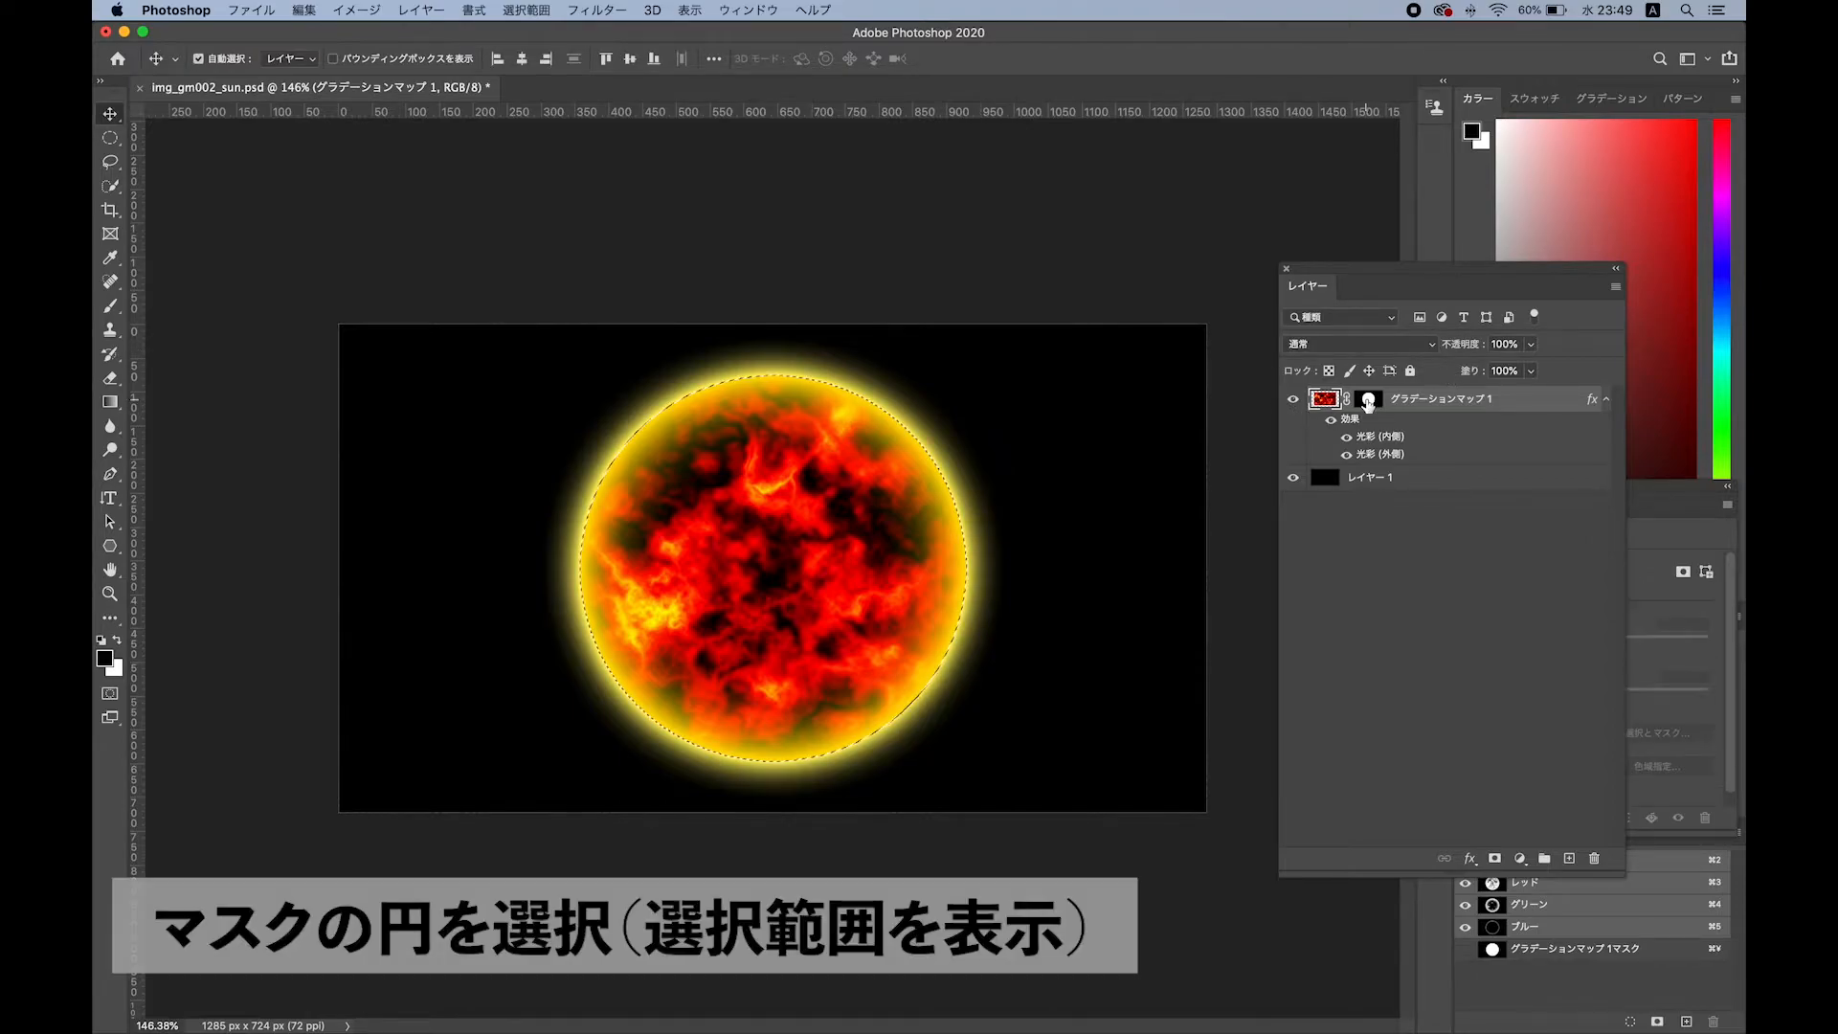
left_click(636, 8)
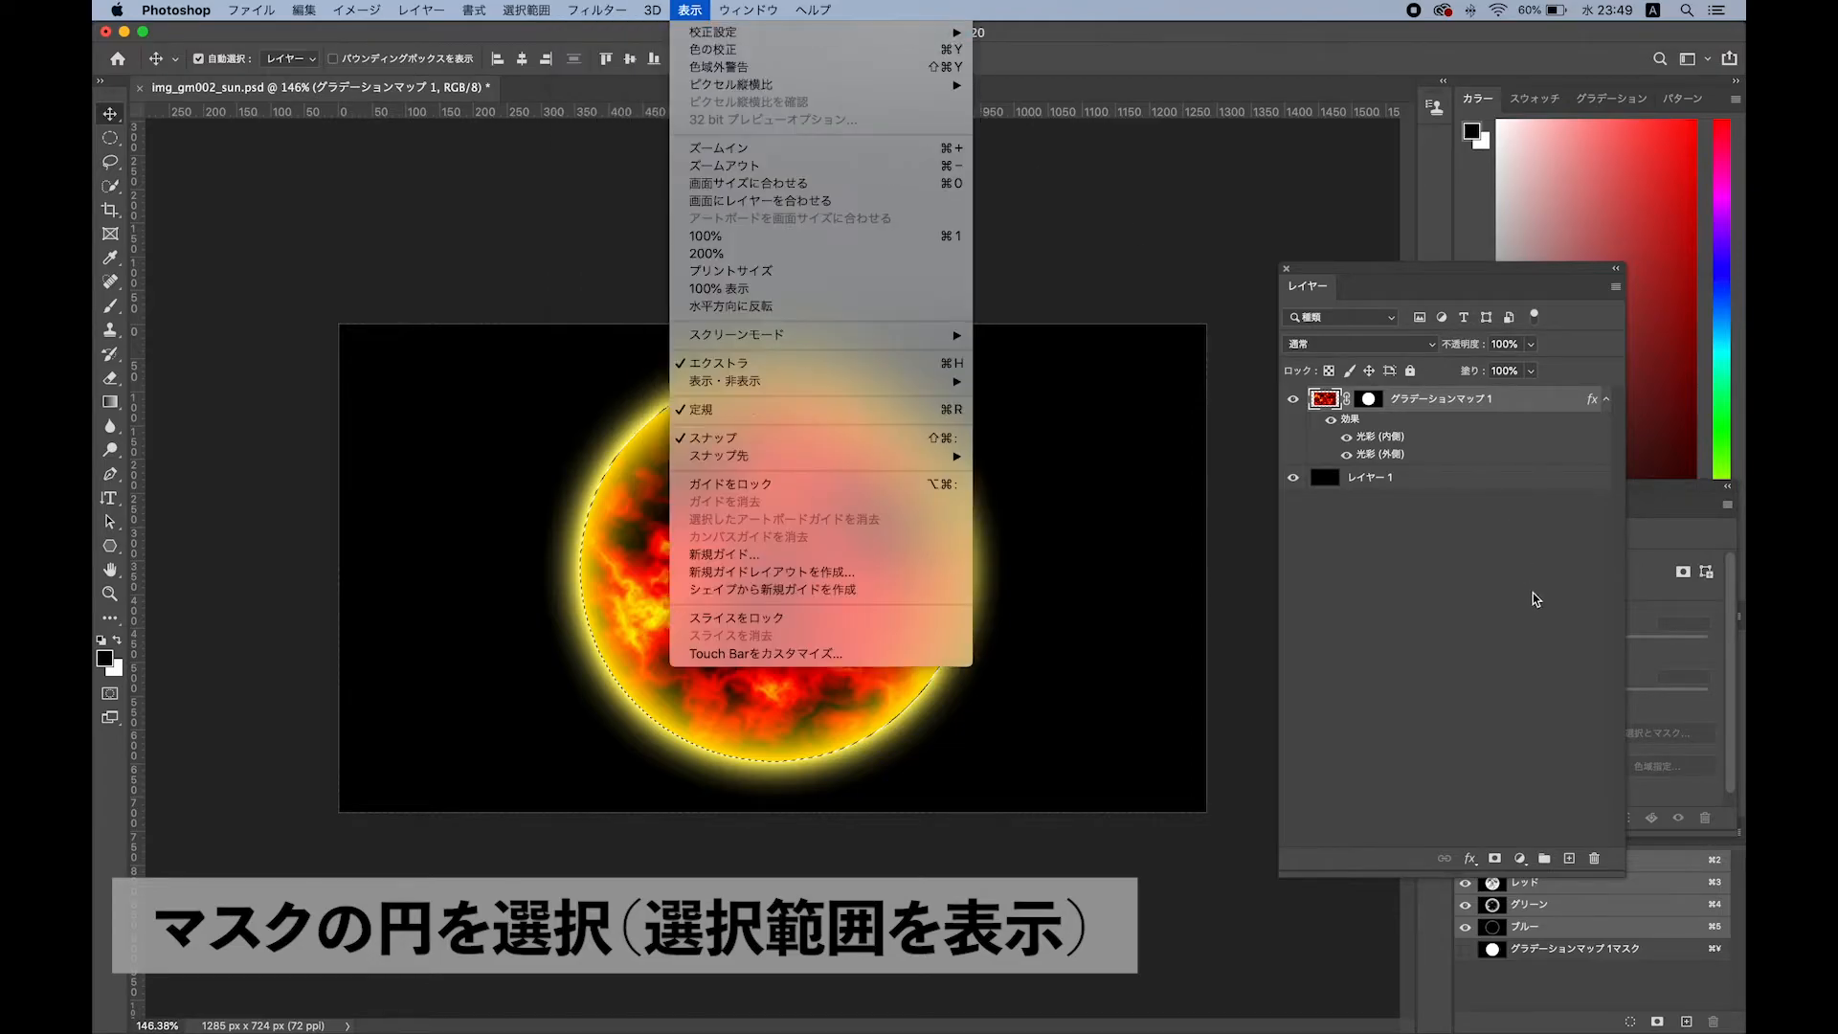
left_click(1413, 273)
left_click_drag(1412, 273, 1151, 322)
left_click(1422, 699)
left_click(1612, 702)
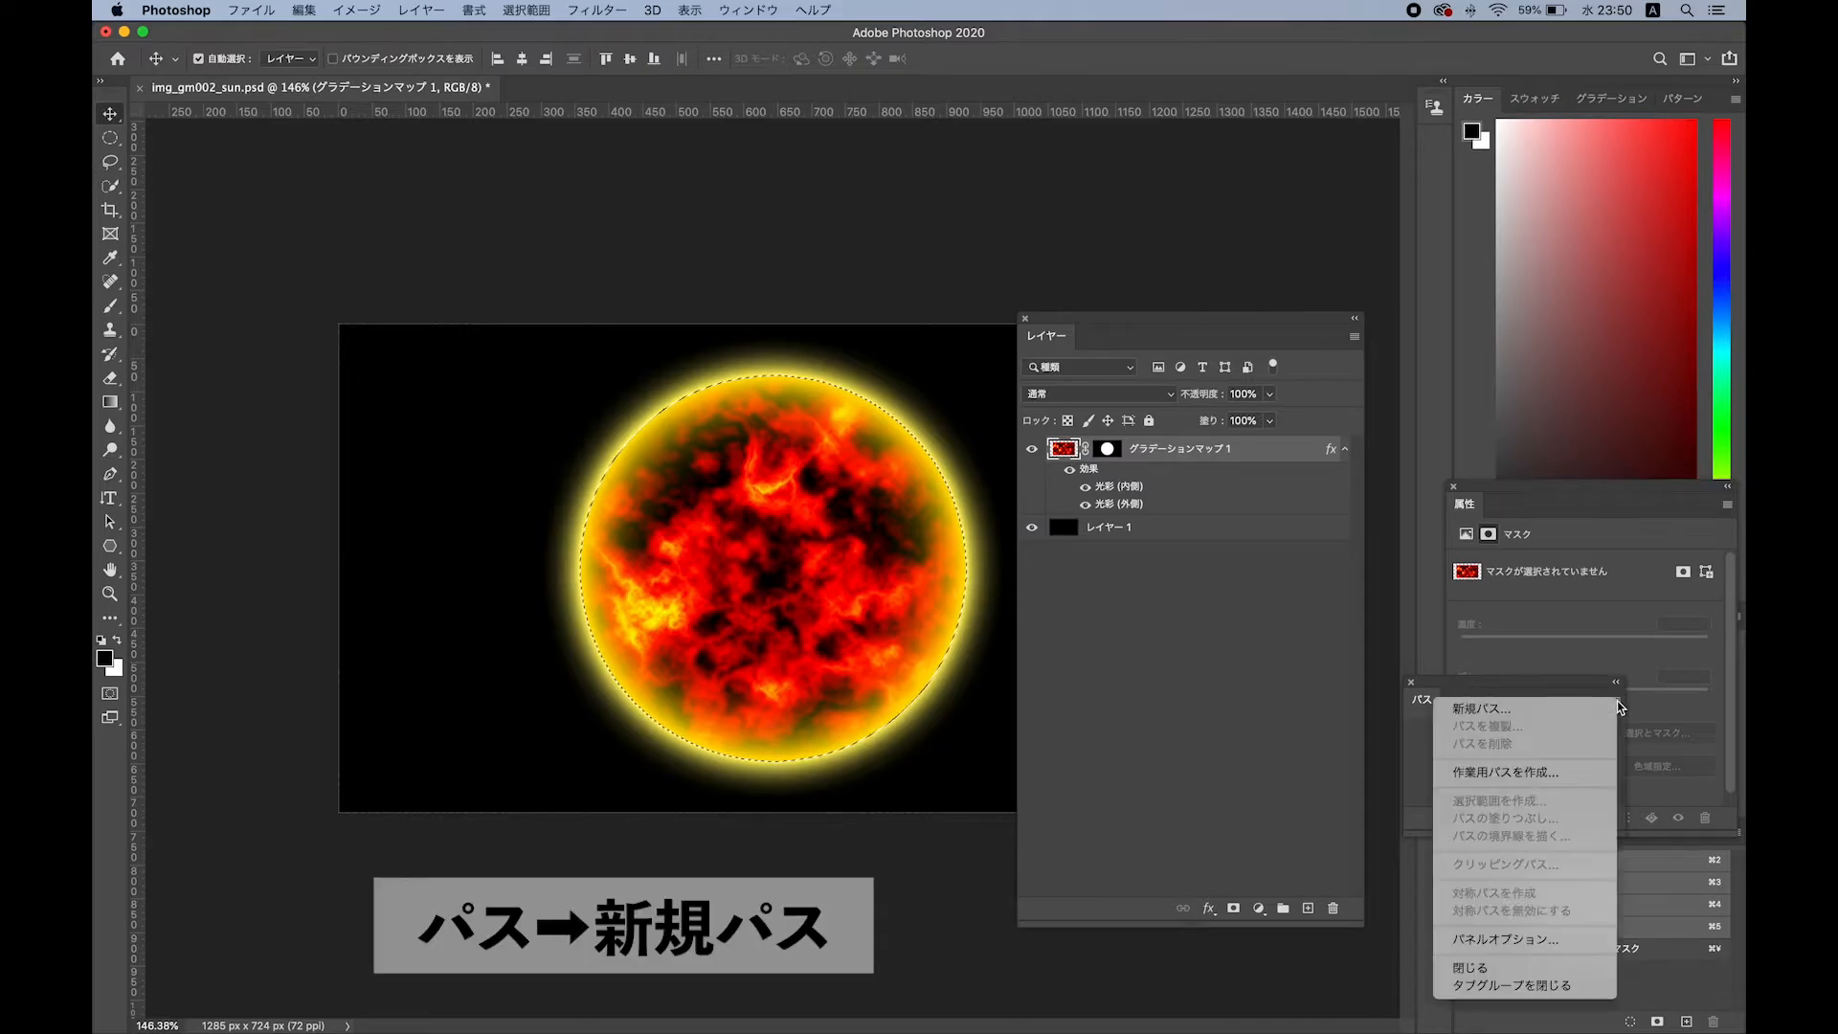
left_click(1521, 708)
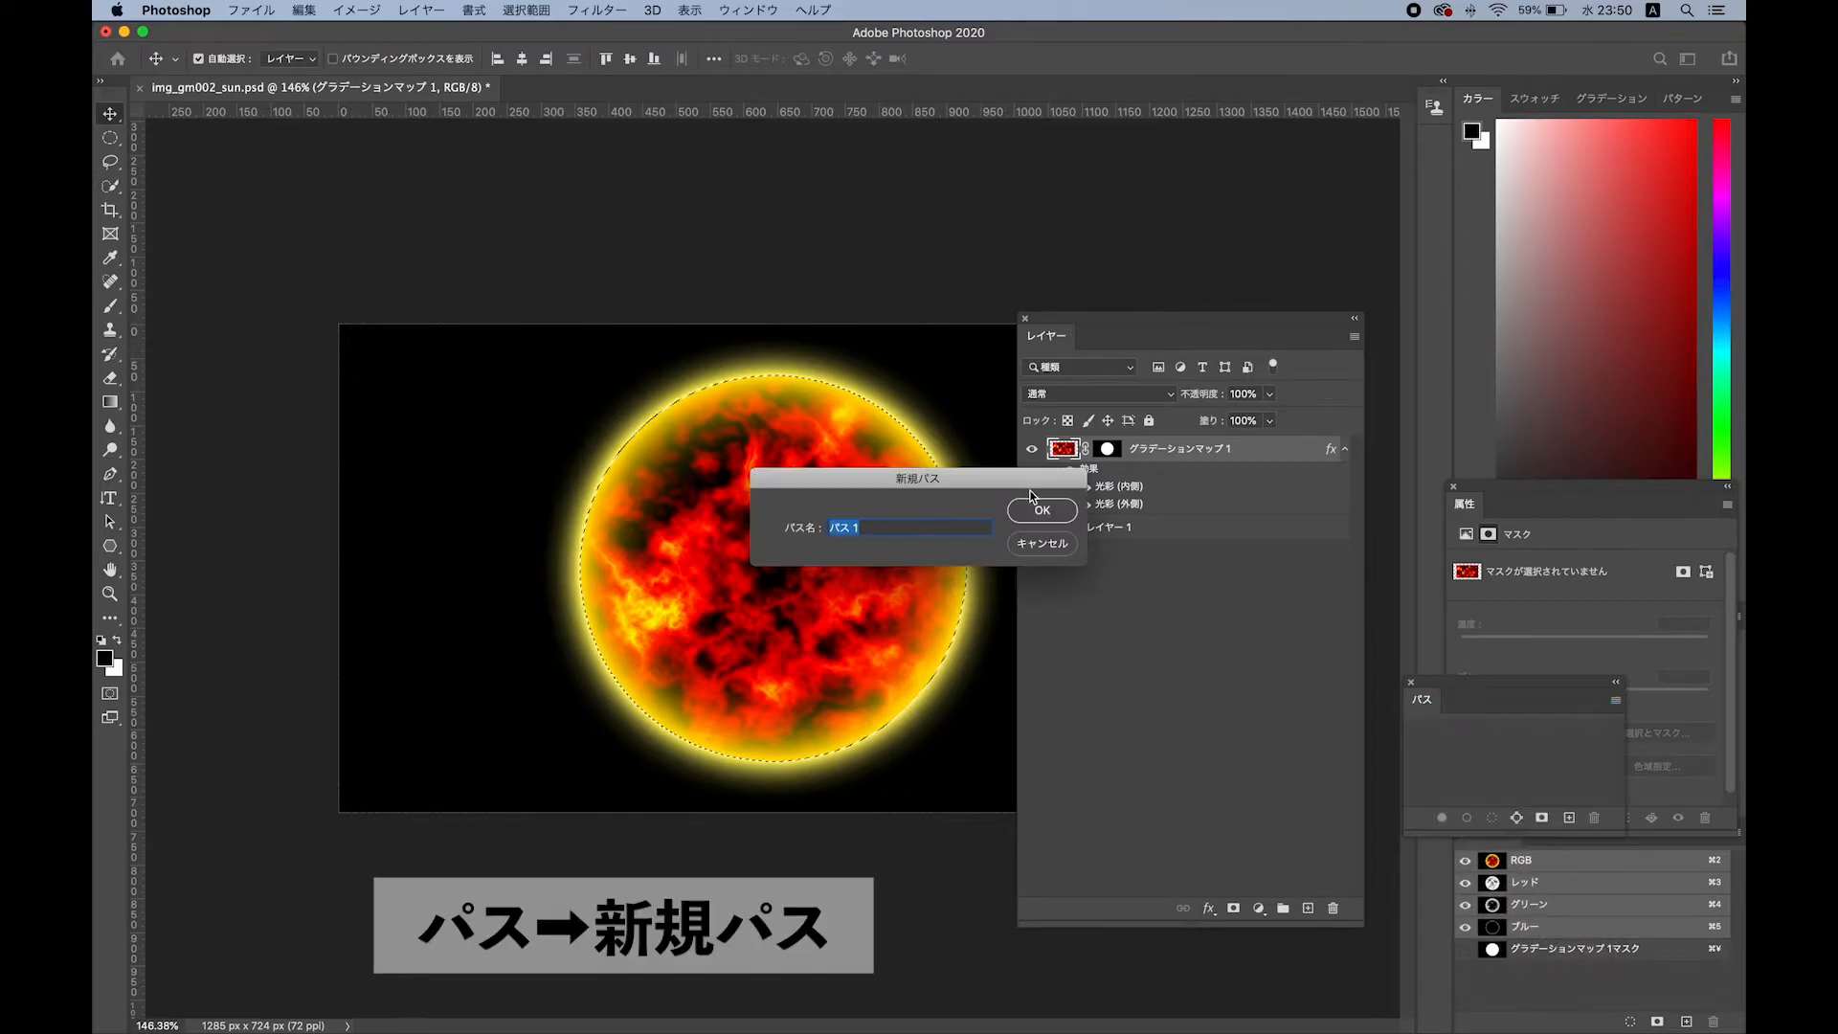
left_click(1040, 512)
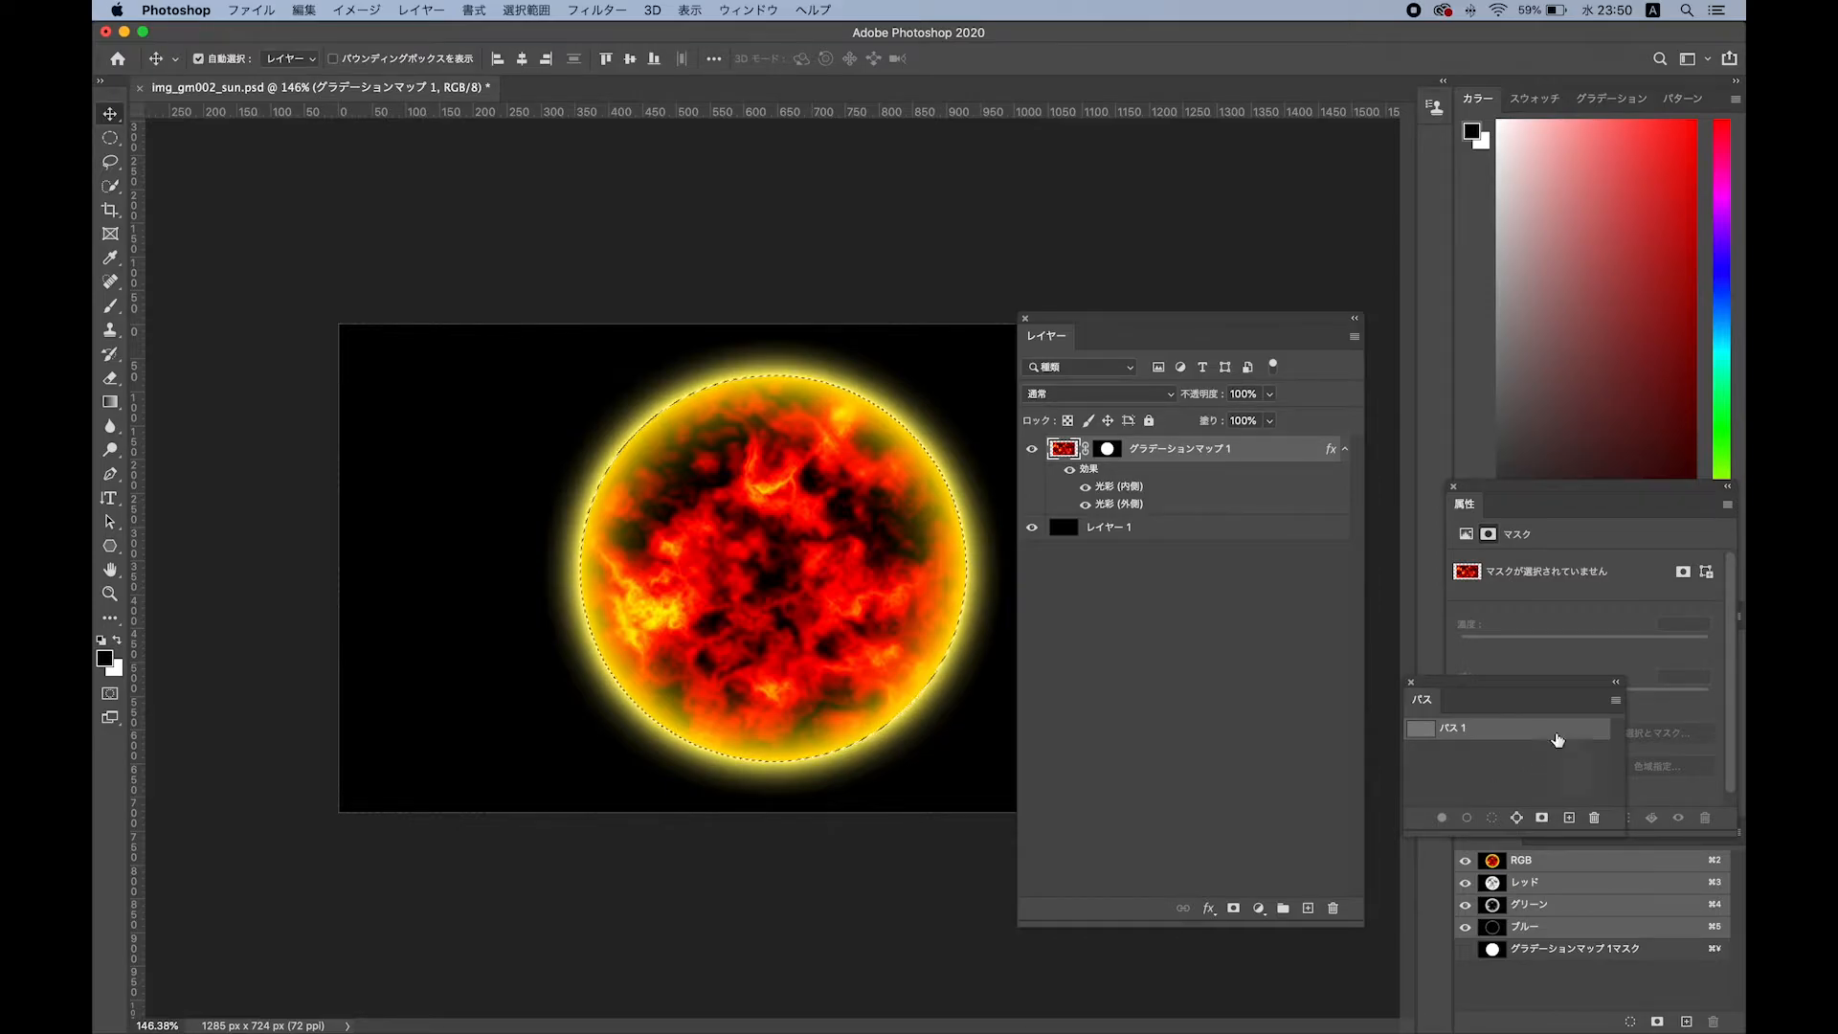
Make a work path from the circular selection with a tolerance of 0.5 pixel, save it as パス 1, and deselect it.
left_click(1614, 700)
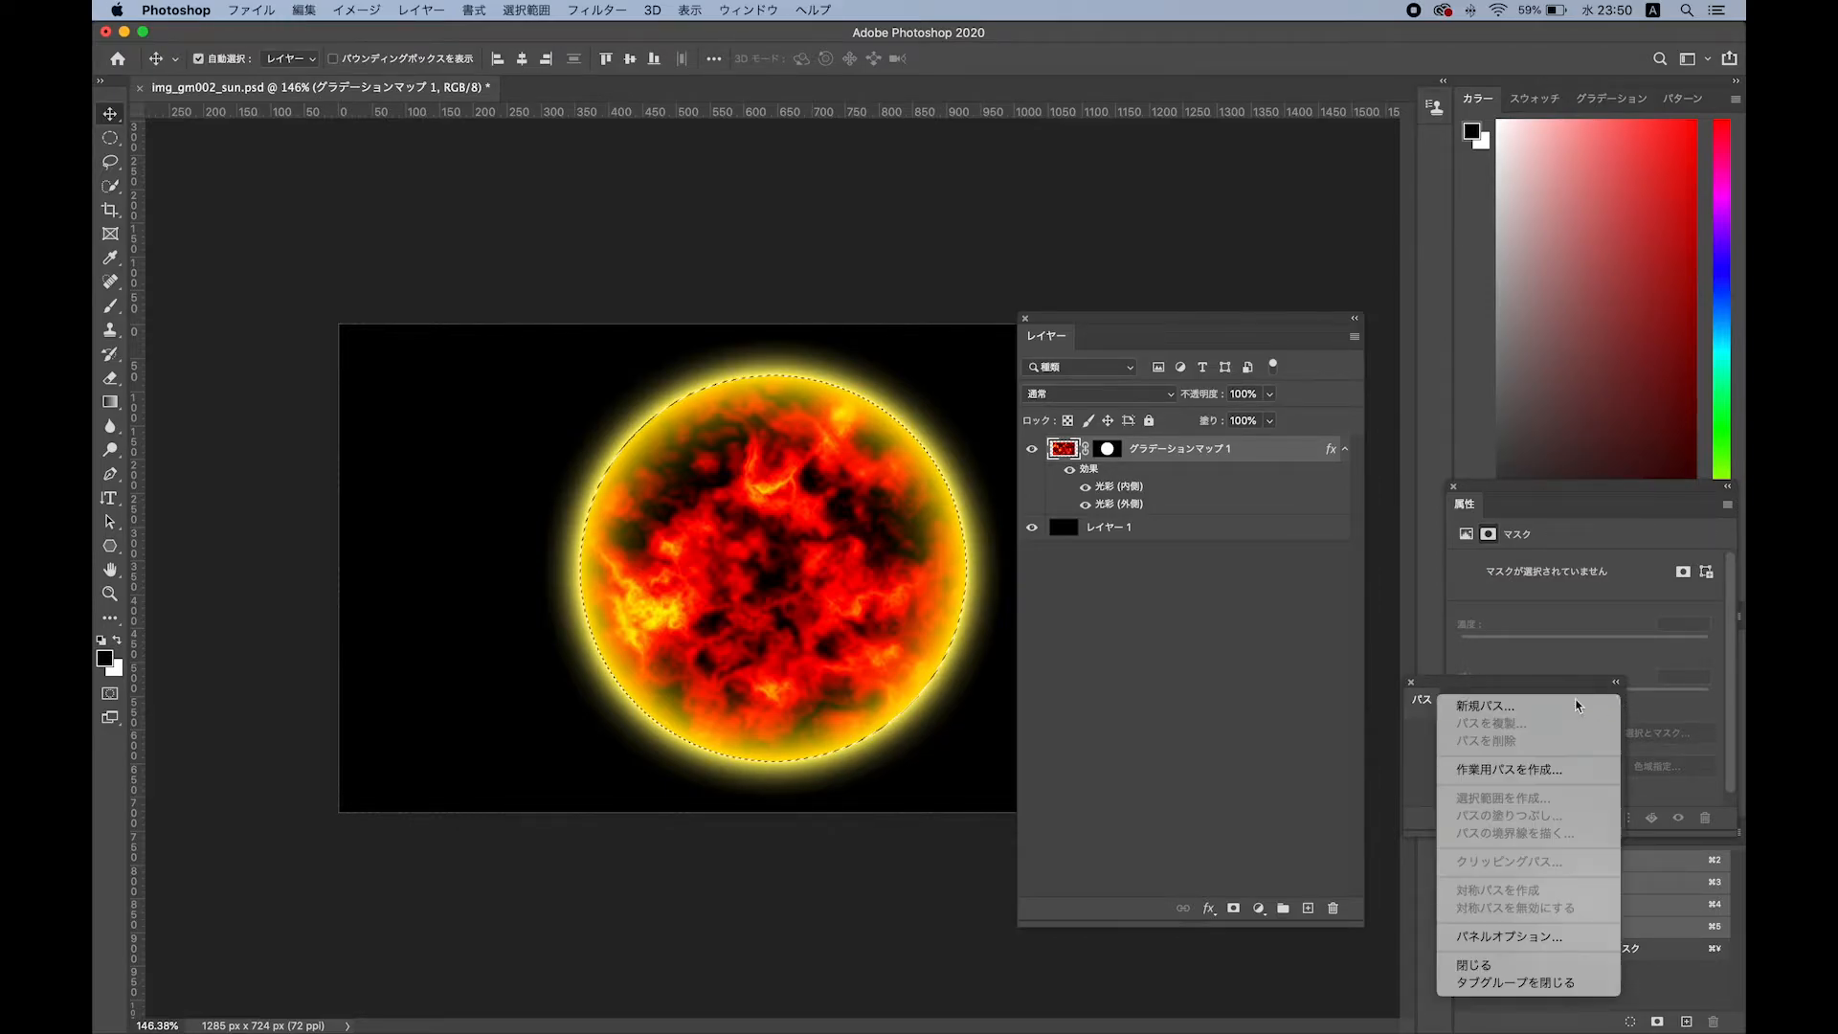
left_click(1487, 774)
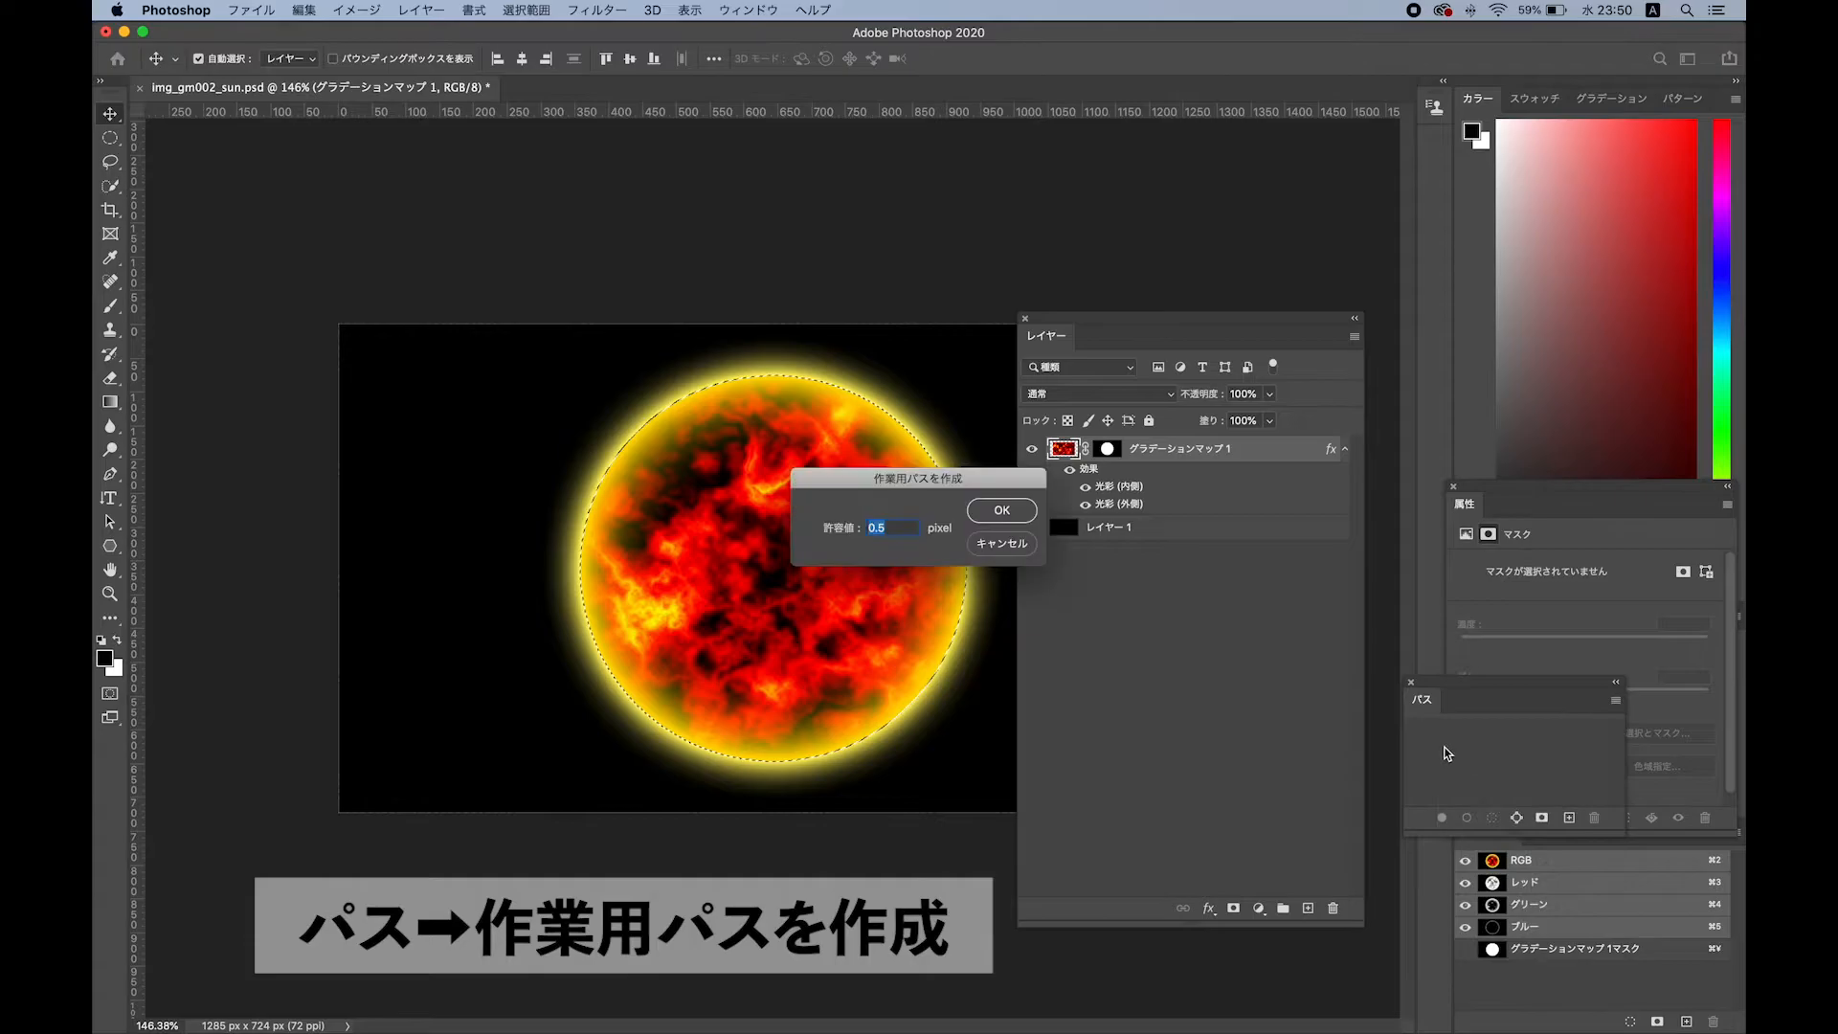
key("Return")
double_click(1482, 730)
key("Return")
left_click(1462, 783)
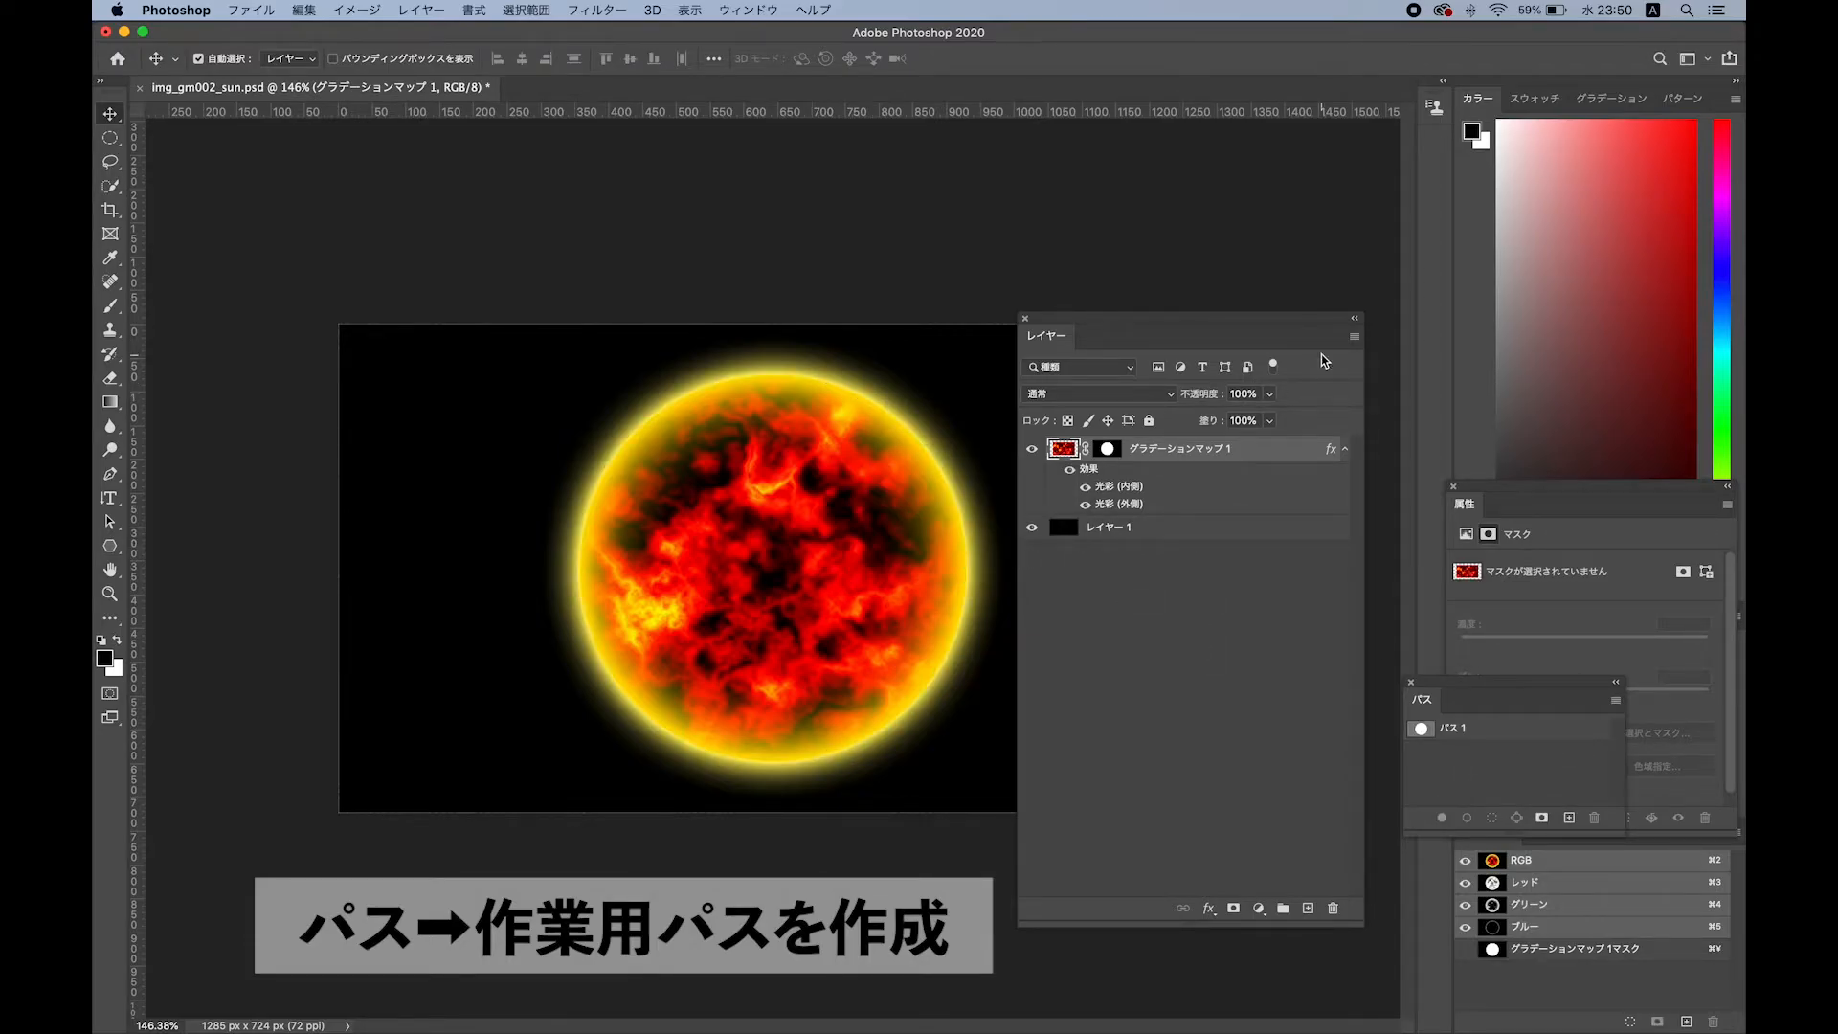
Create a new layer with default settings and move it directly above the black background layer.
left_click(1353, 337)
left_click(1369, 346)
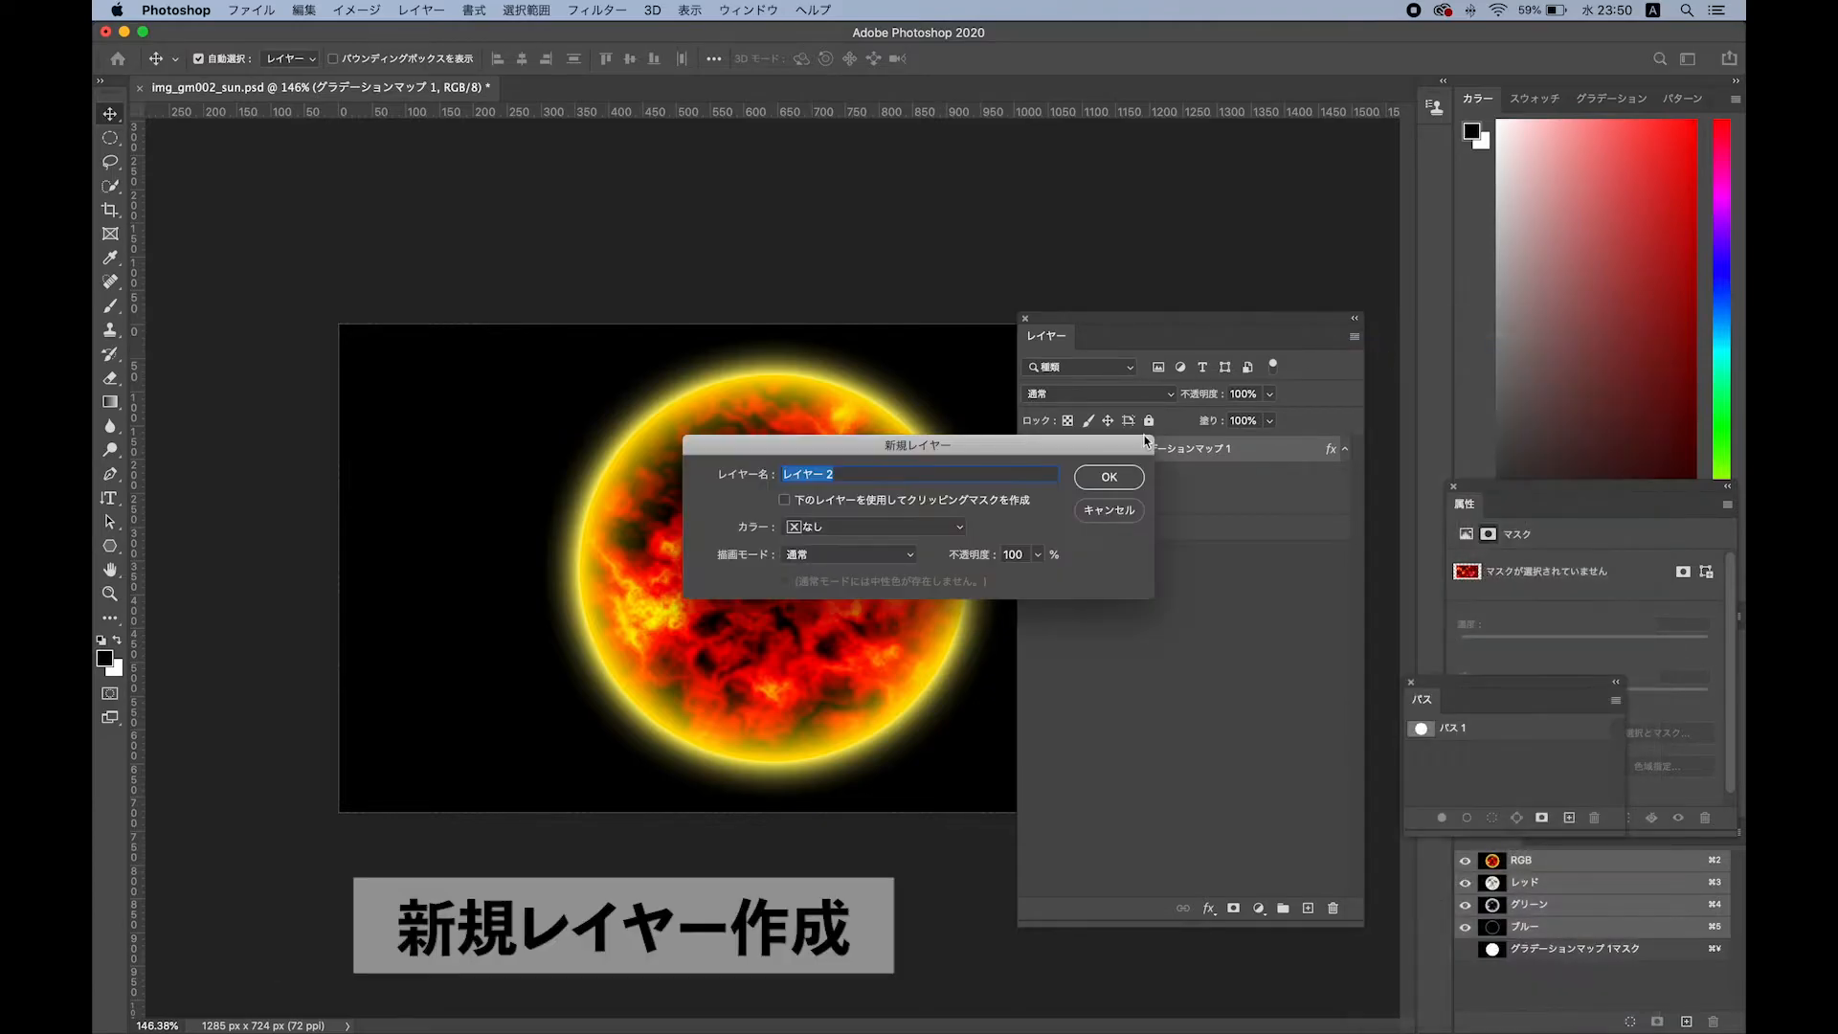
left_click(1110, 479)
left_click_drag(1175, 452, 1183, 530)
Render multiple flames (type 4) along the circular path on the new layer, with length 93, width 70, angle 16, interval 36 and medium quality.
left_click(1462, 732)
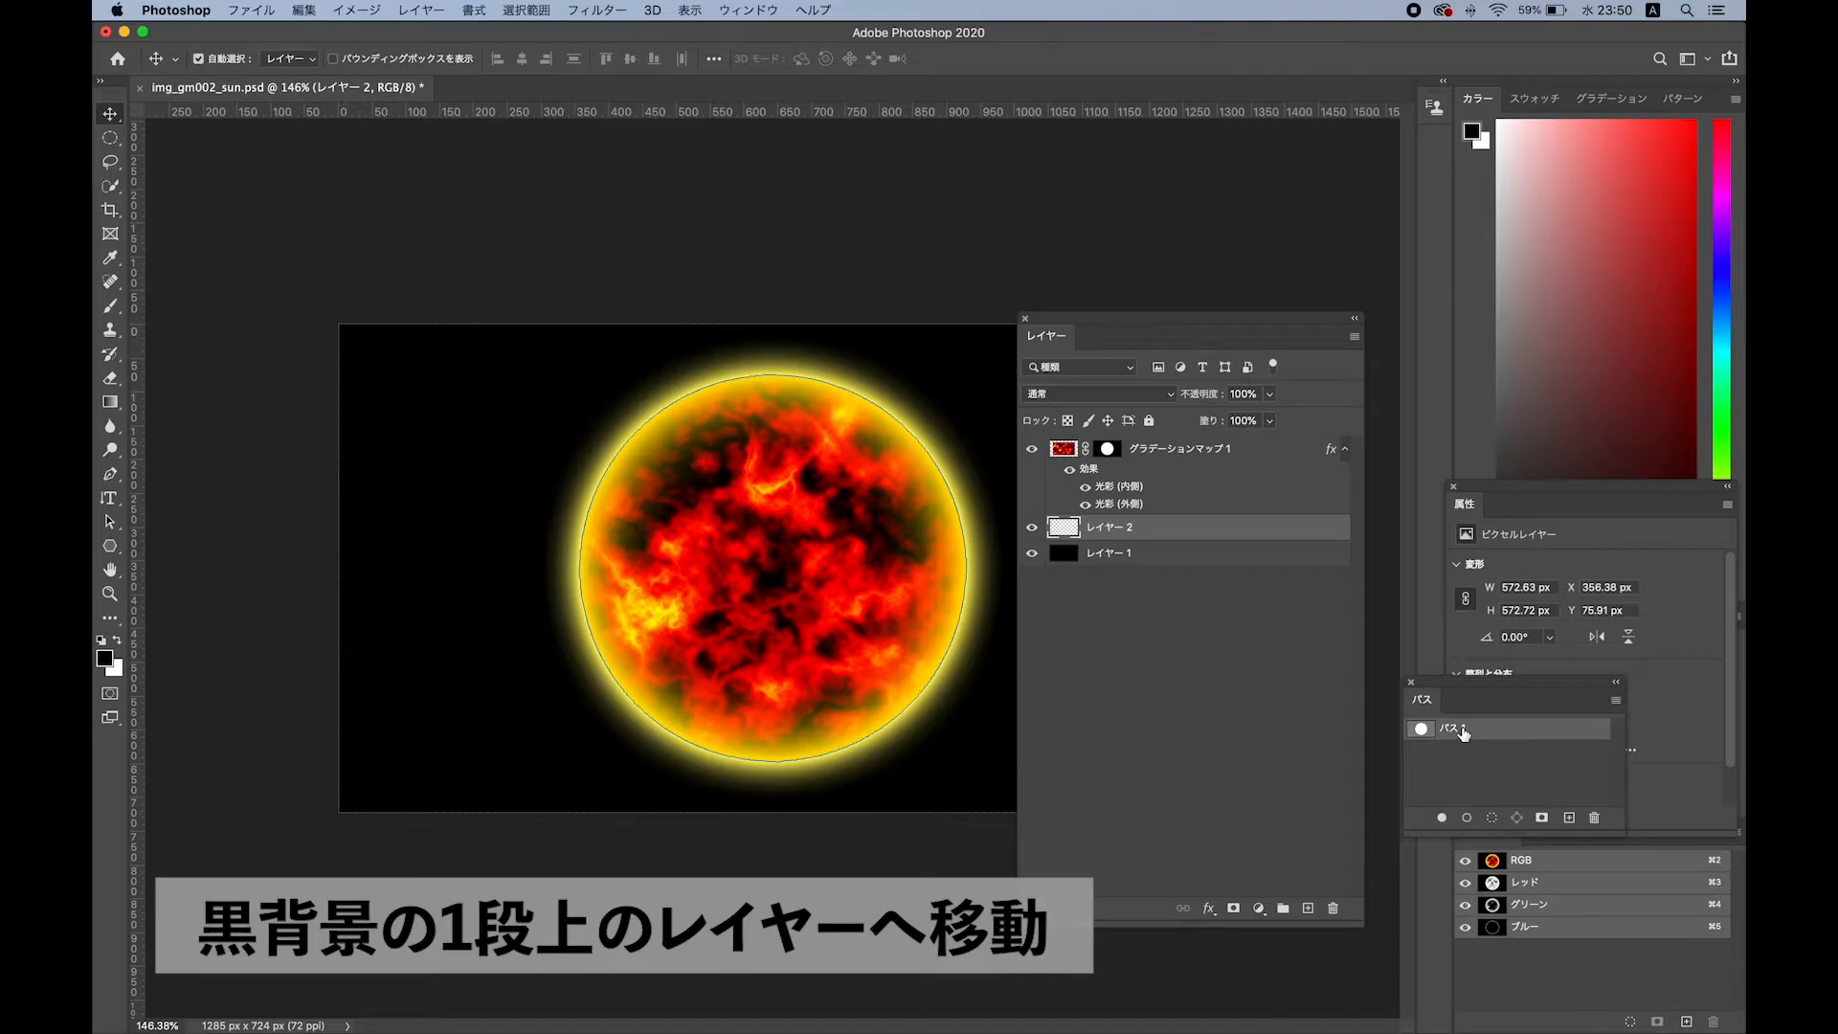
left_click(594, 10)
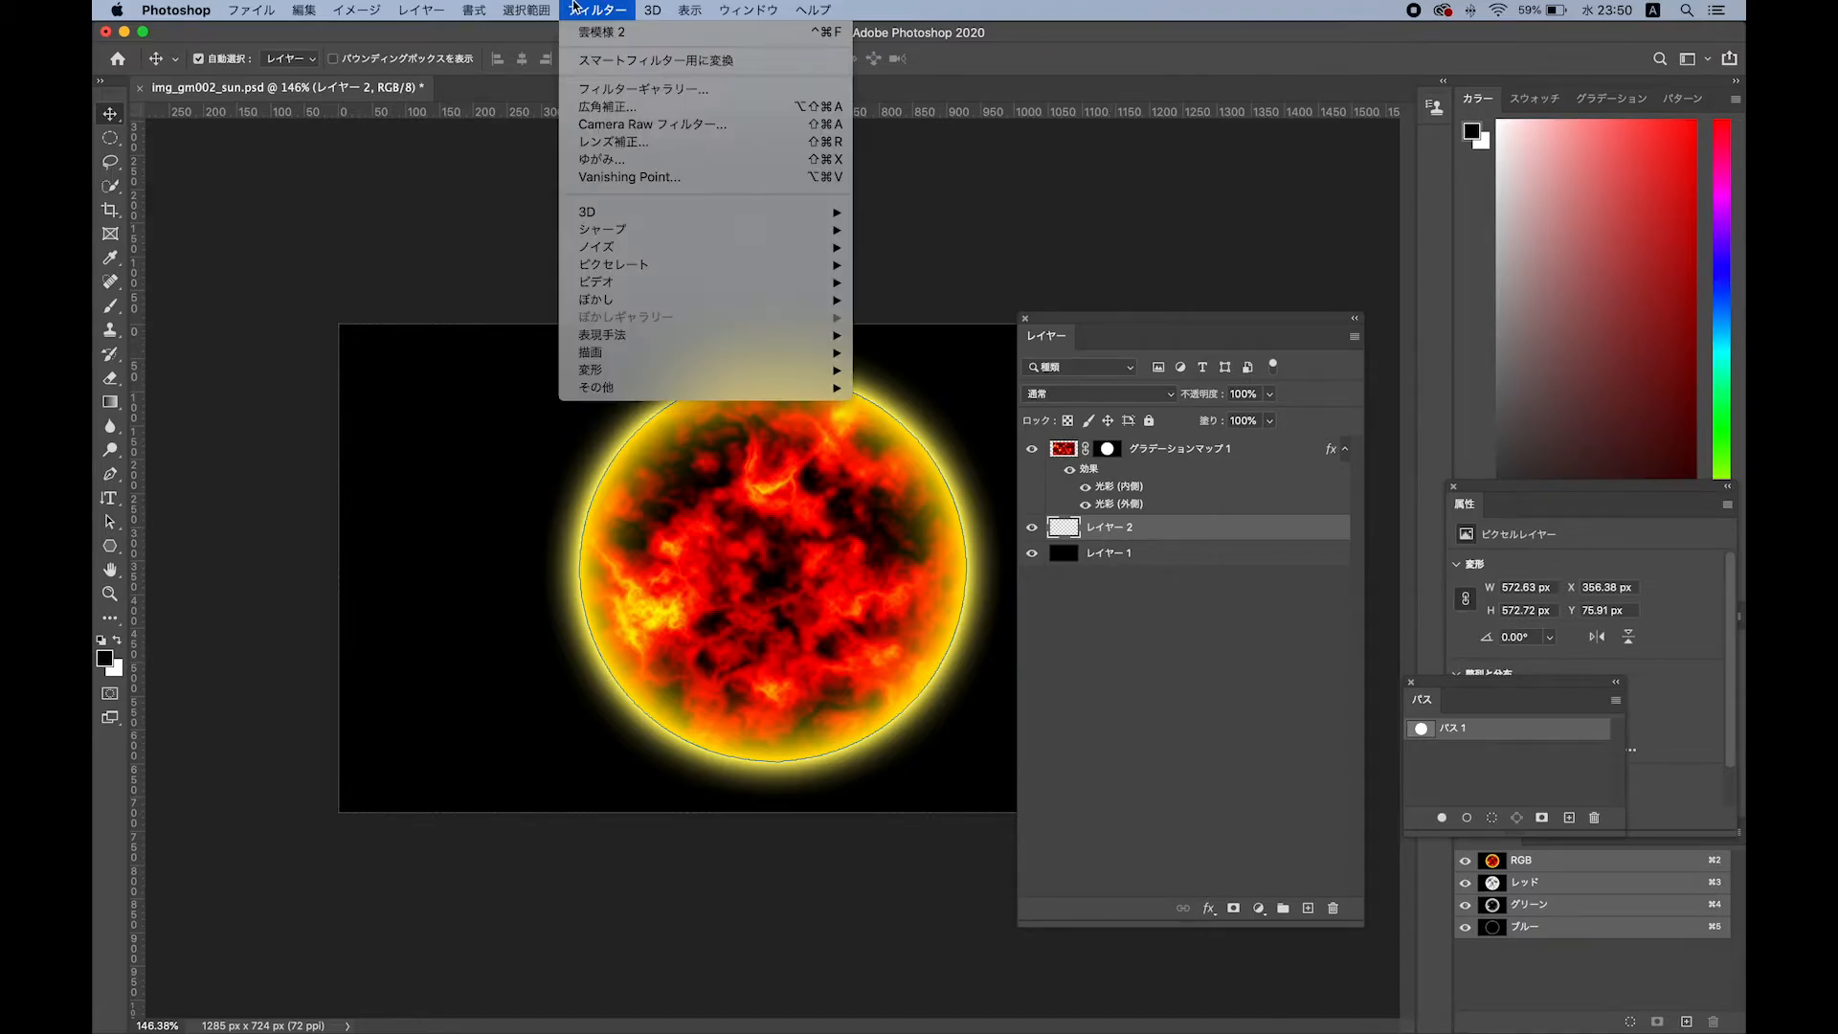
mouse_move(657, 356)
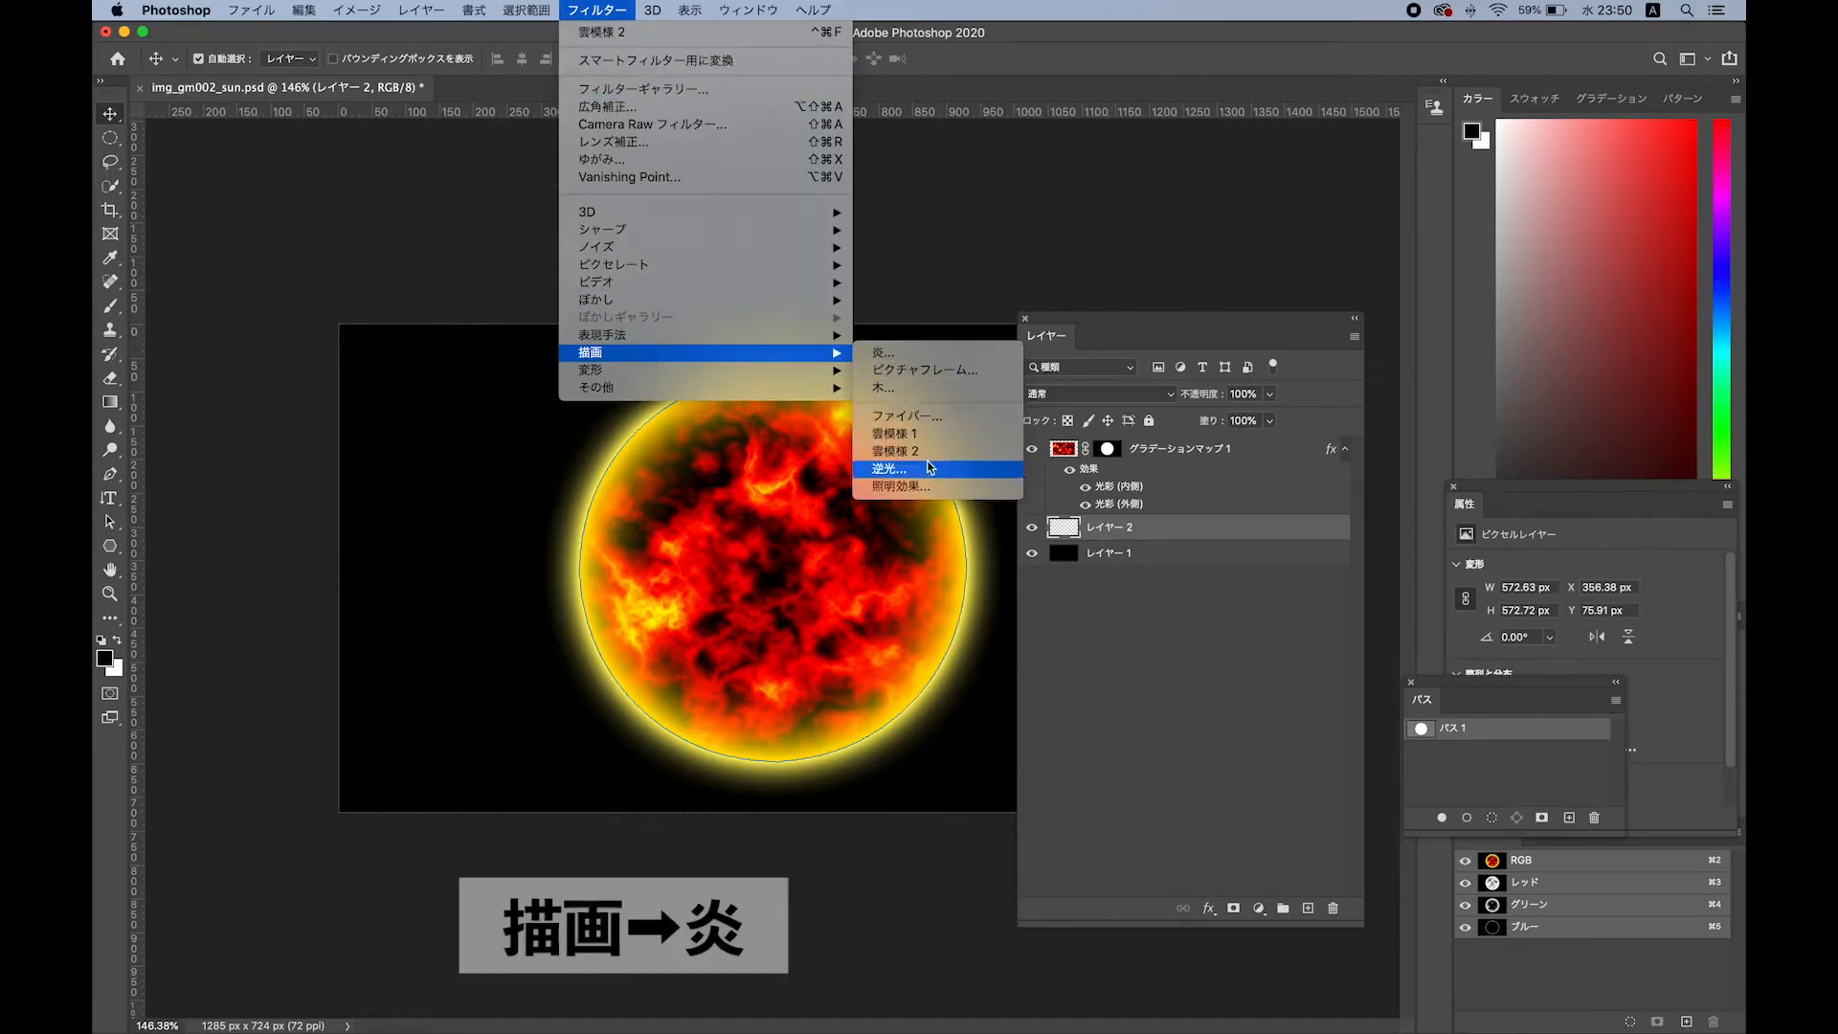
left_click(894, 354)
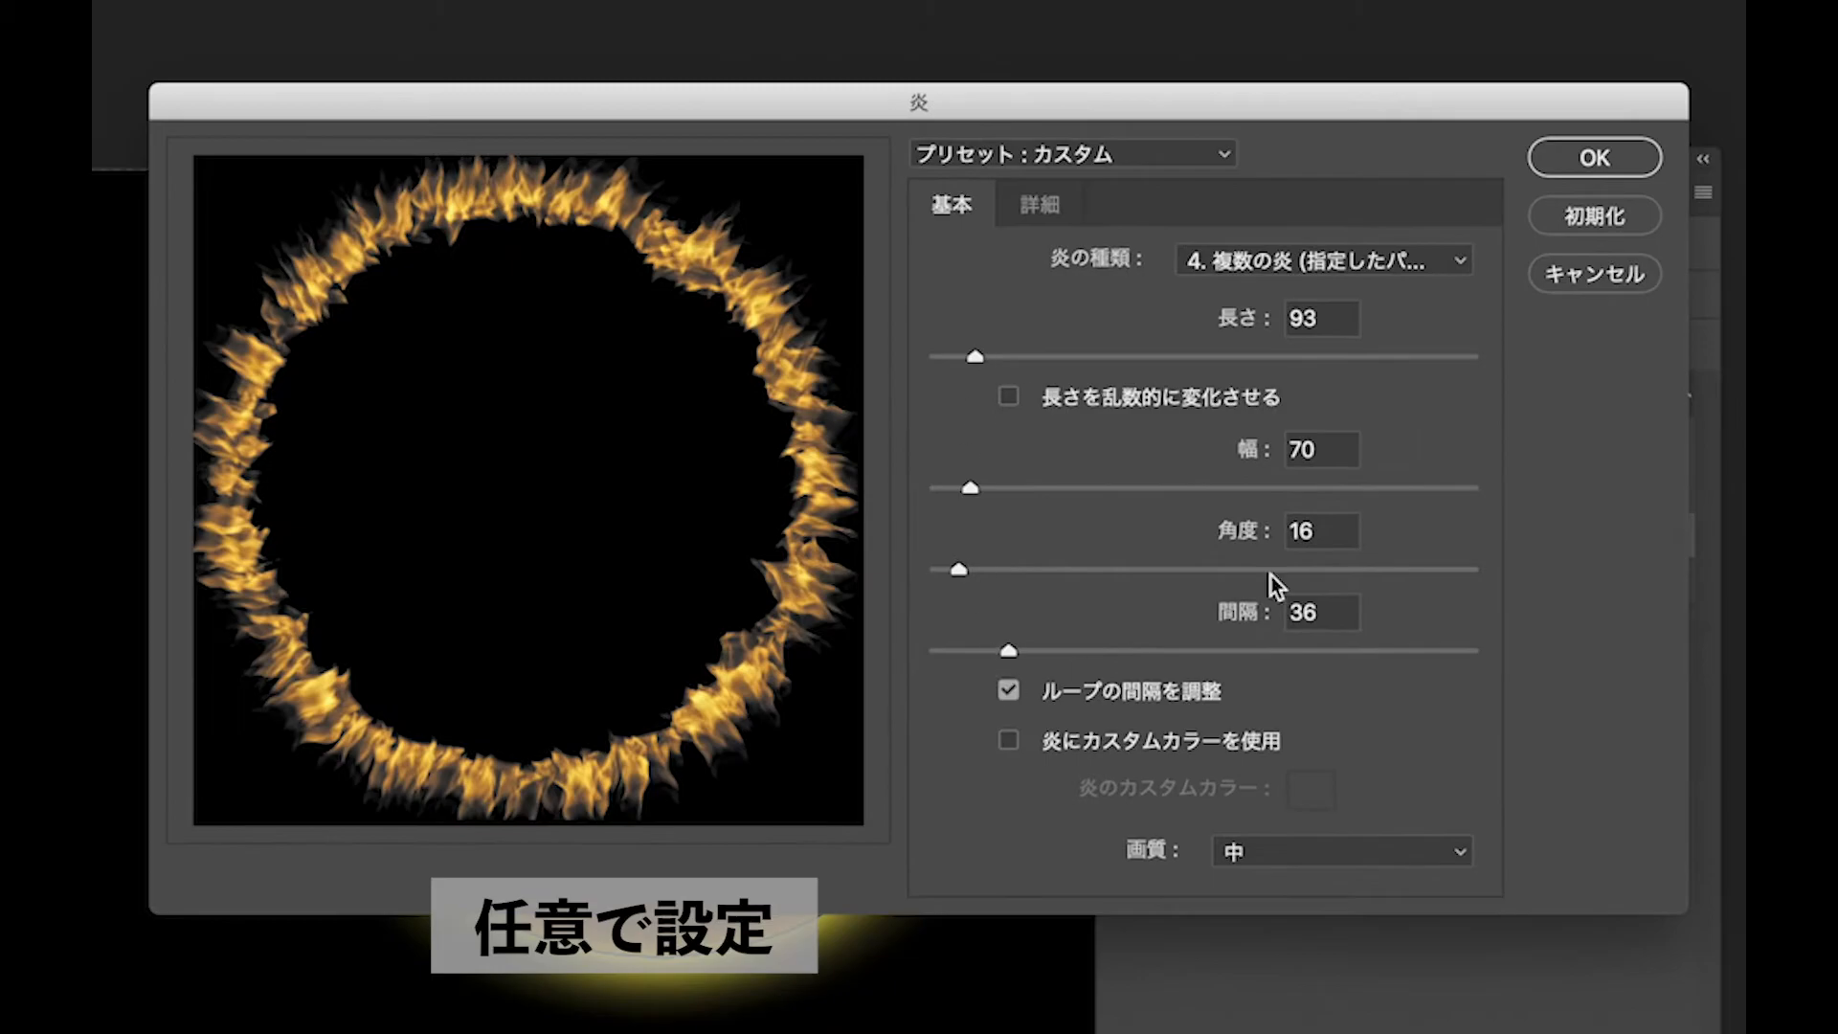
left_click(1591, 159)
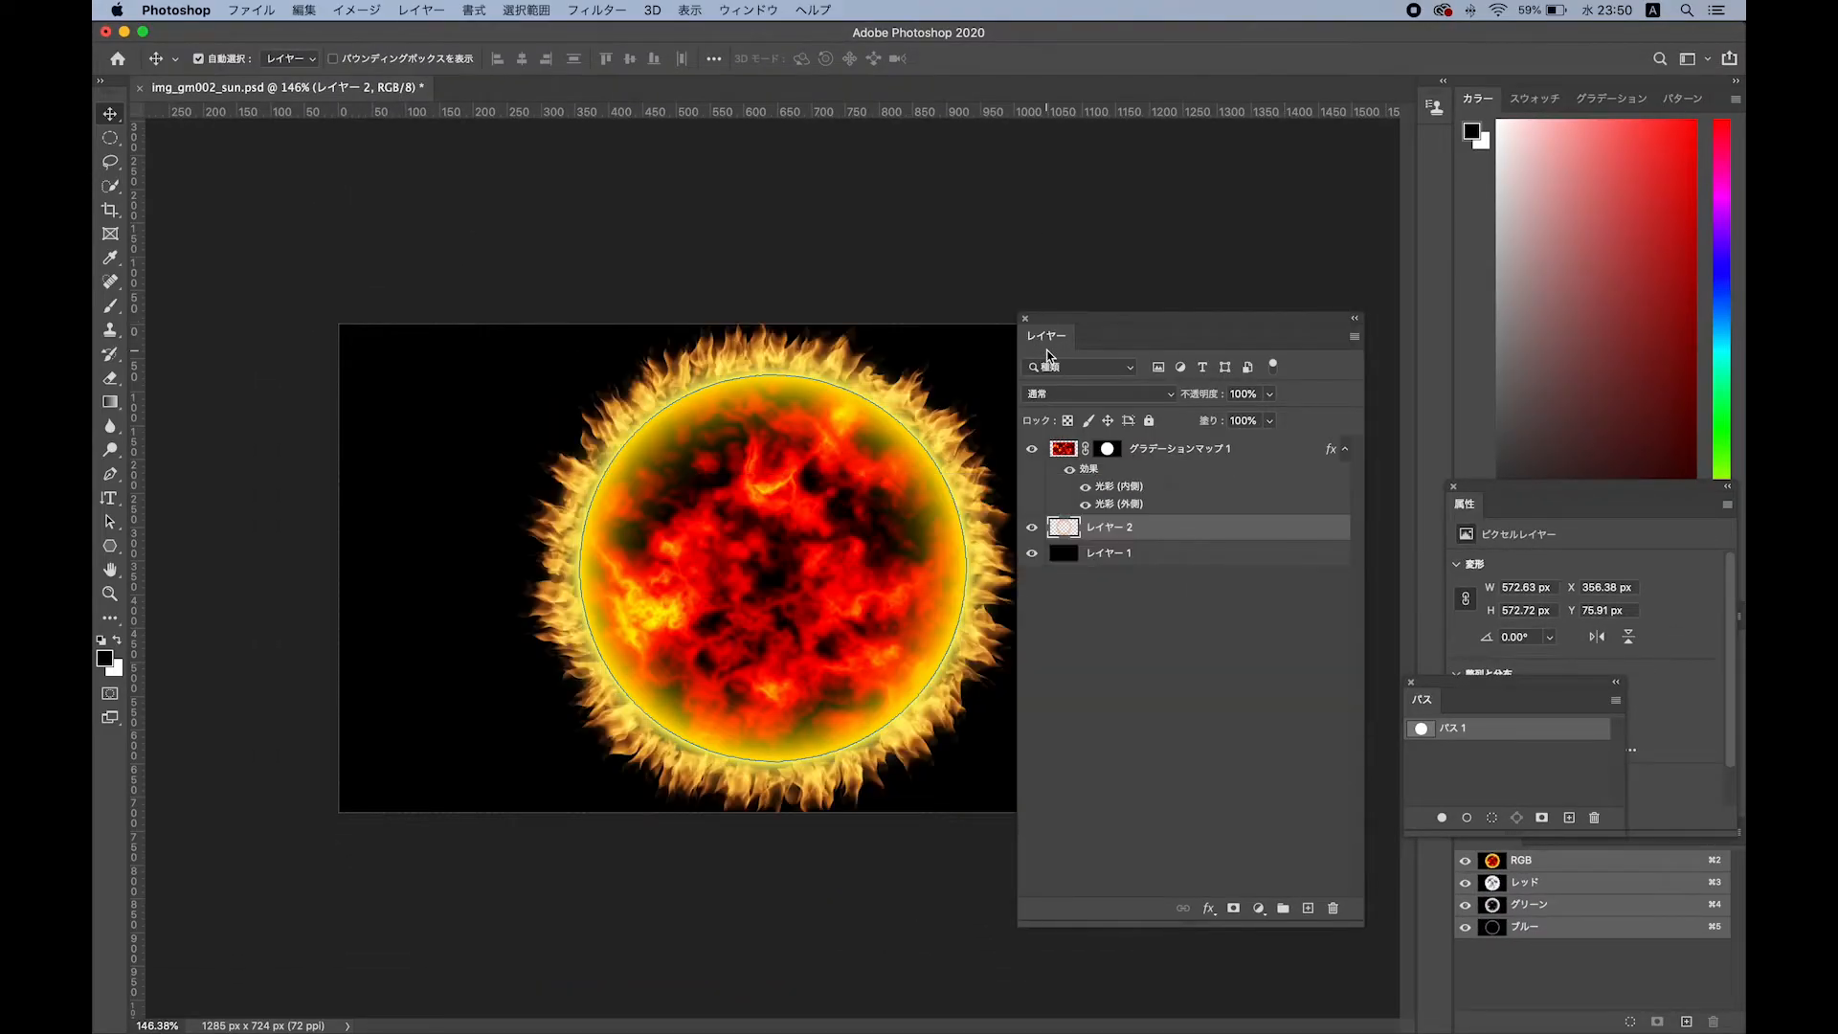
Deselect the path and scale the flame layer down about its centre to about 673 × 642 px.
left_click(1031, 528)
left_click(1031, 528)
left_click(304, 10)
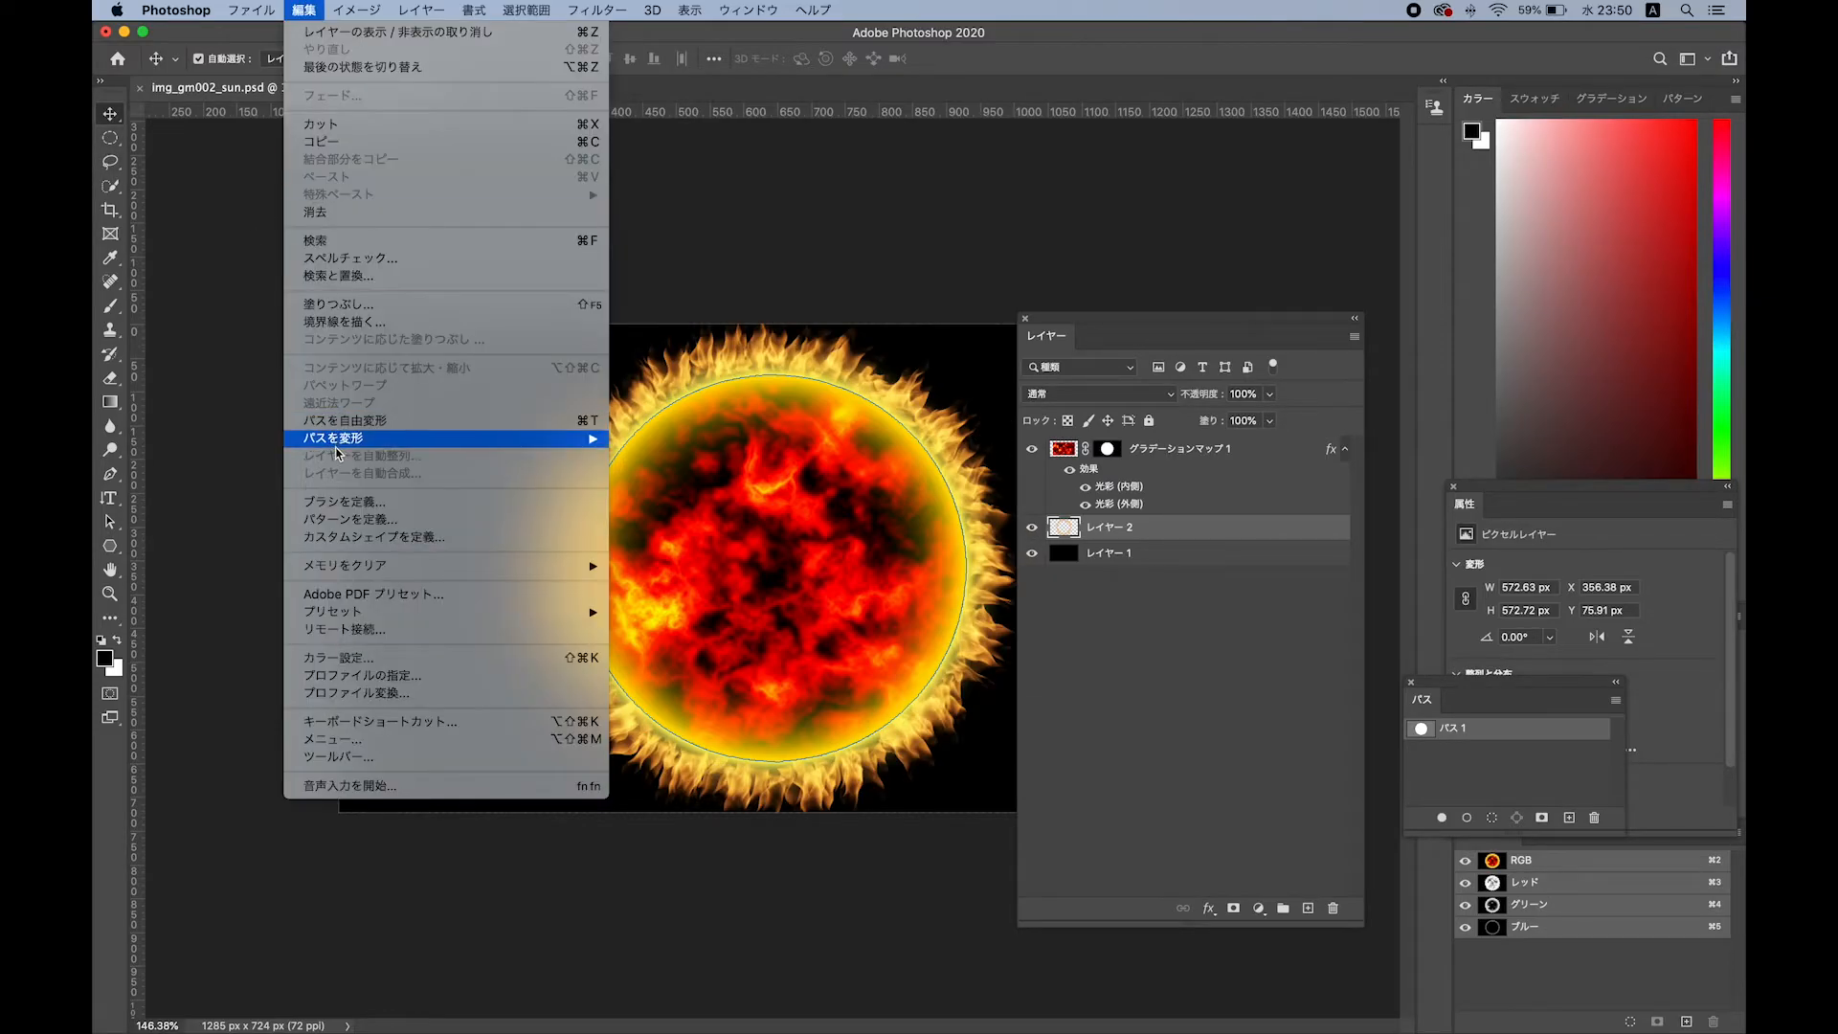
left_click(1257, 749)
left_click(1455, 765)
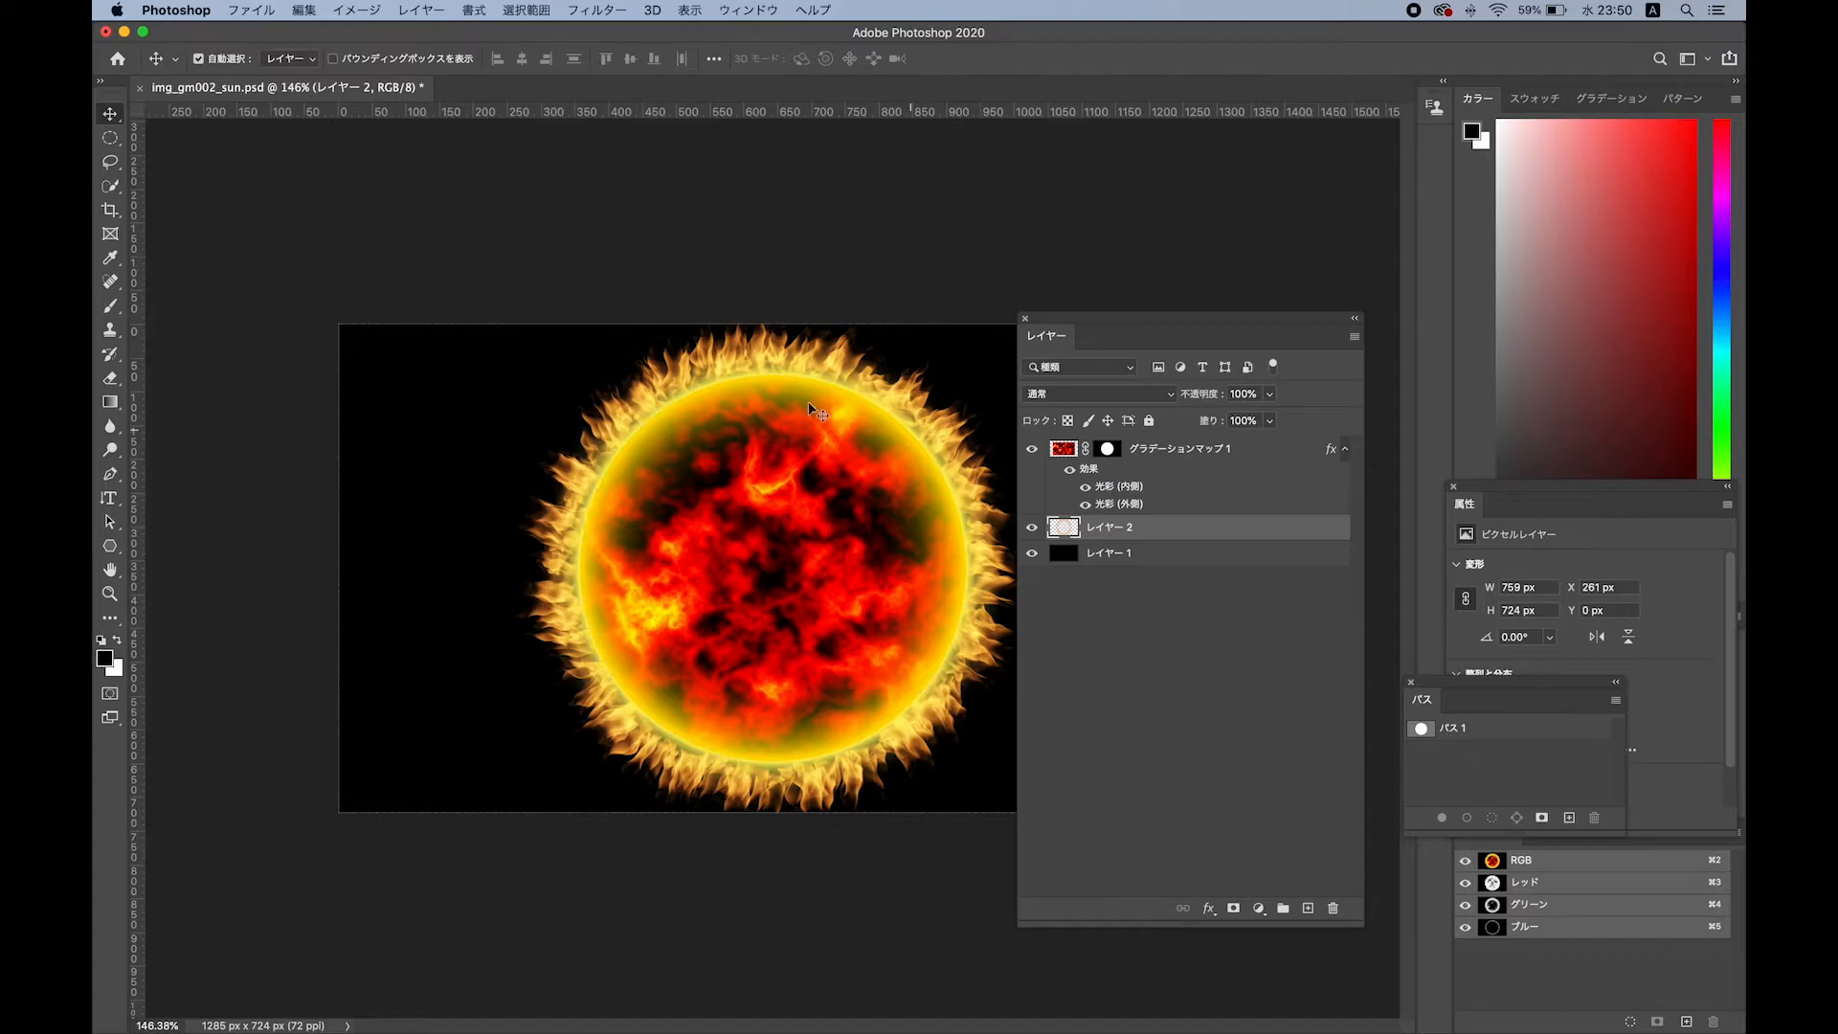
left_click(304, 9)
mouse_move(330, 439)
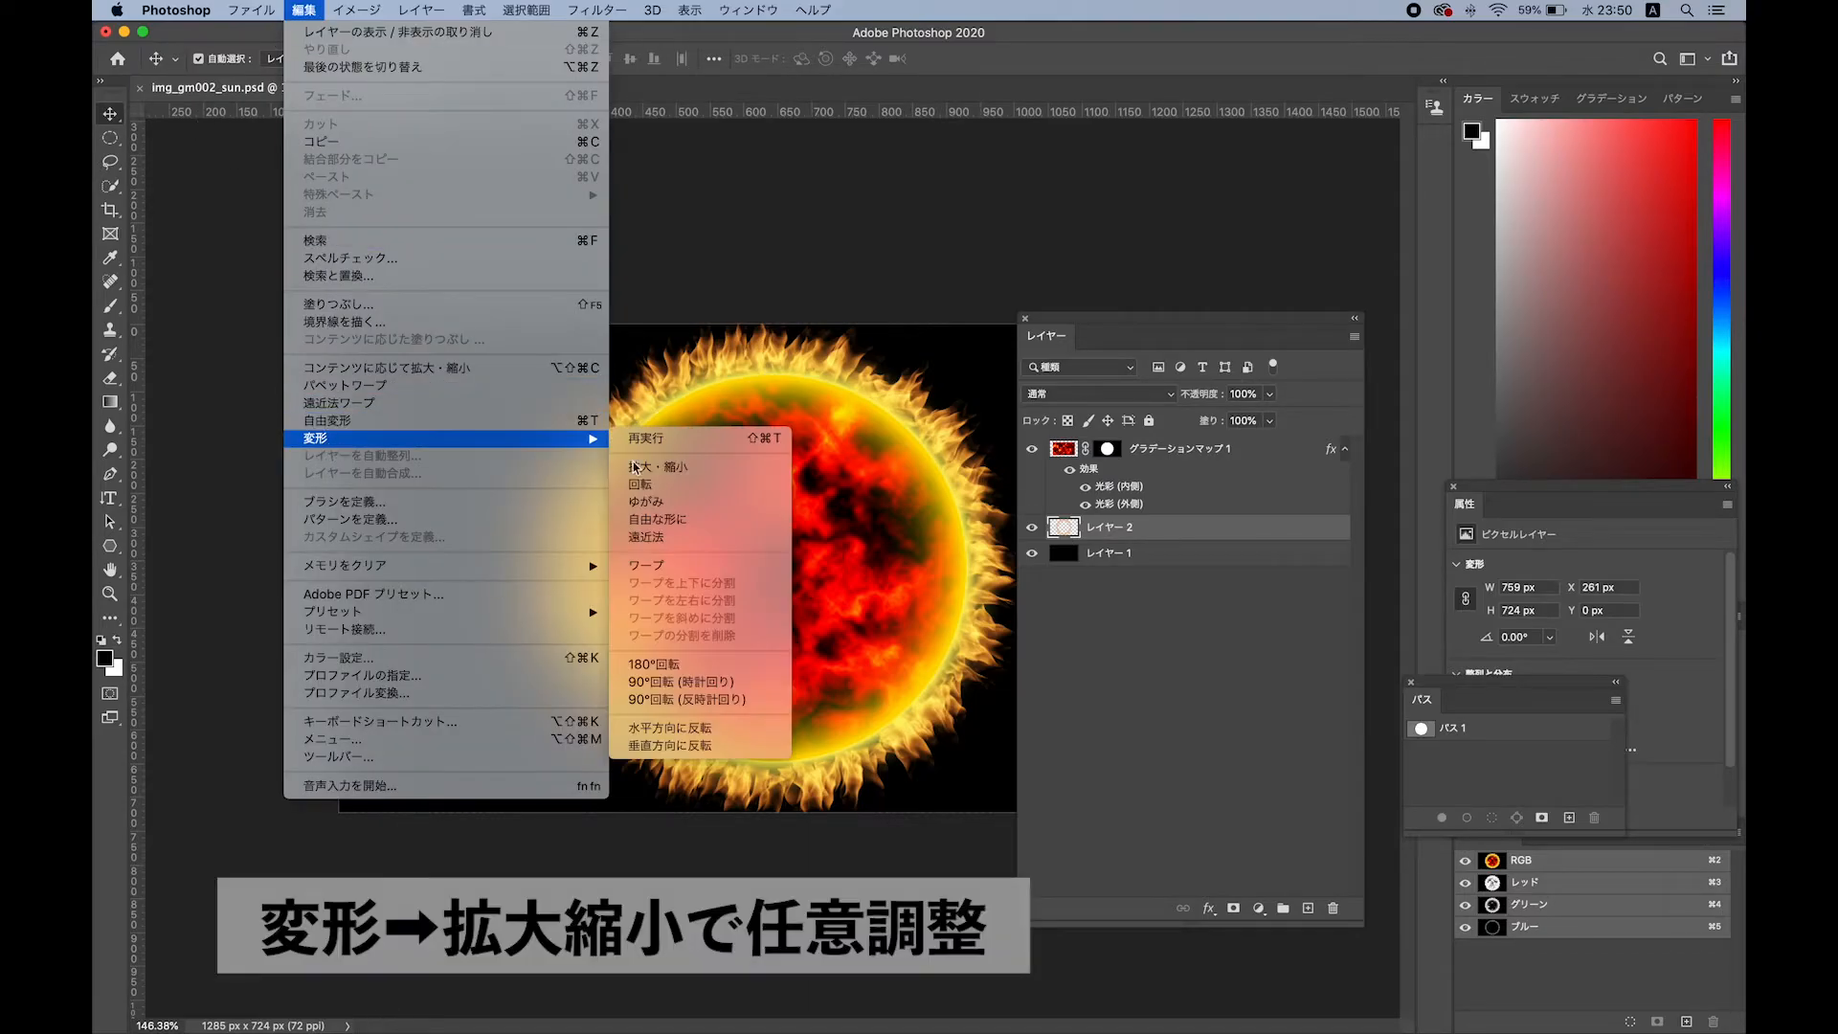
left_click(731, 469)
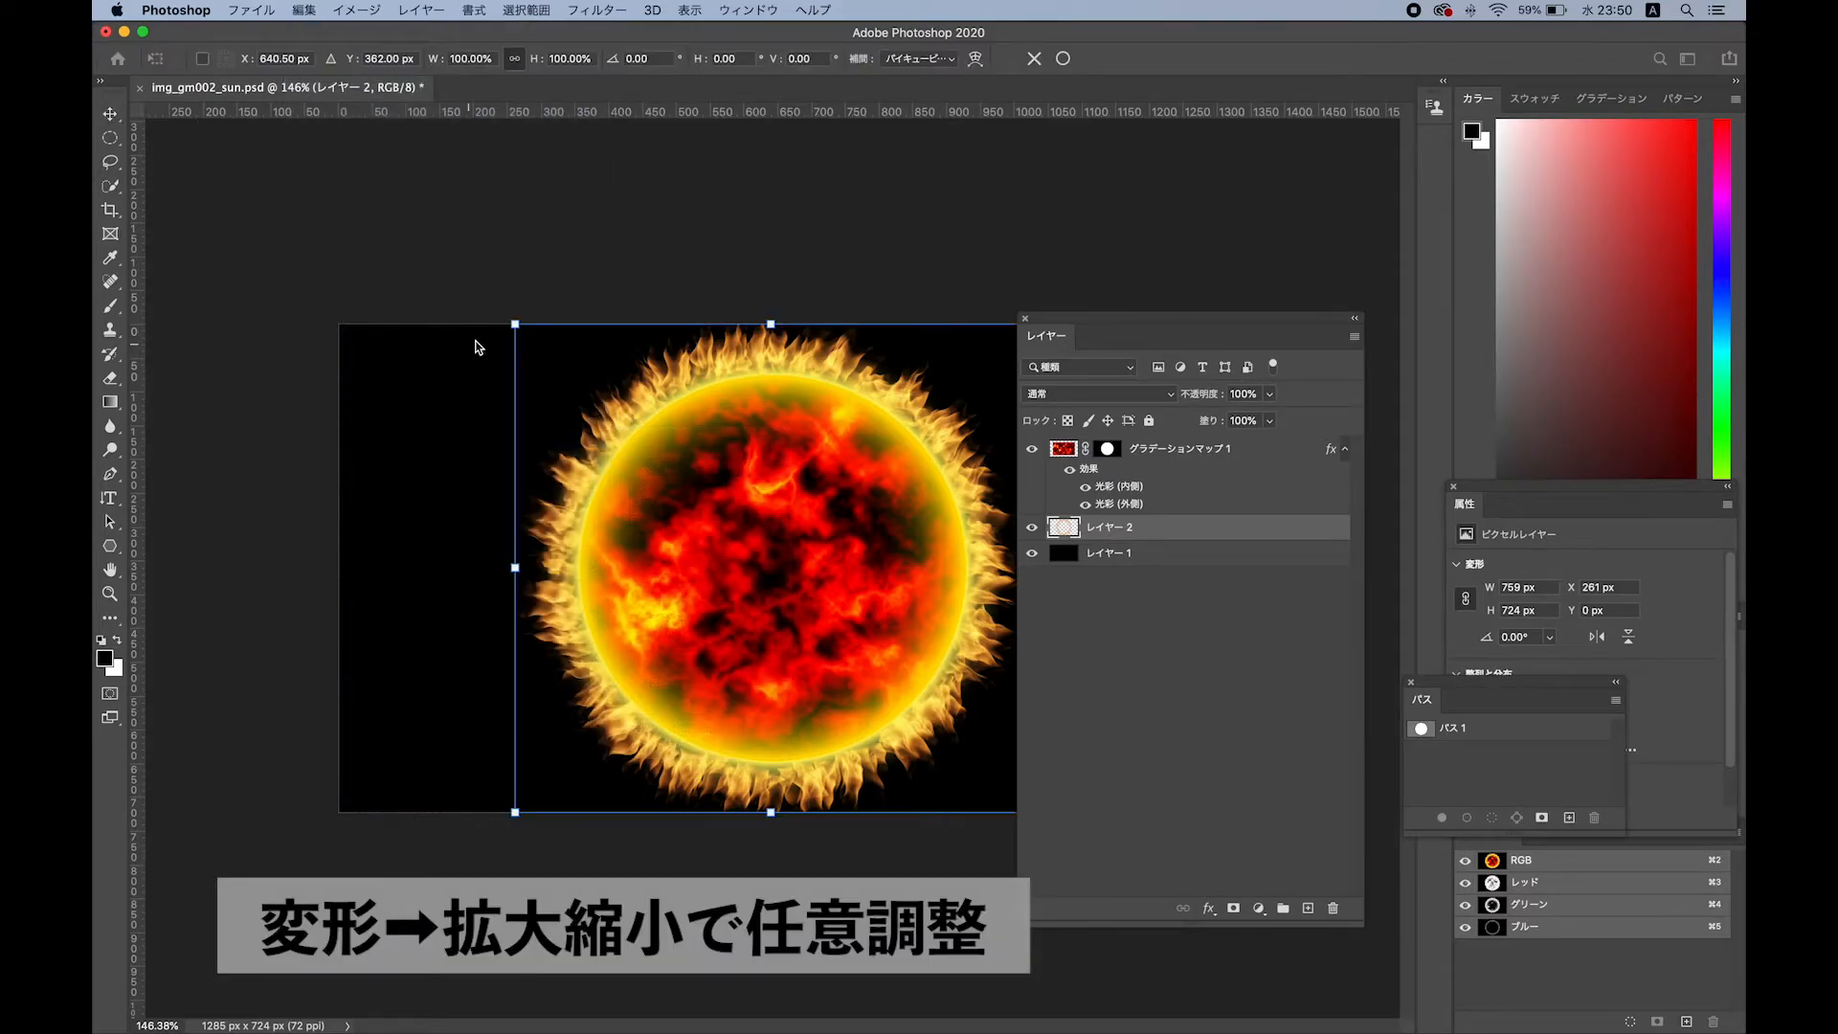
left_click_drag(515, 324, 536, 353)
key("Return")
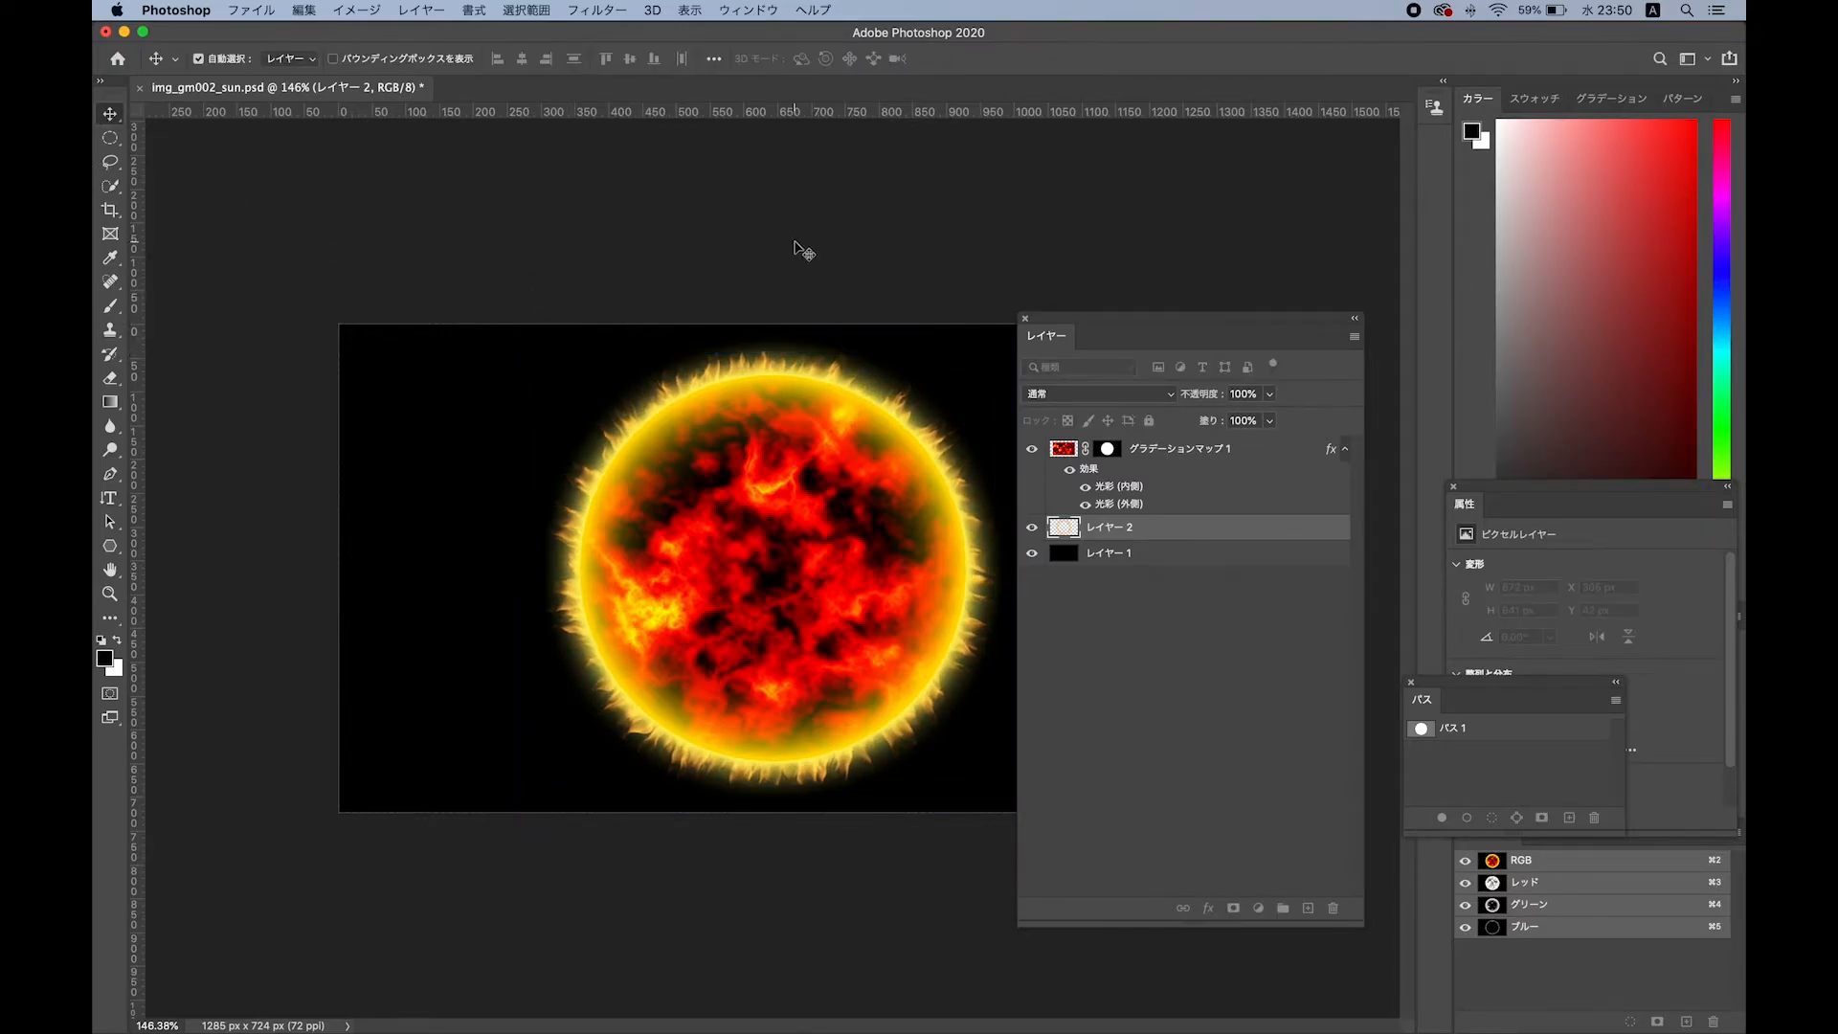
Apply a Radial Blur to the flame layer using the spin method and standard quality.
left_click(588, 10)
mouse_move(608, 299)
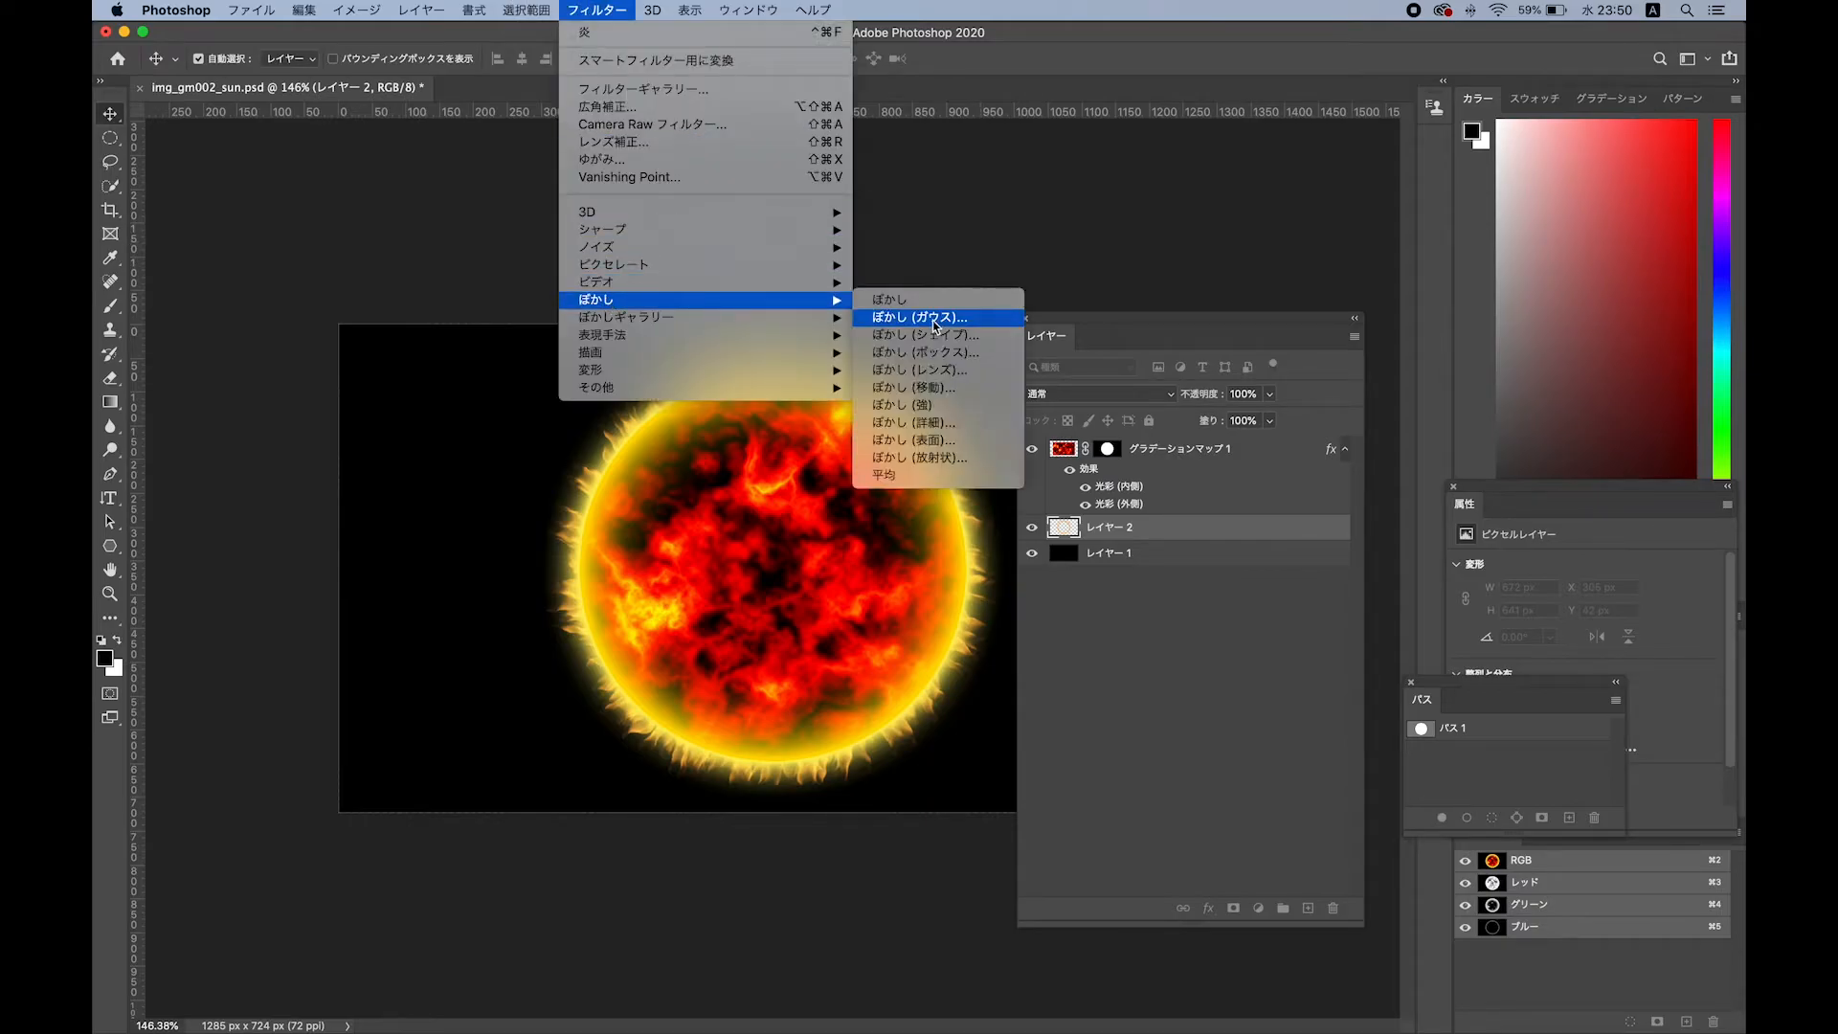
left_click(915, 456)
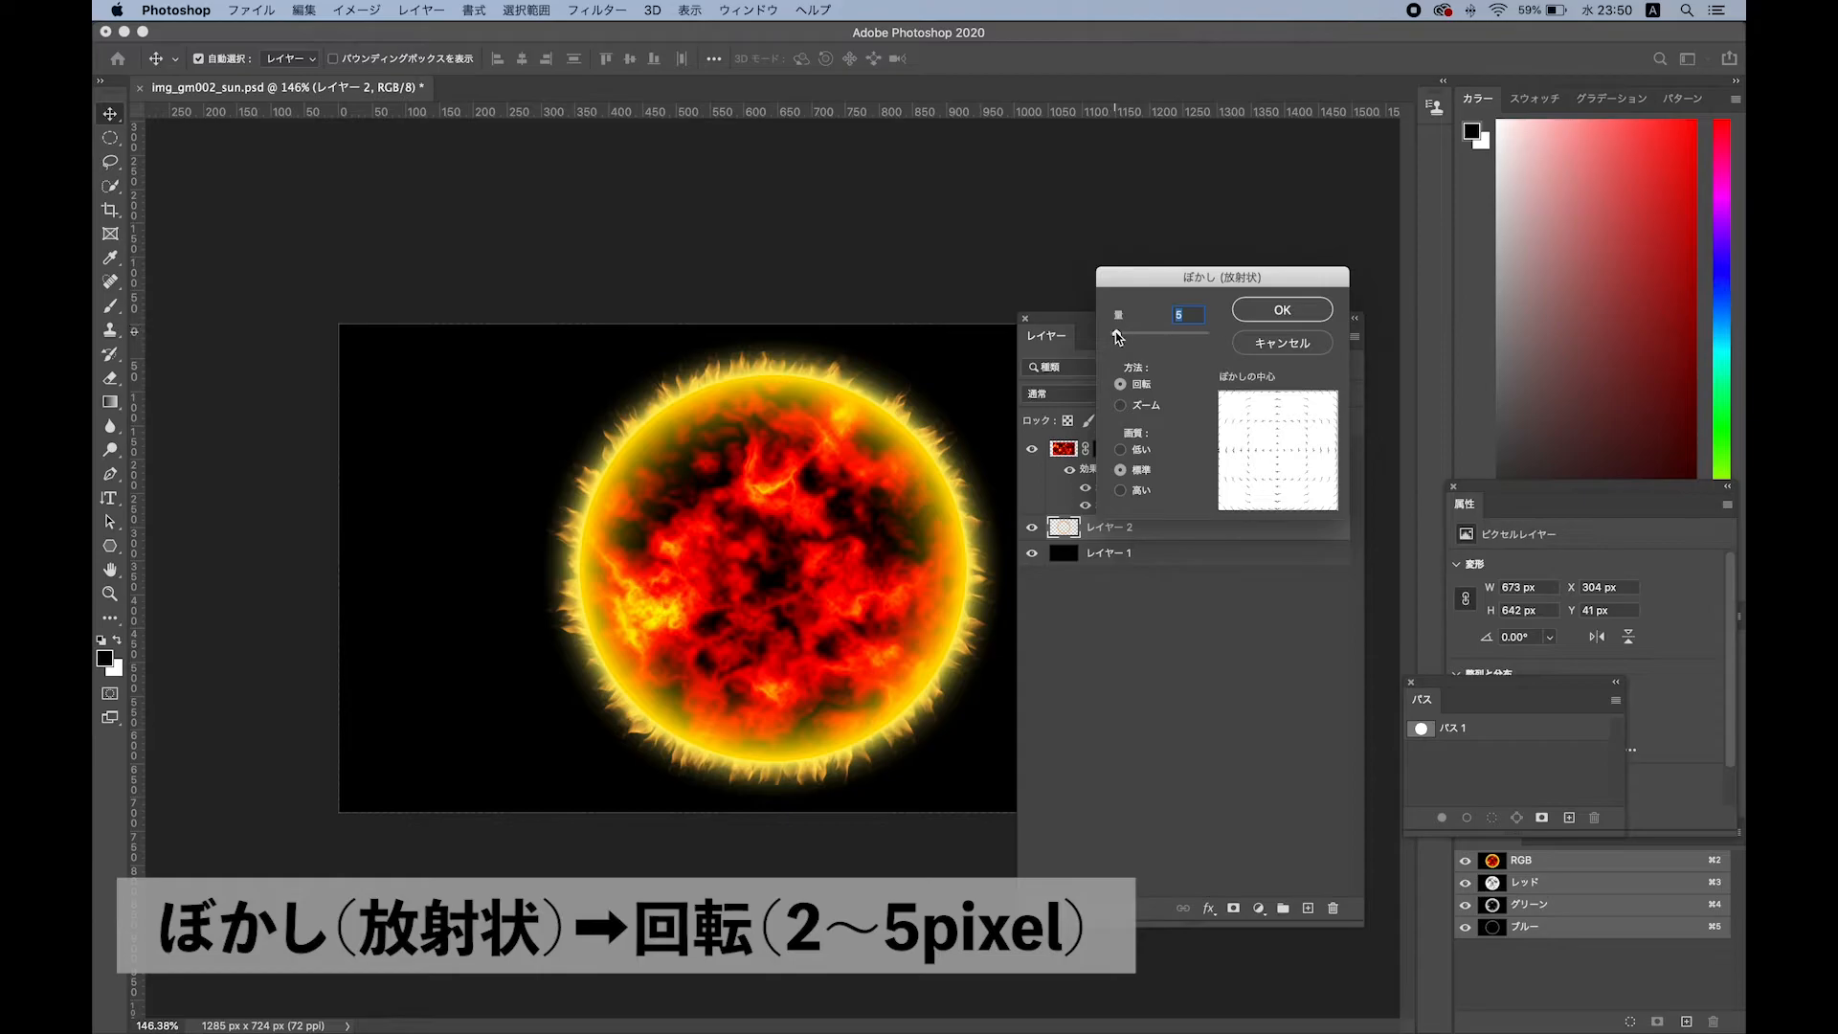
left_click_drag(1118, 336, 1120, 337)
key("super+z")
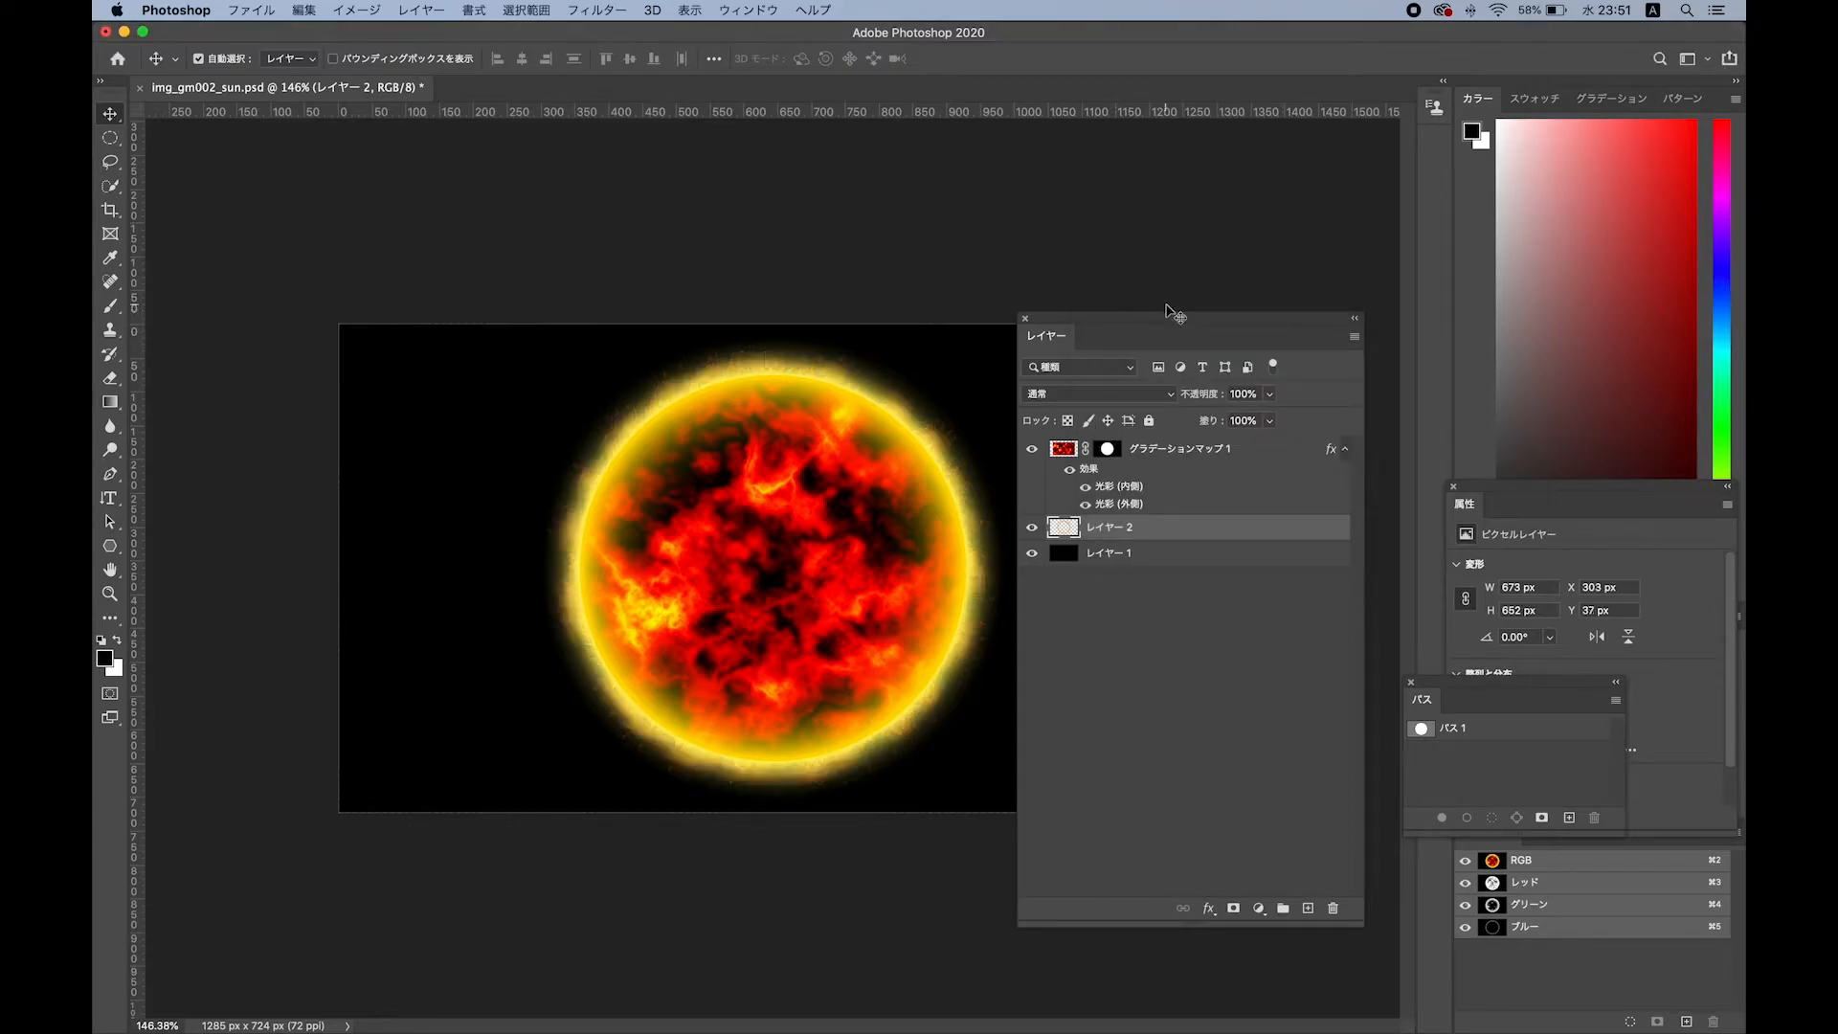
Apply Levels to the gradient-map layer's image with midtone input 1.86, keeping the black point at 0 and white point at 255.
key("z")
left_click_drag(832, 668, 785, 668)
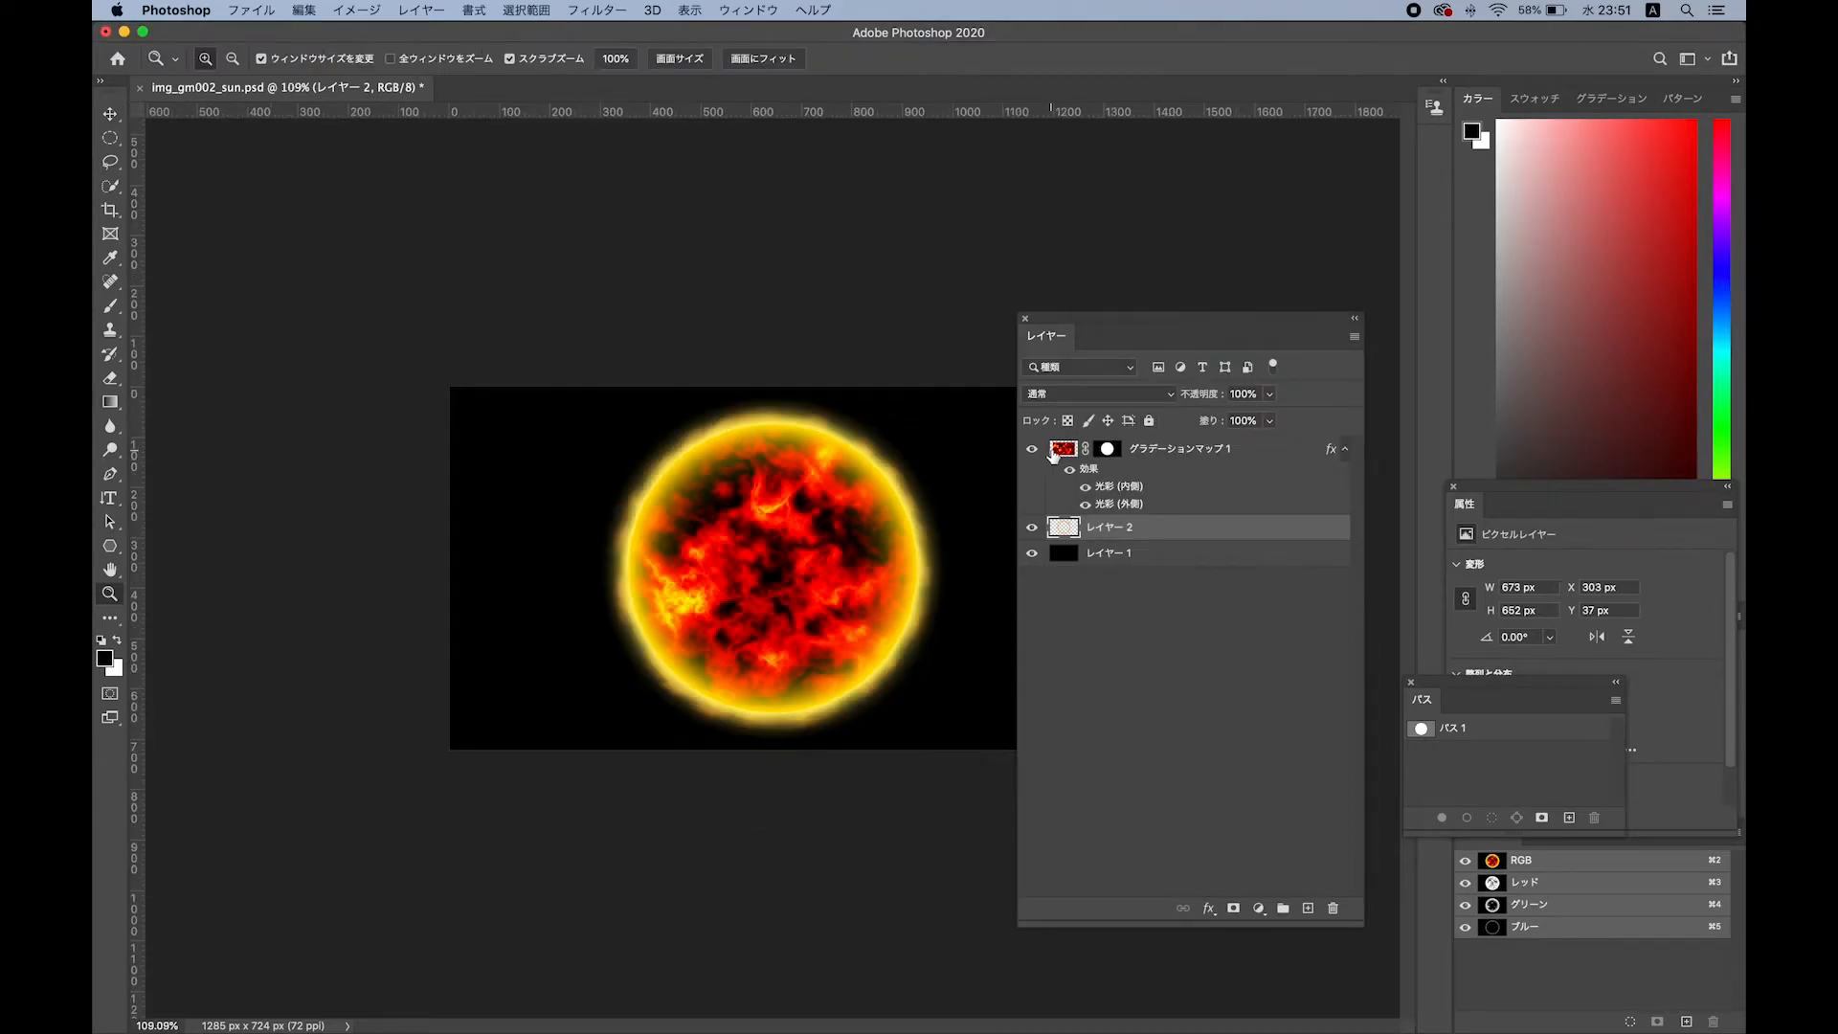
left_click(1067, 455)
left_click(356, 9)
mouse_move(364, 60)
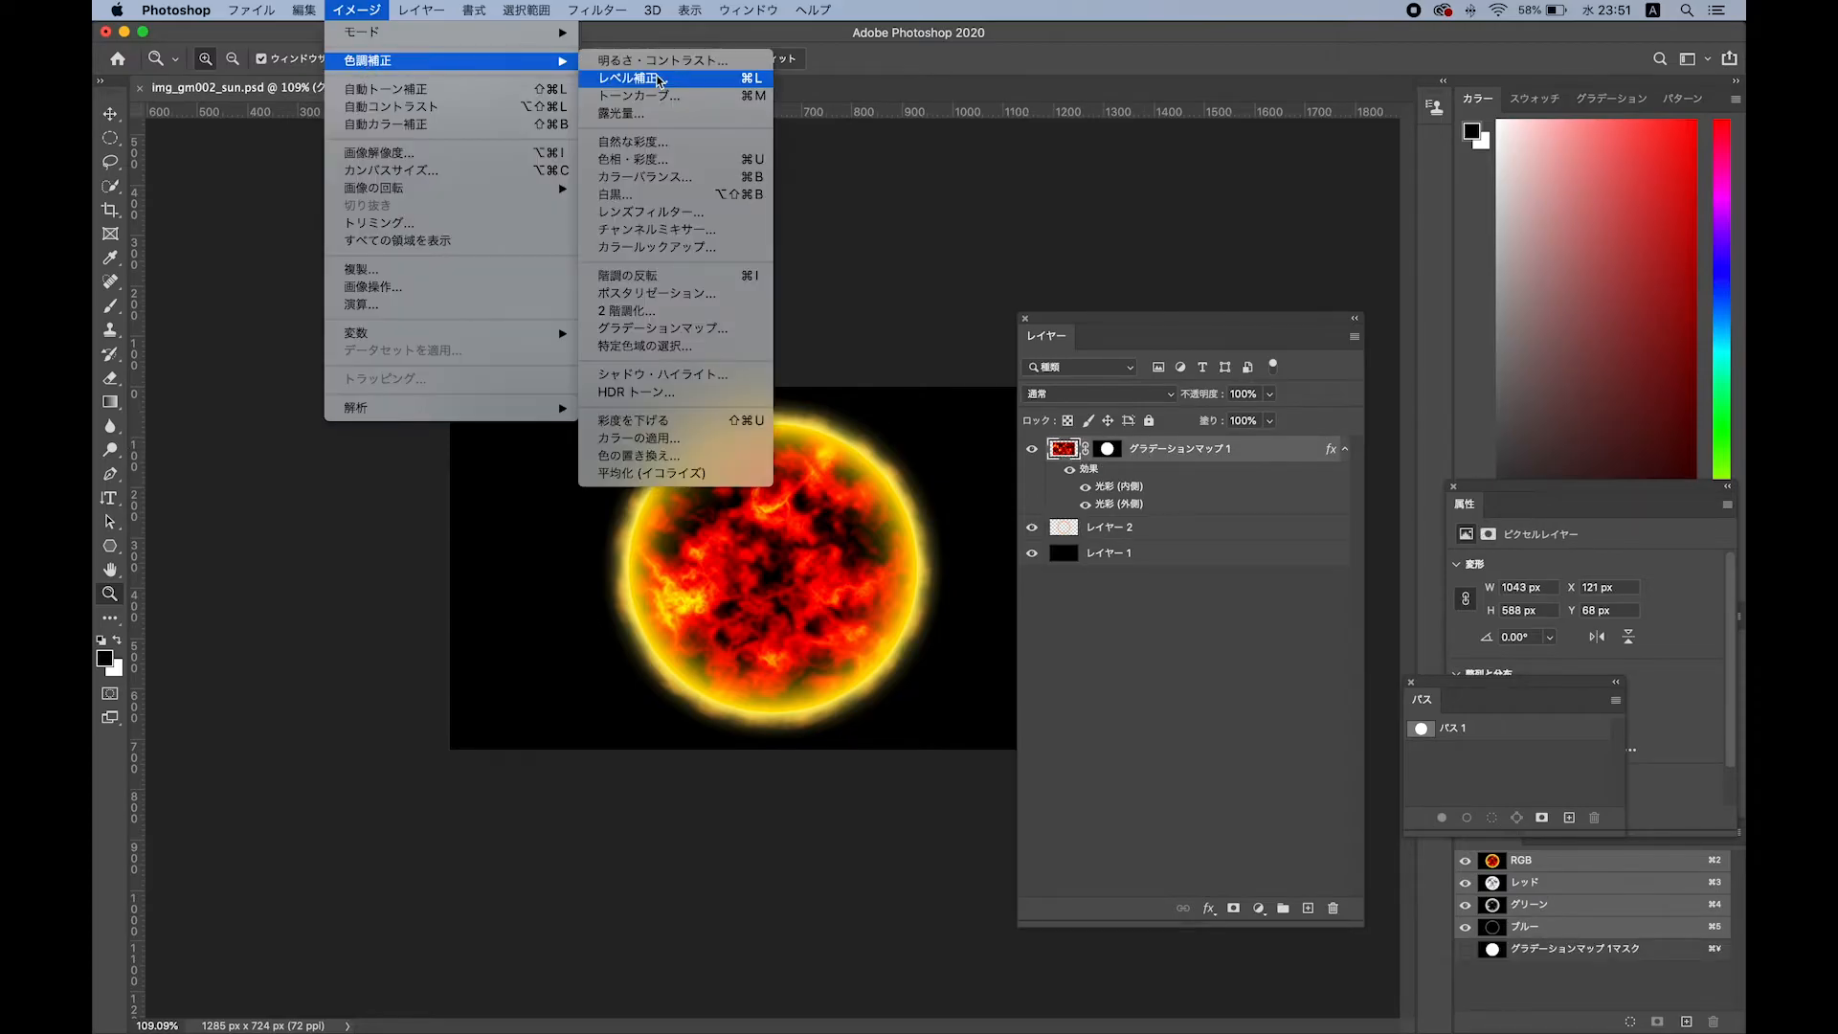
left_click(659, 79)
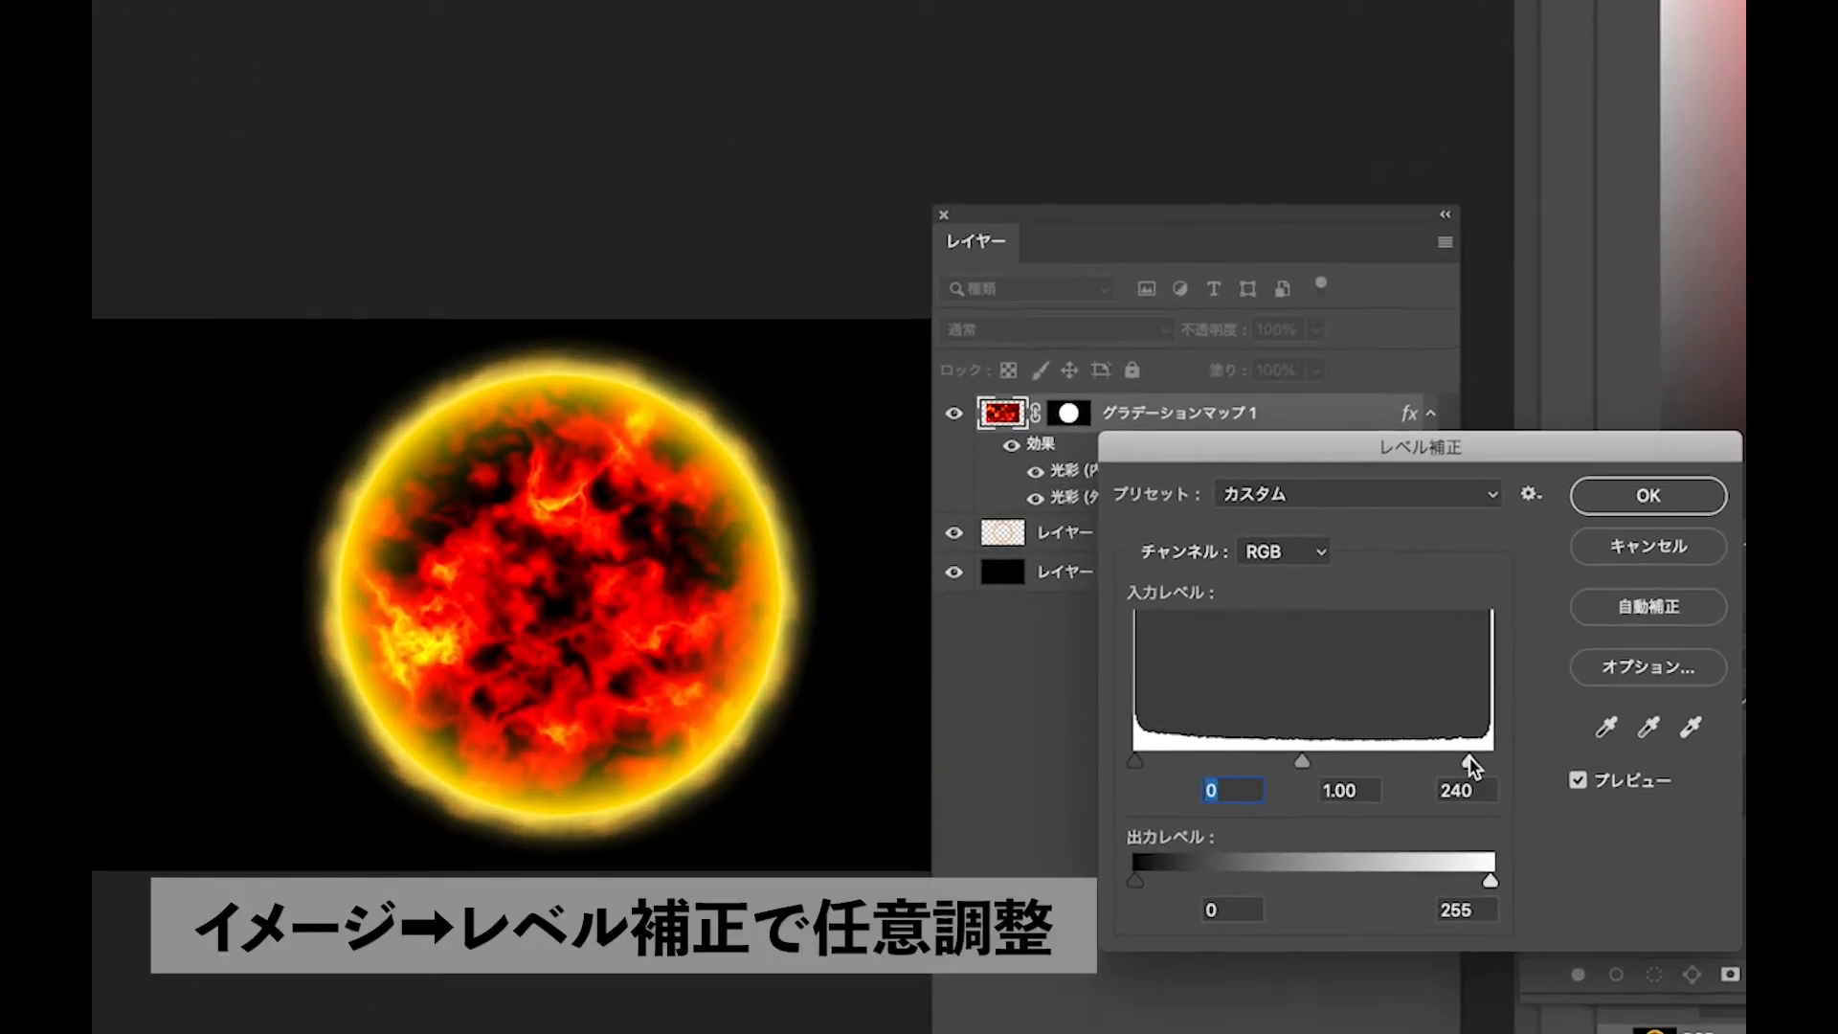
left_click_drag(1384, 677, 1352, 675)
left_click_drag(1466, 783, 1524, 783)
left_click_drag(1301, 783, 1244, 793)
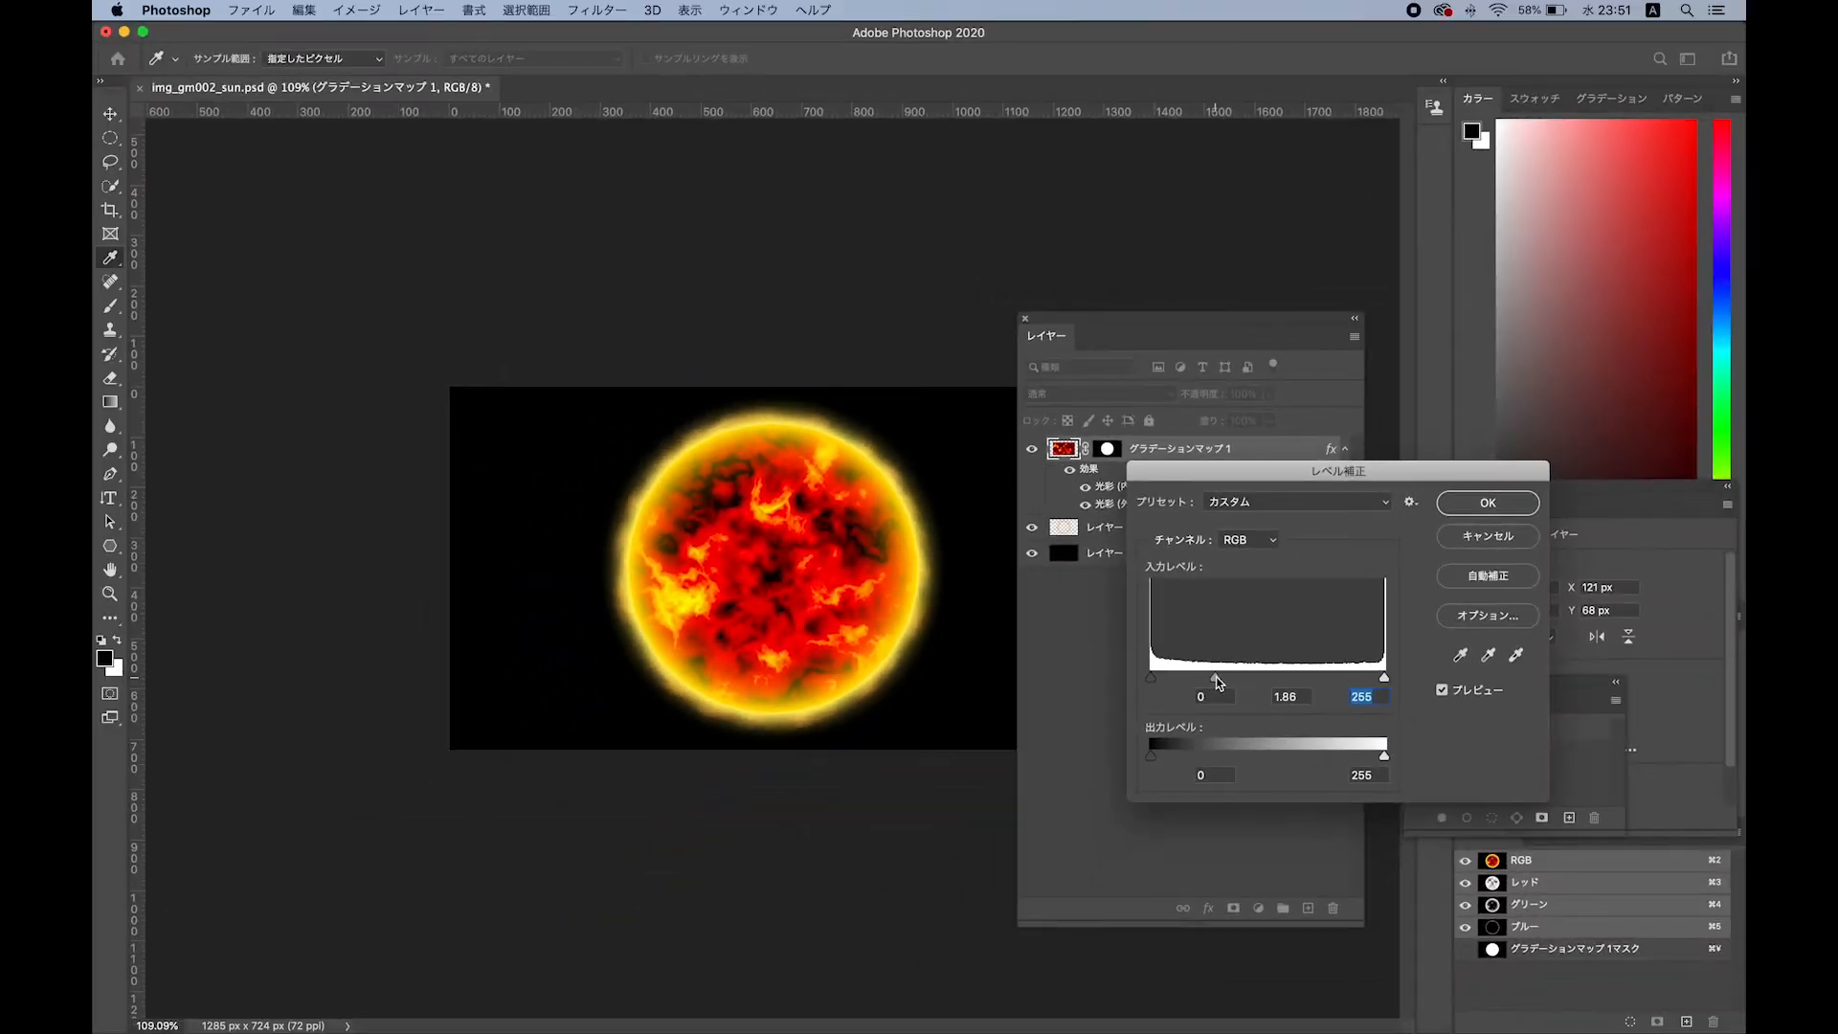
left_click(1218, 681)
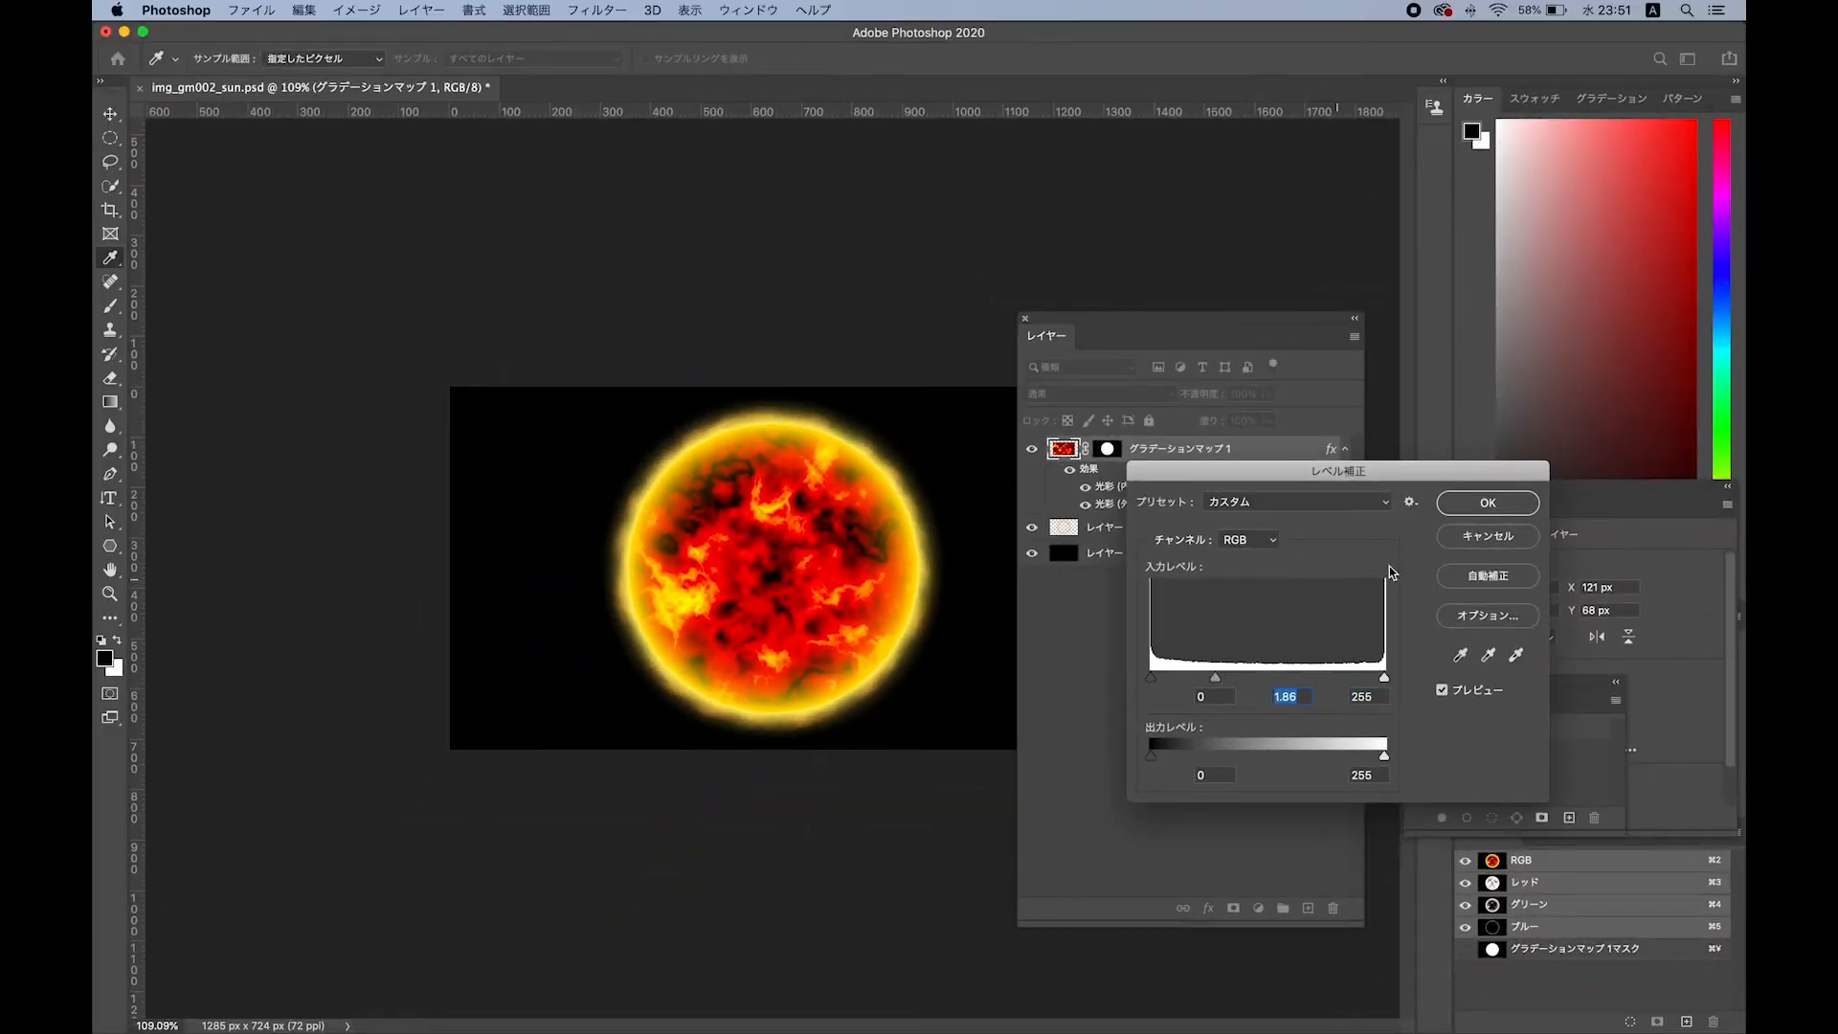
left_click(1489, 502)
Select the flame layer and enlarge it about its centre to about 729 × 711 px.
left_click_drag(838, 601, 871, 575)
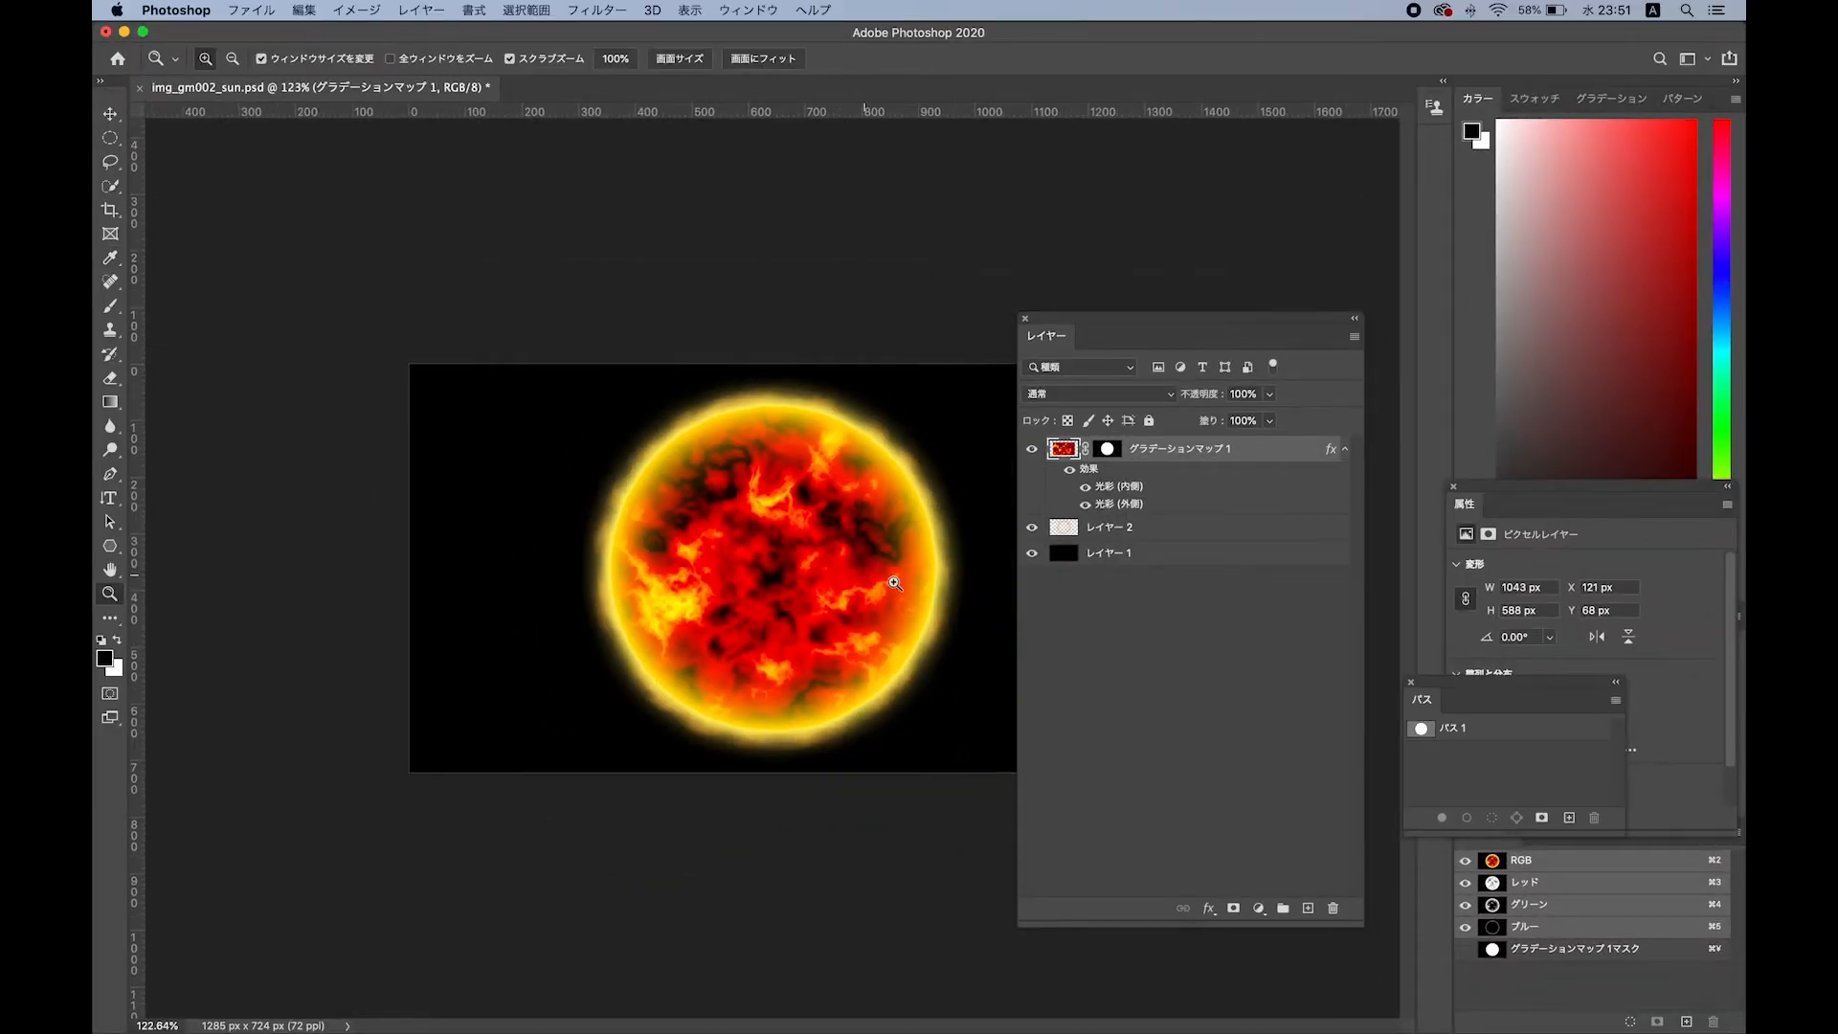
left_click(1032, 528)
left_click(1138, 531)
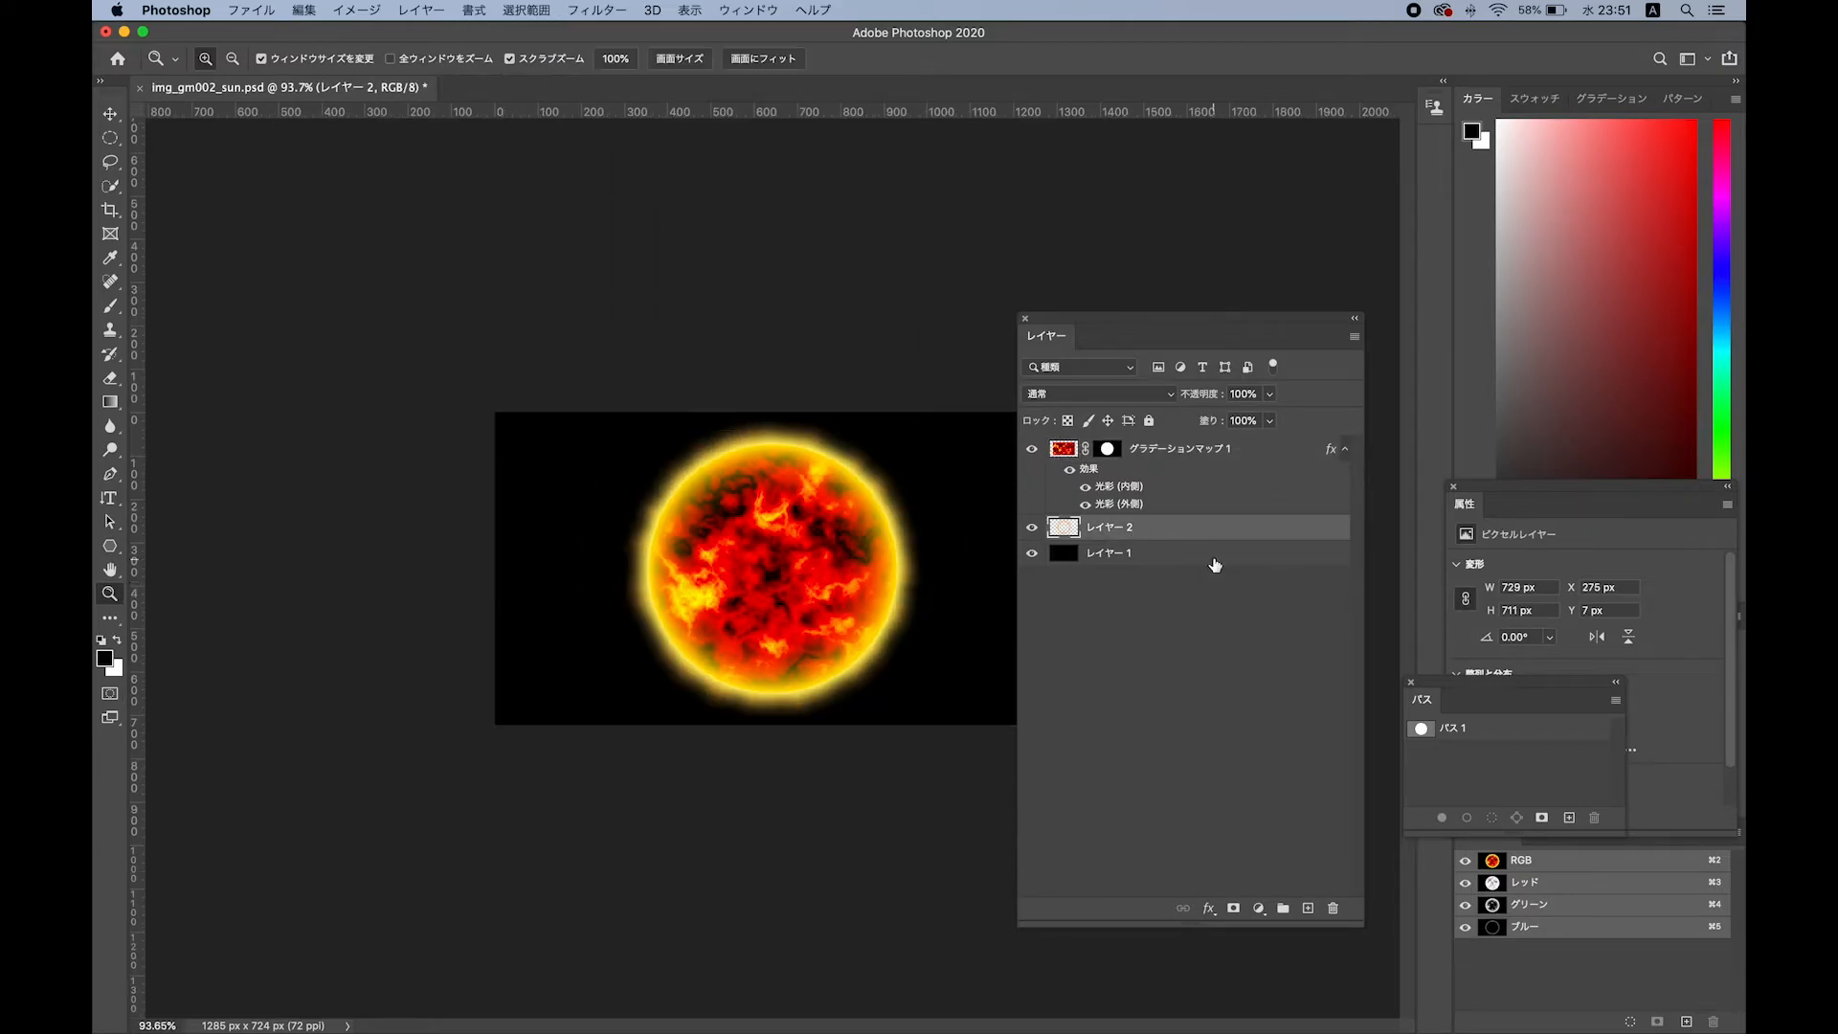
Add a linear gradient fill layer at 90° directly above the black background, using the basic foreground-to-background preset.
left_click(1215, 557)
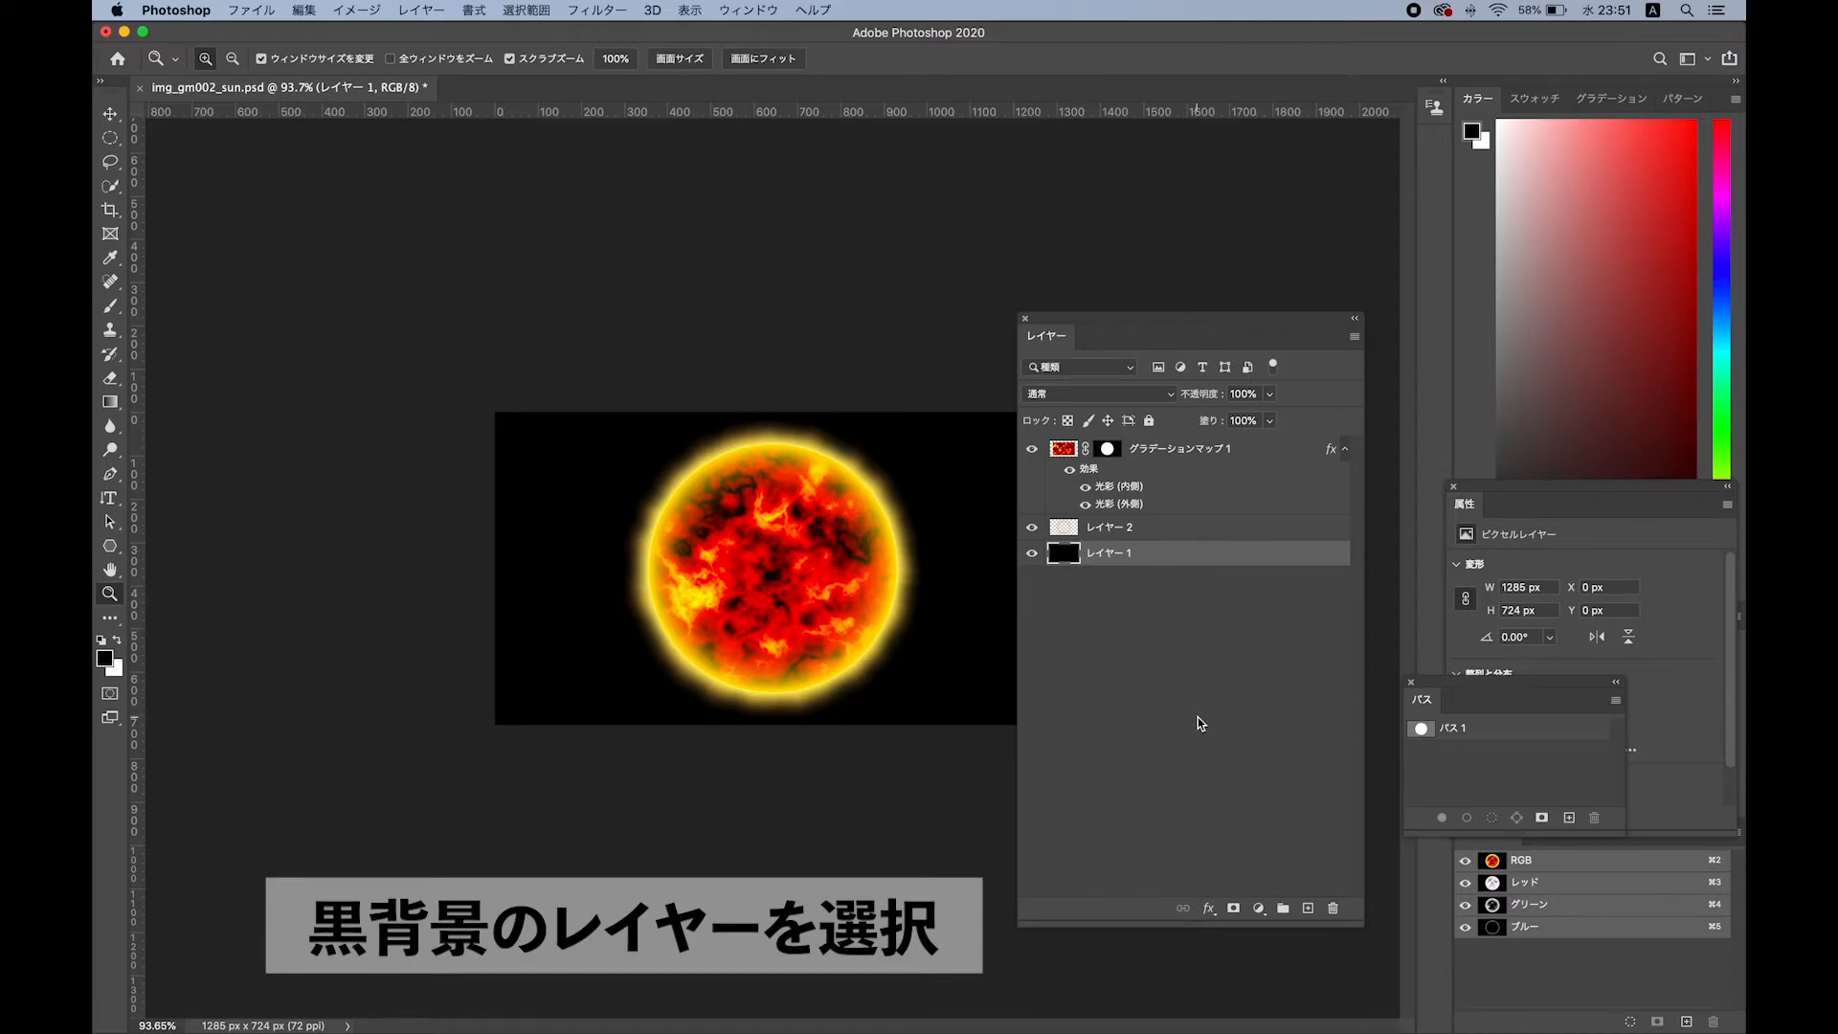
left_click(1259, 907)
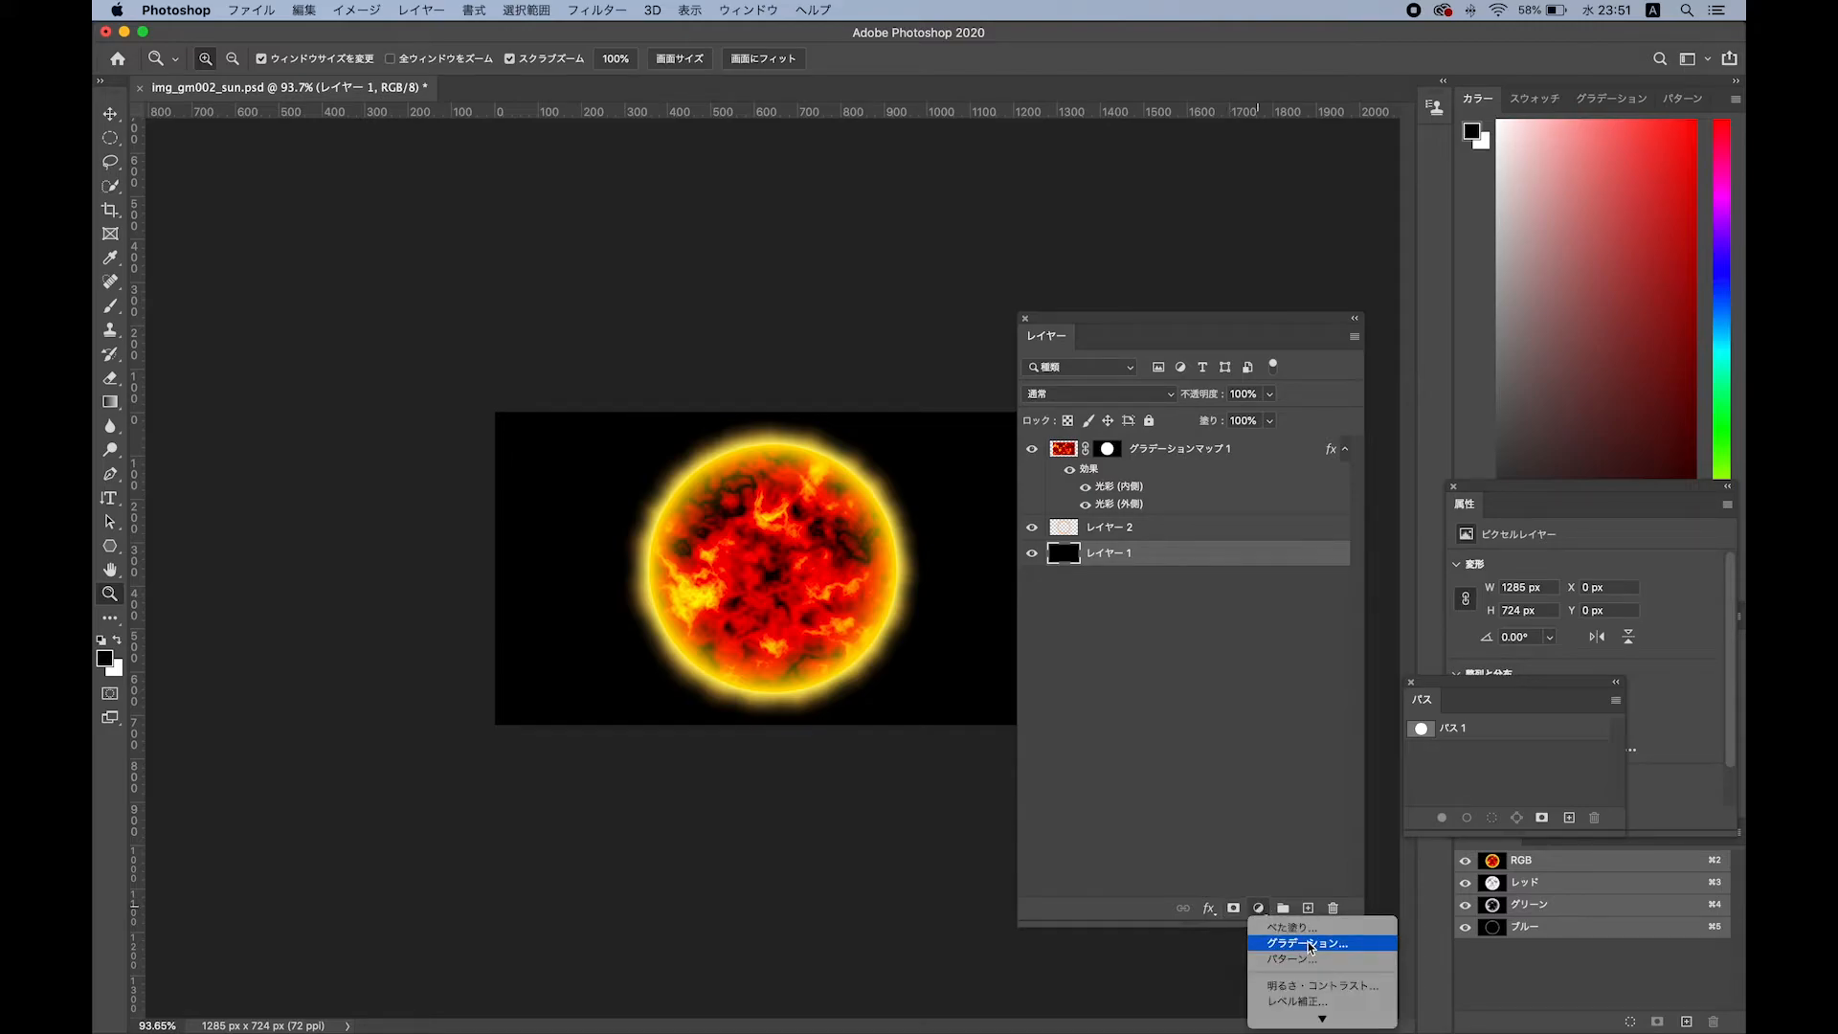
scroll(1308, 946, "down", 5)
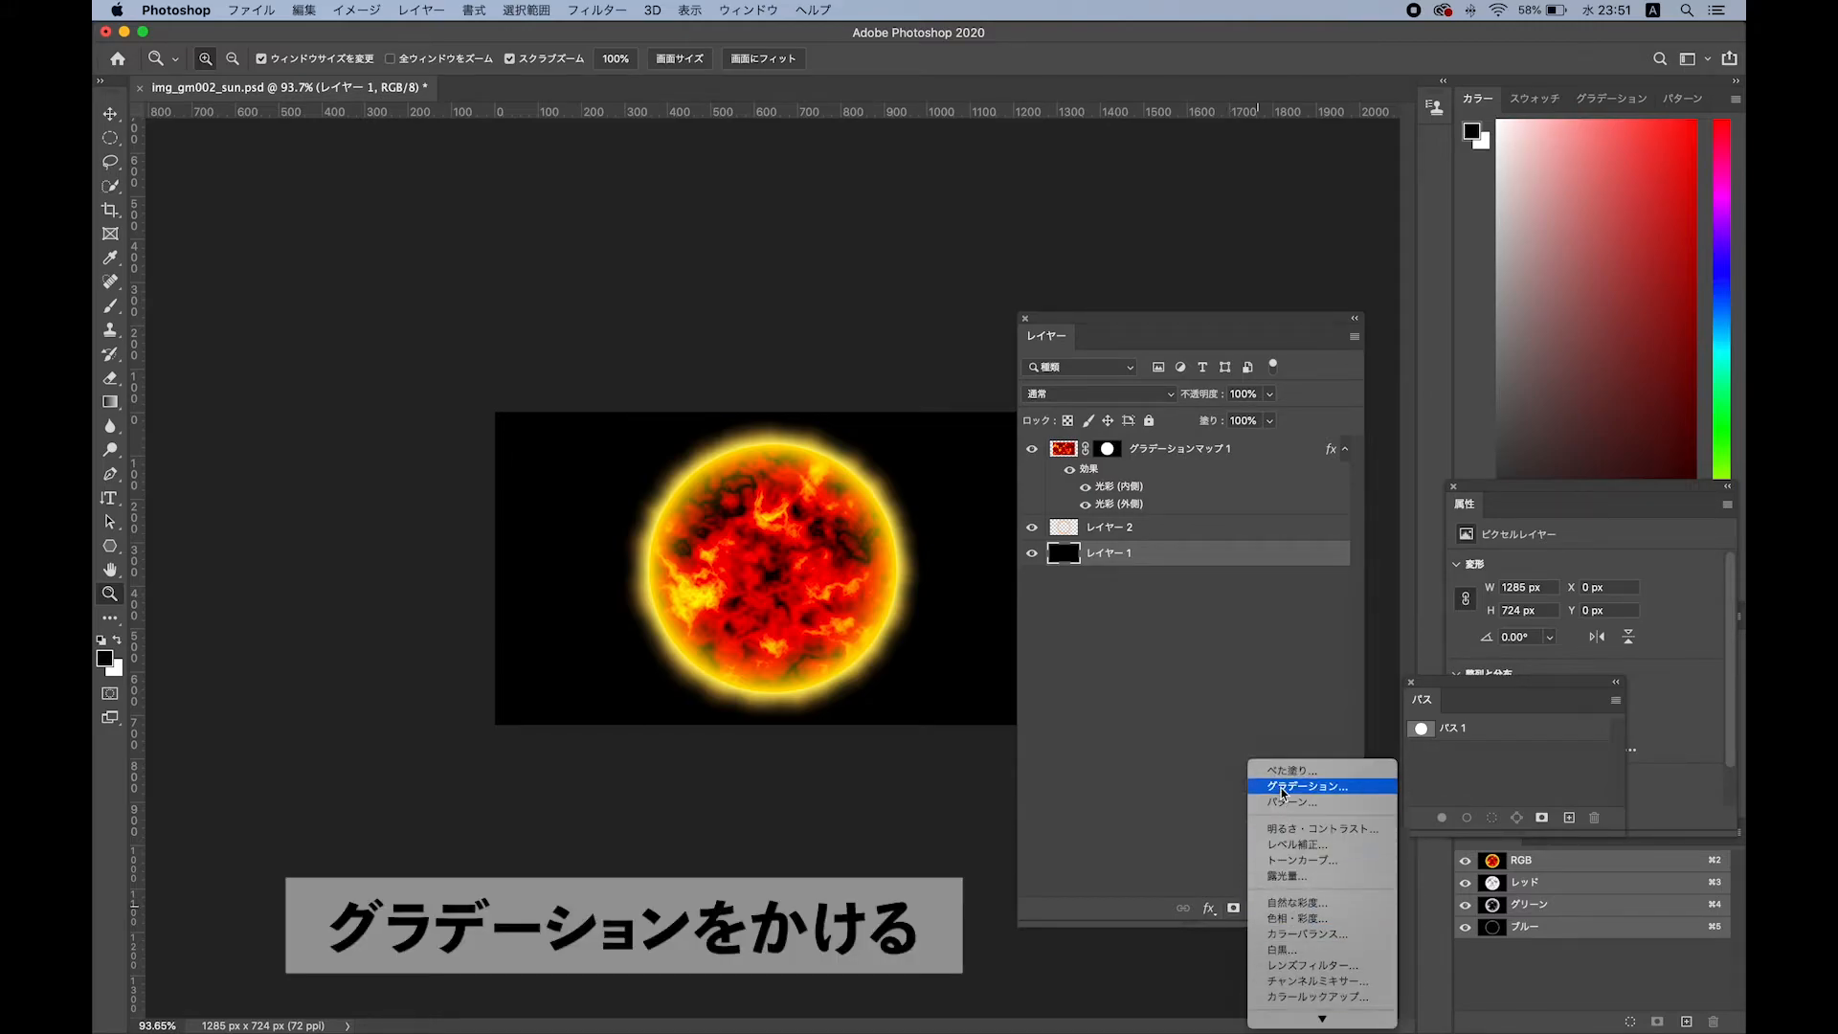
left_click(1306, 785)
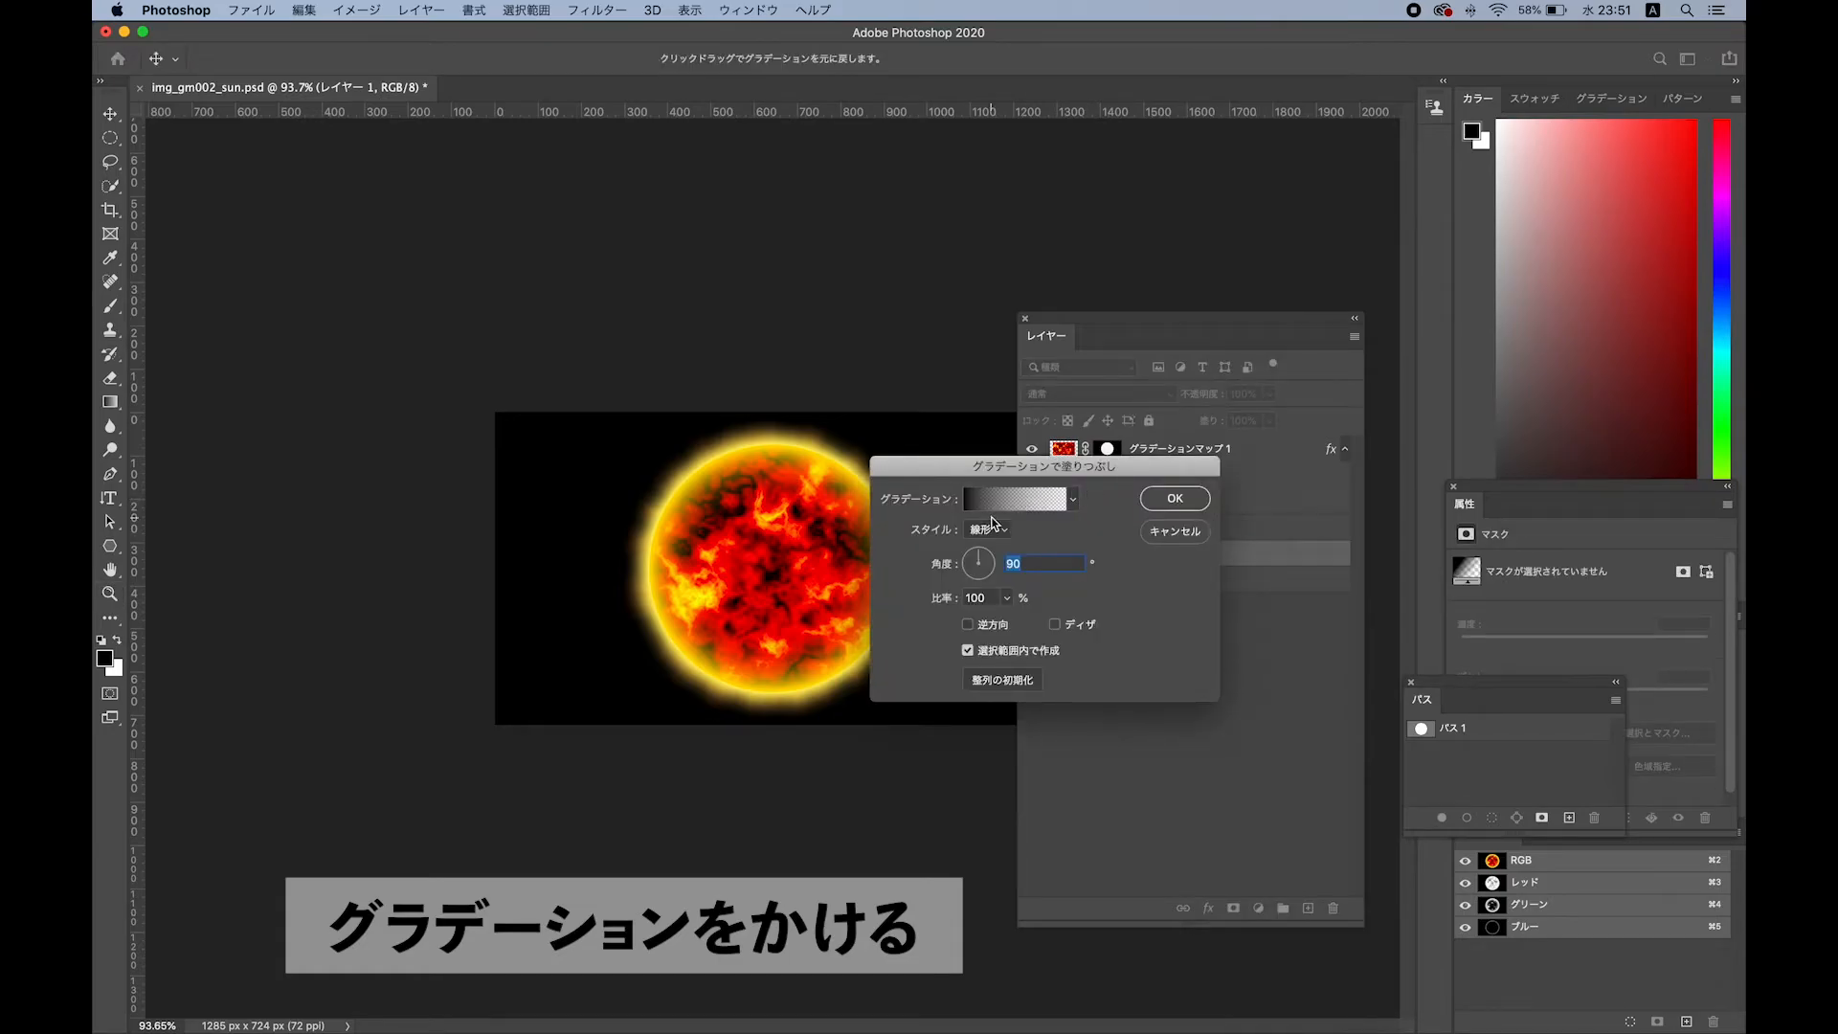
left_click(1006, 504)
left_click(1275, 419)
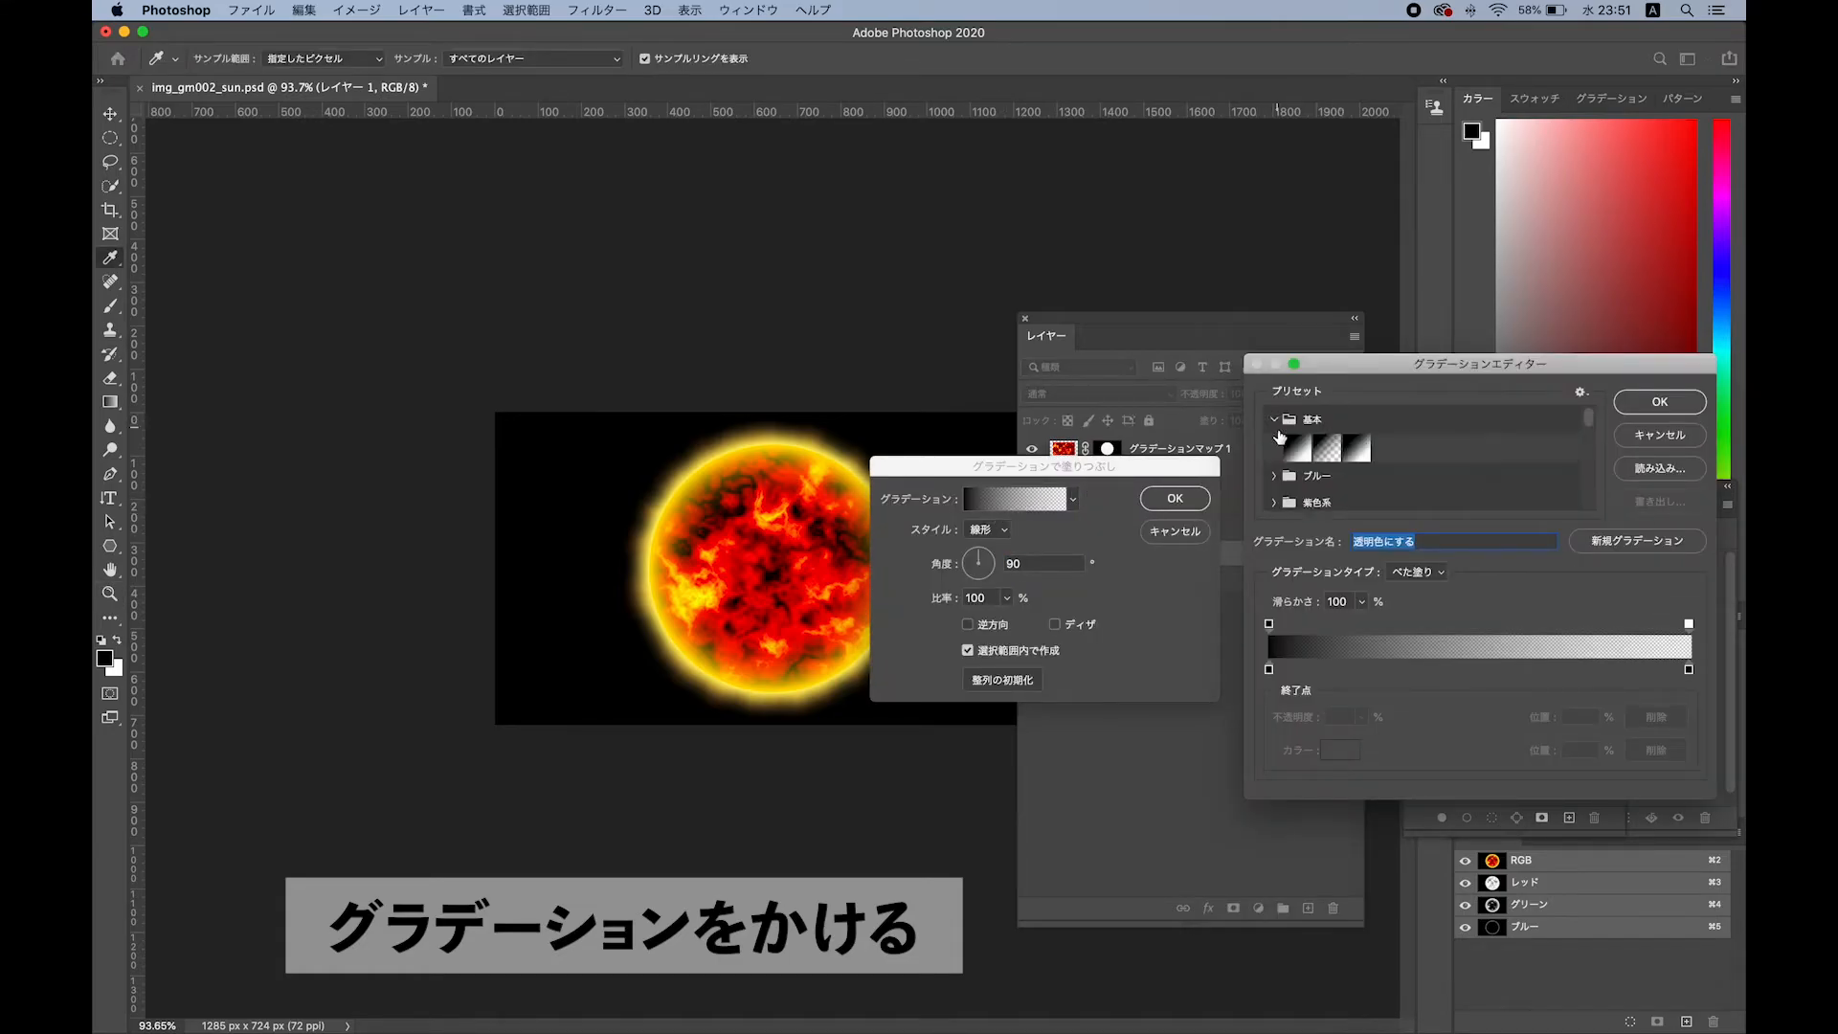
left_click(1294, 447)
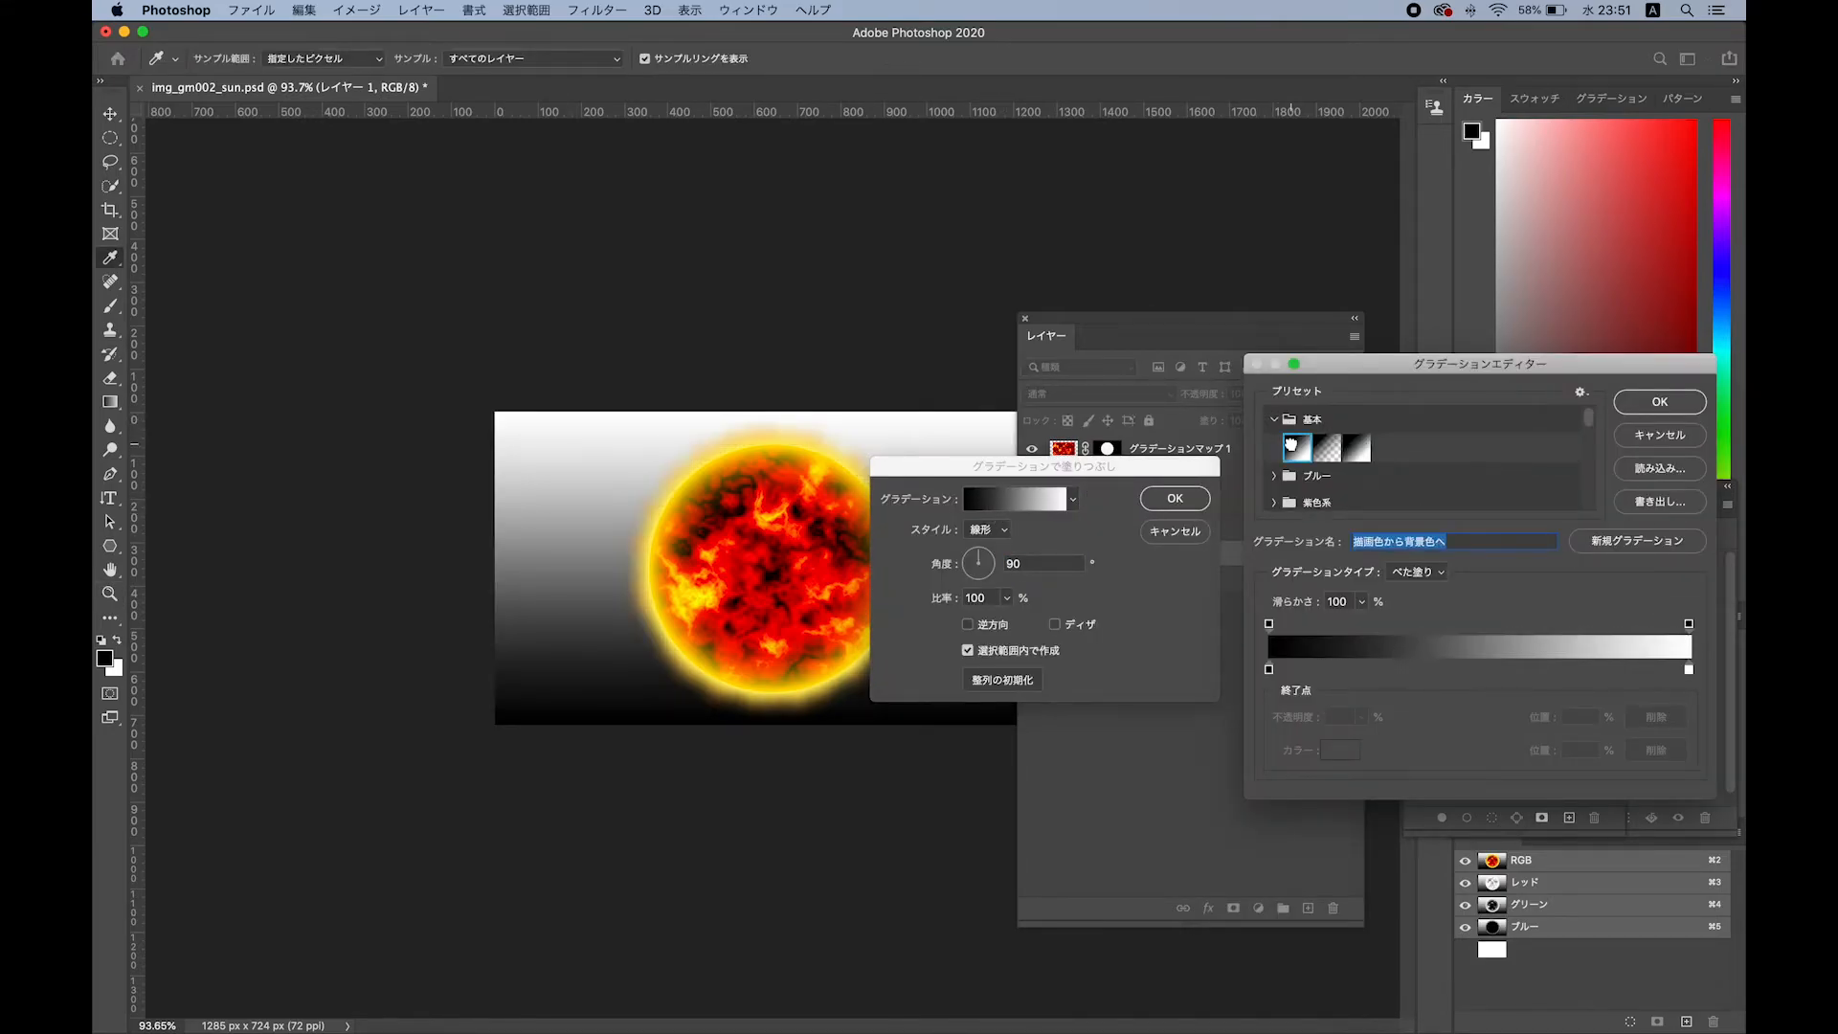
left_click(1661, 402)
left_click(1174, 498)
Convert the gradient fill layer to a smart object and apply the Wave distortion filter to it.
key("z")
left_click(596, 9)
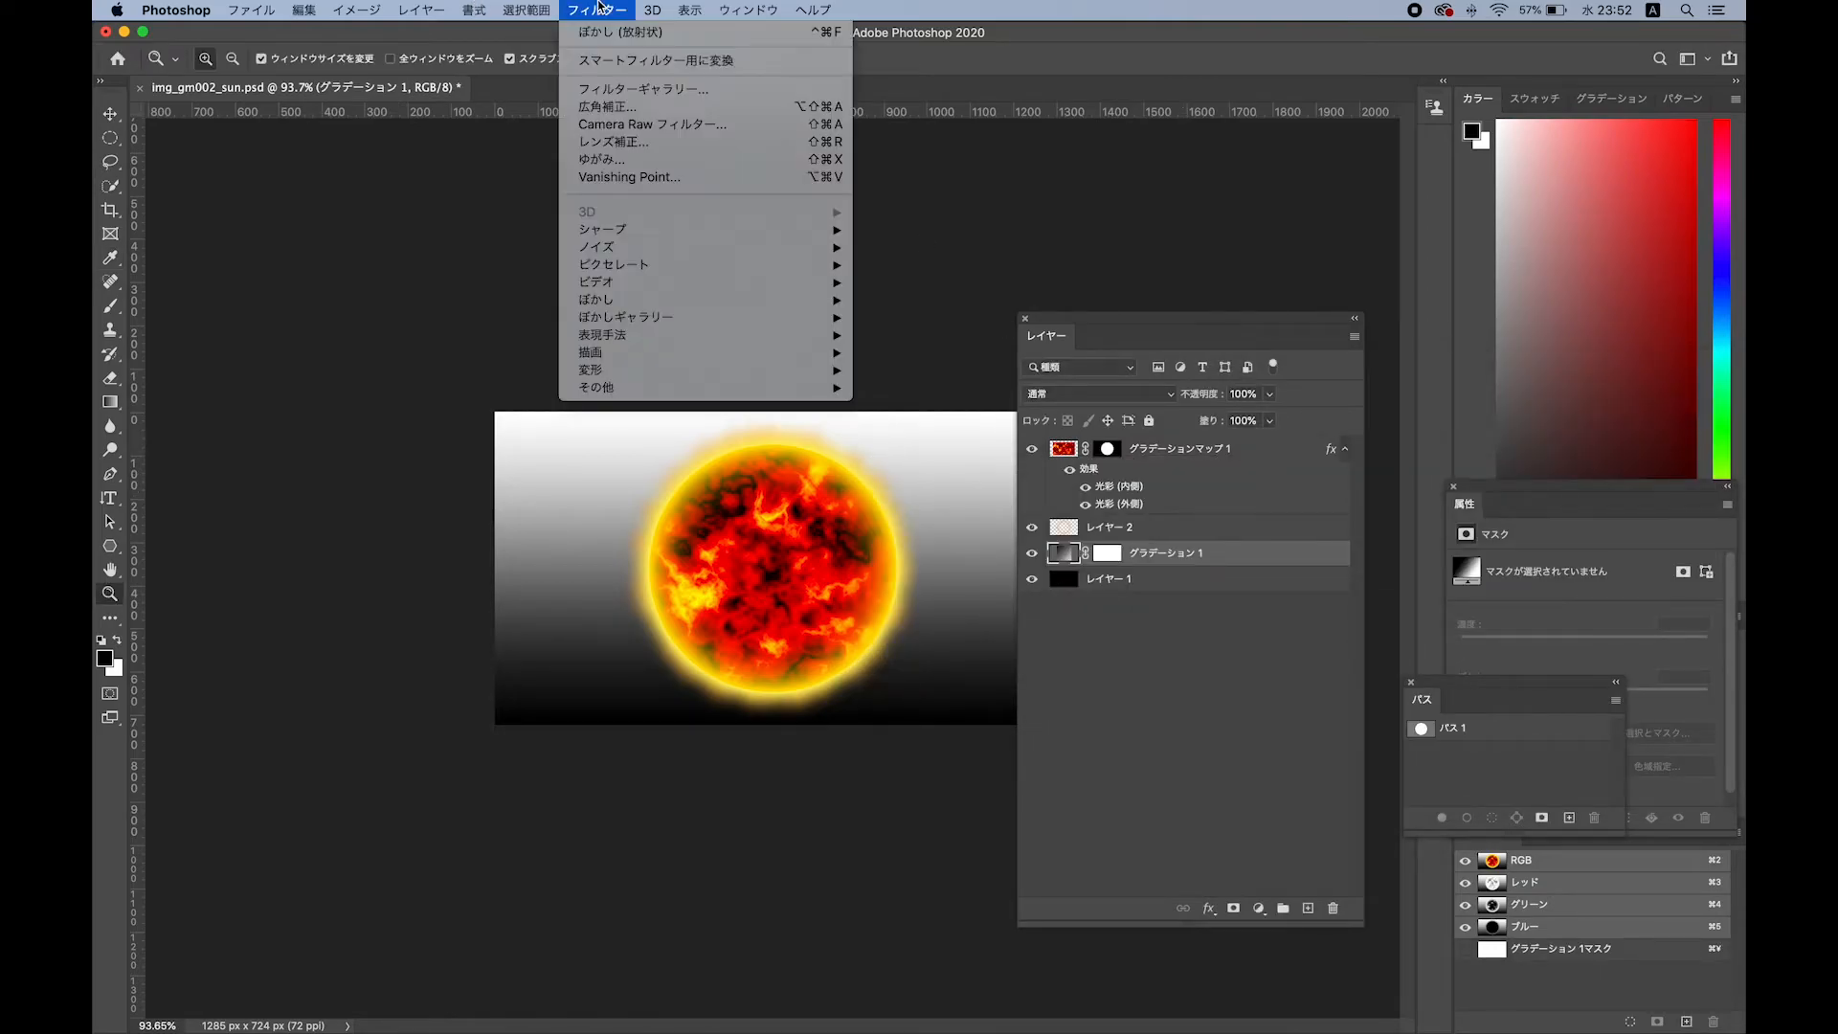
mouse_move(737, 376)
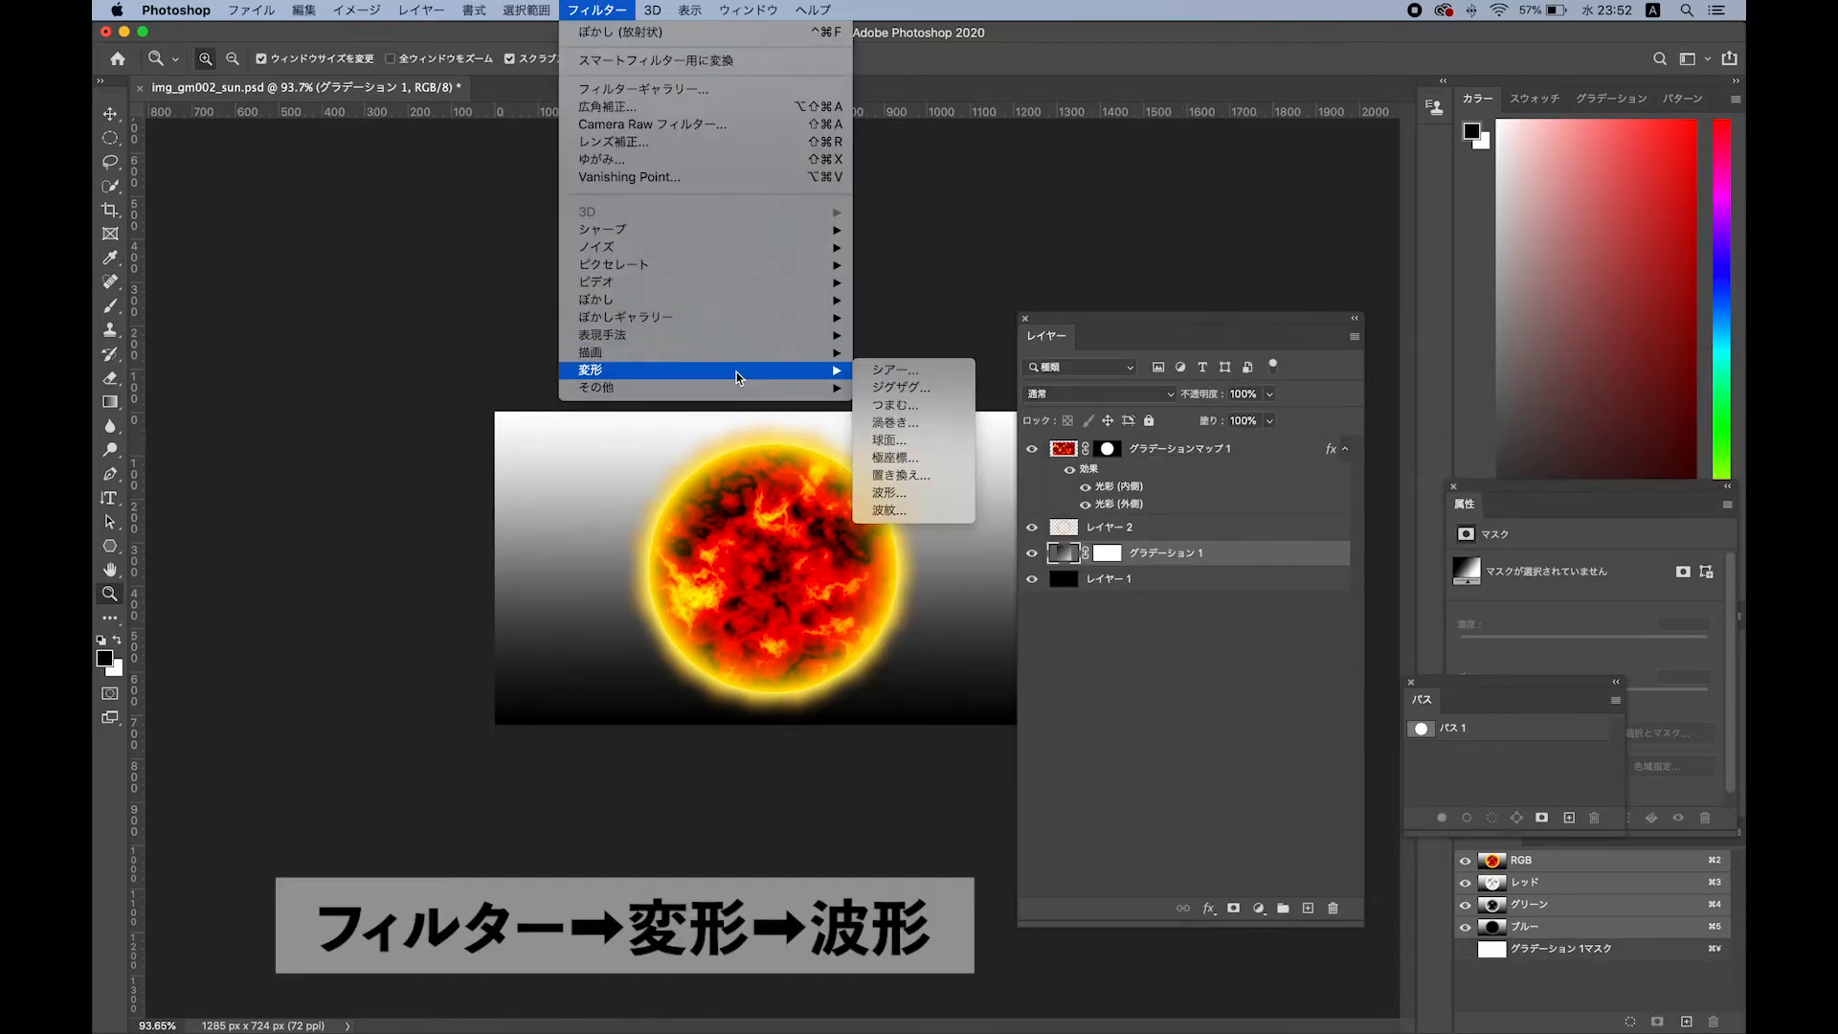
left_click(919, 492)
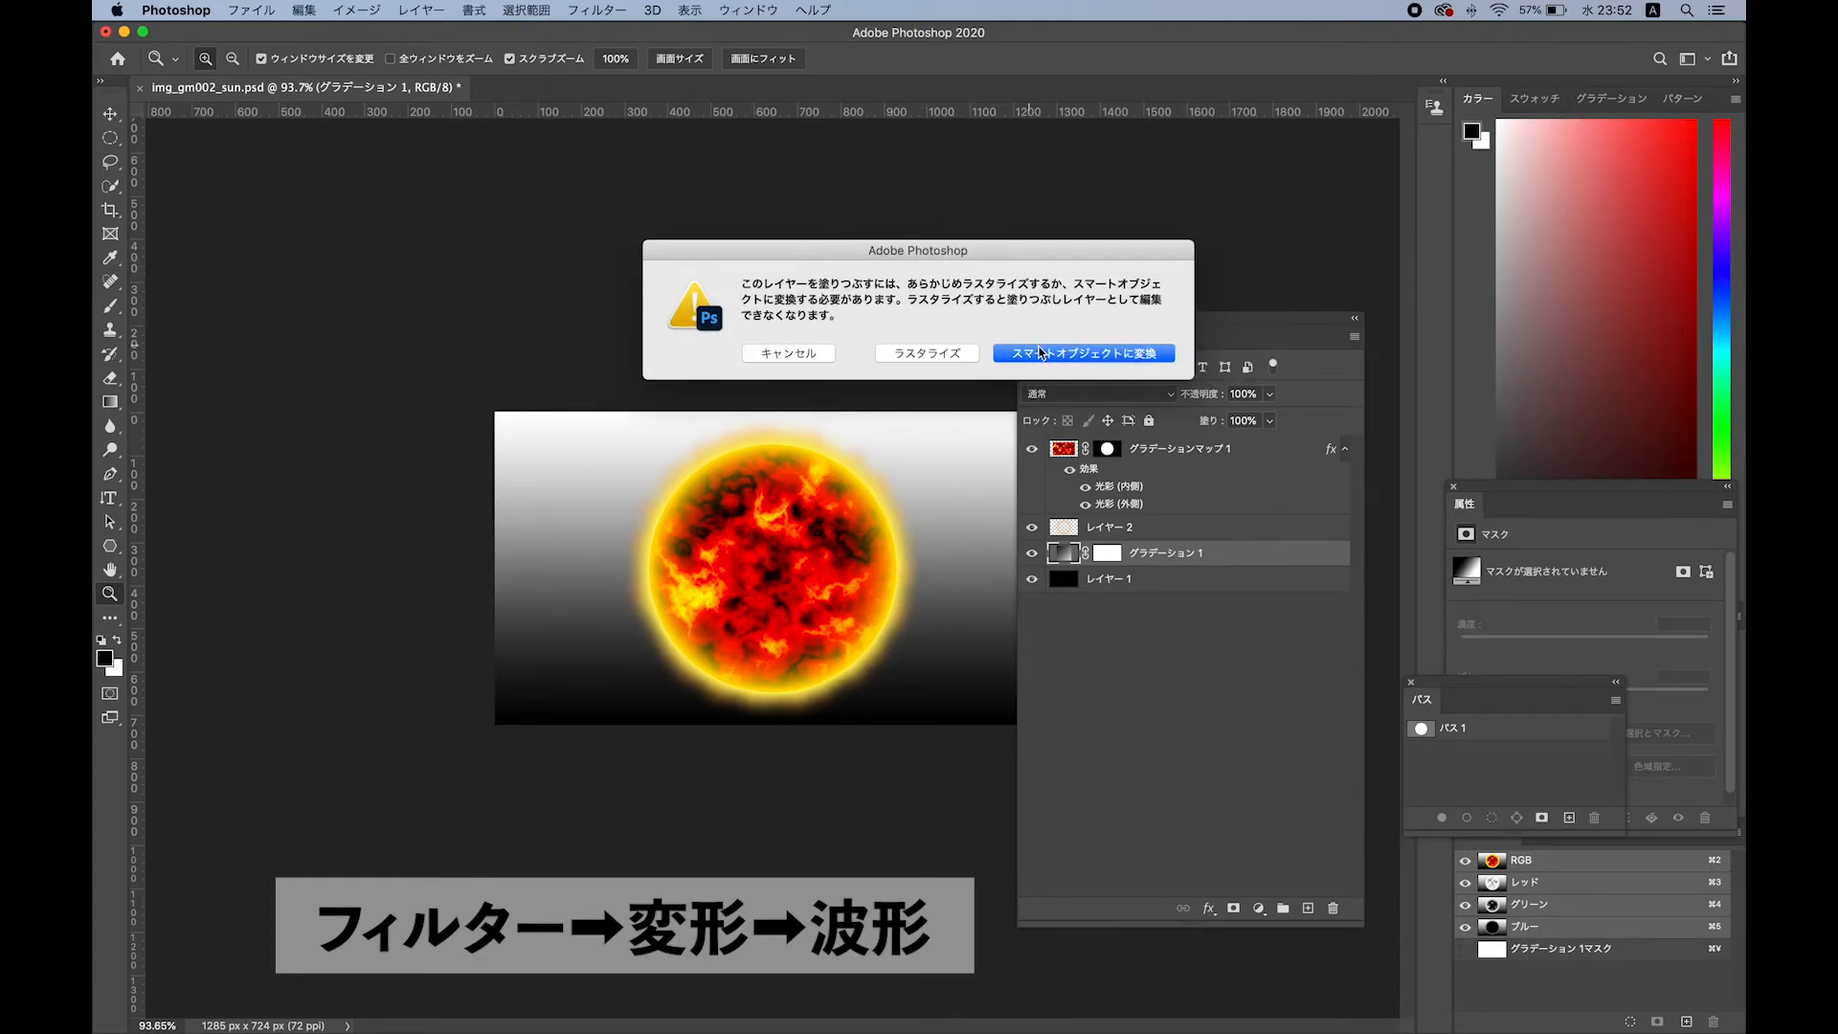
left_click(1041, 352)
left_click(1074, 281)
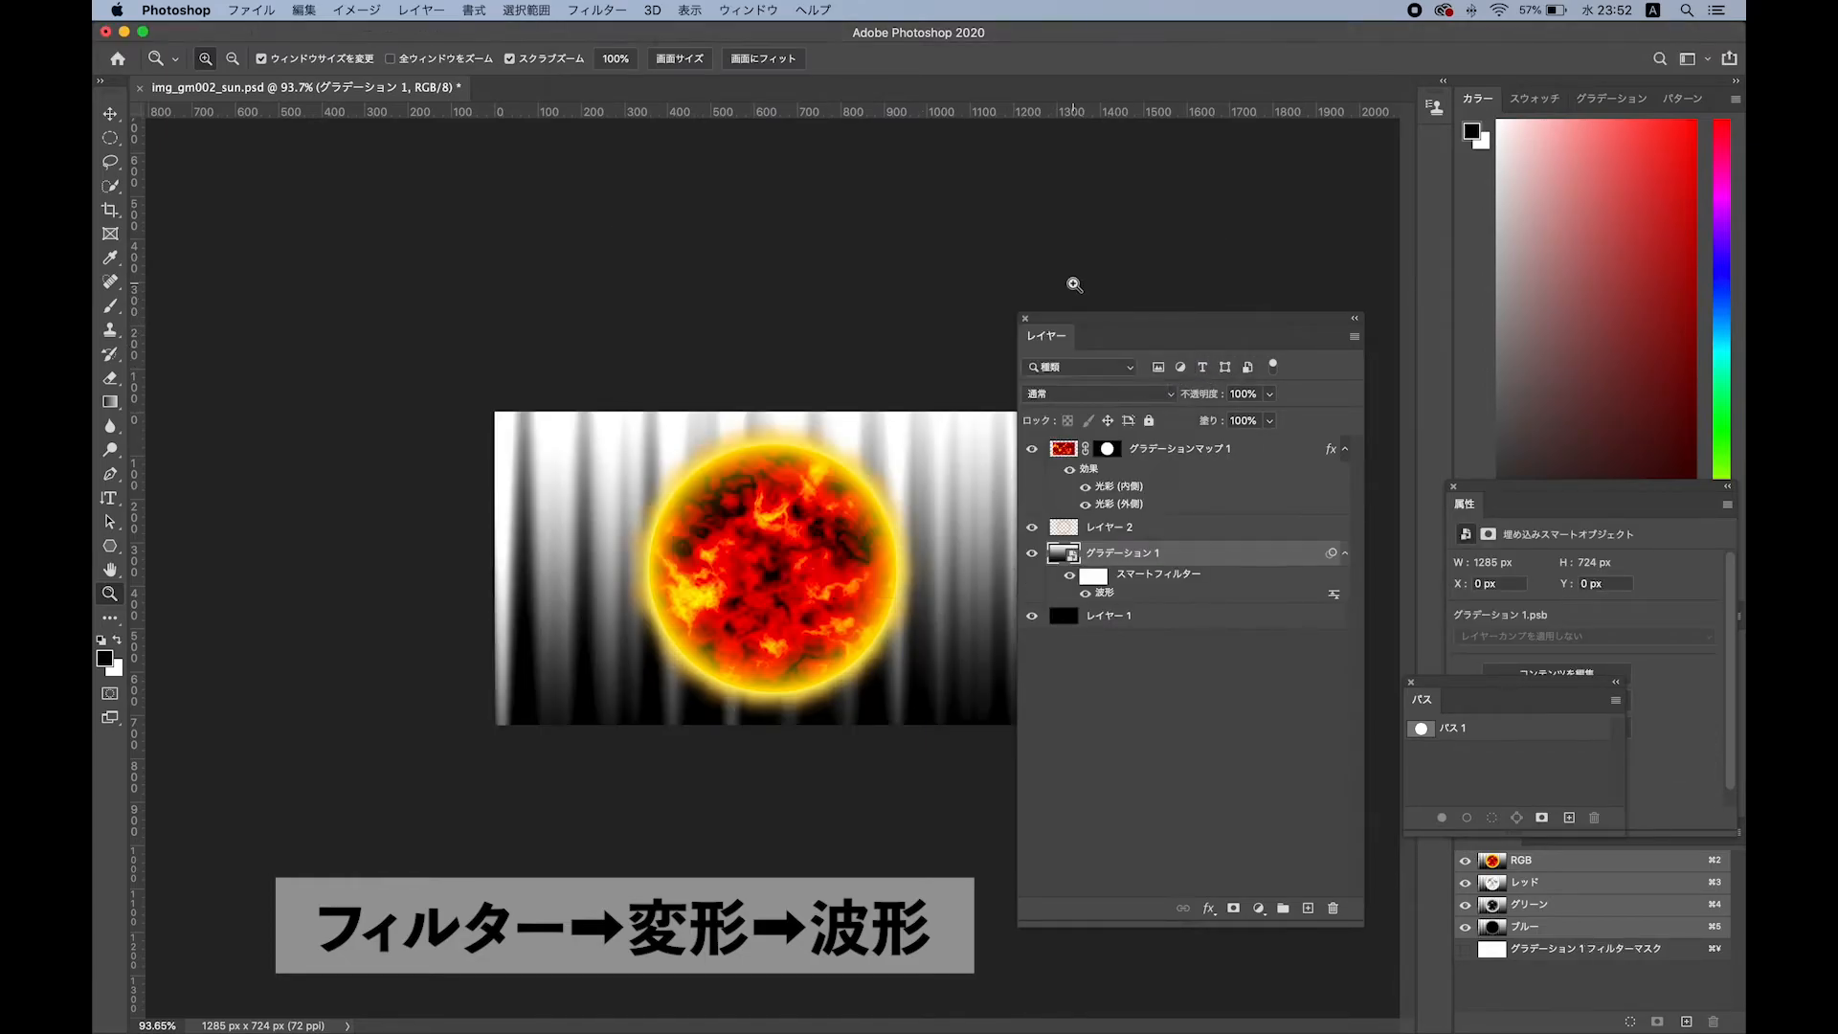
Apply the Polar Coordinates filter to the wavy gradient layer with the rectangular-to-polar option.
left_click(546, 9)
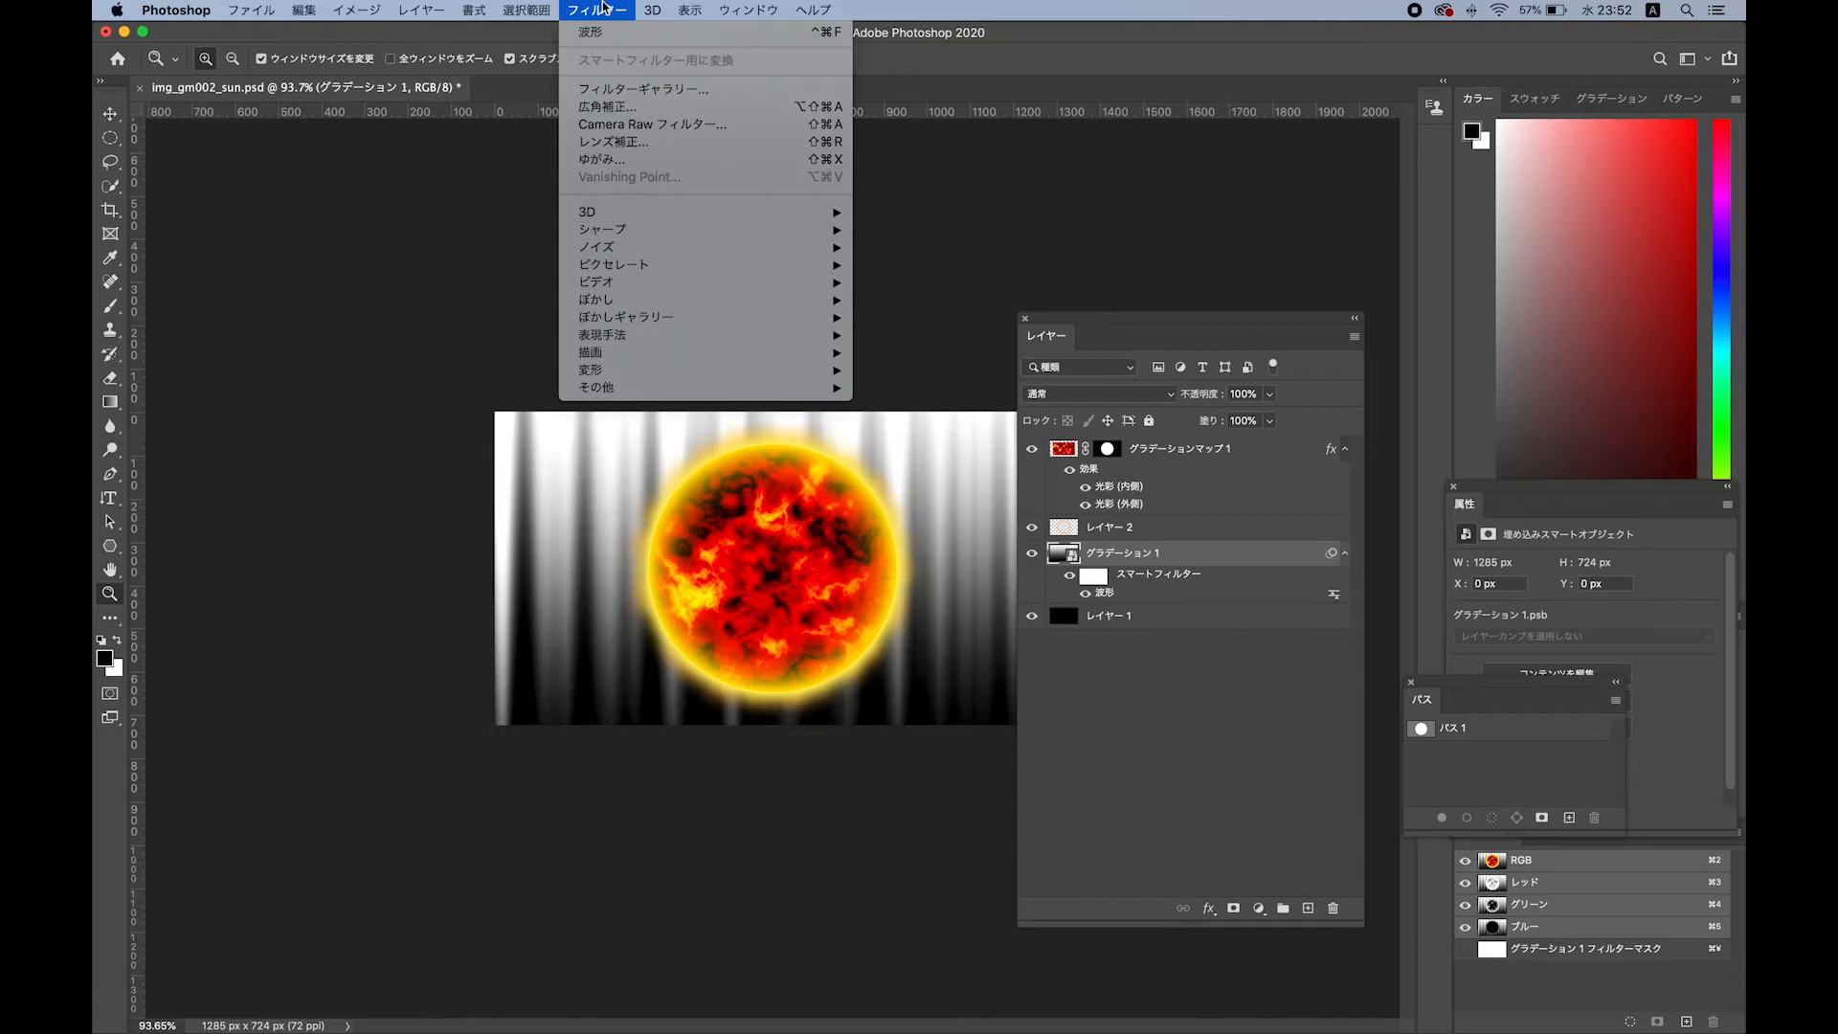
mouse_move(633, 354)
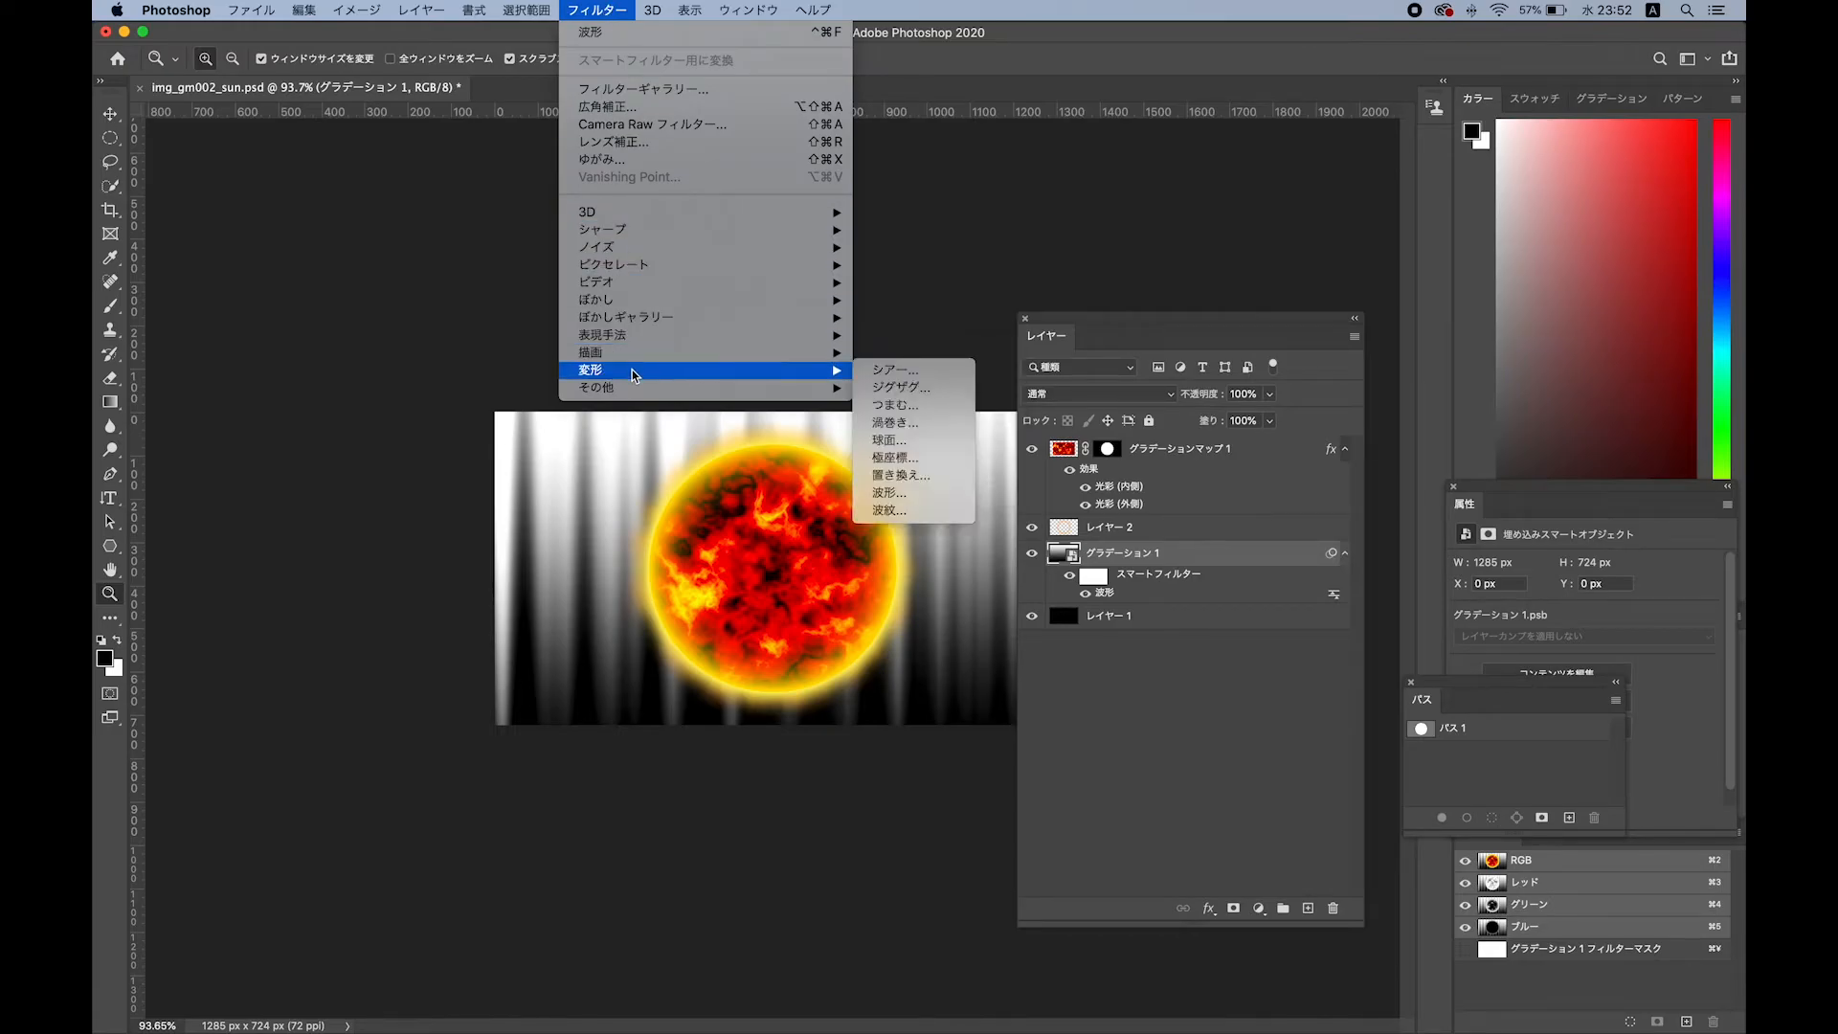
left_click(892, 458)
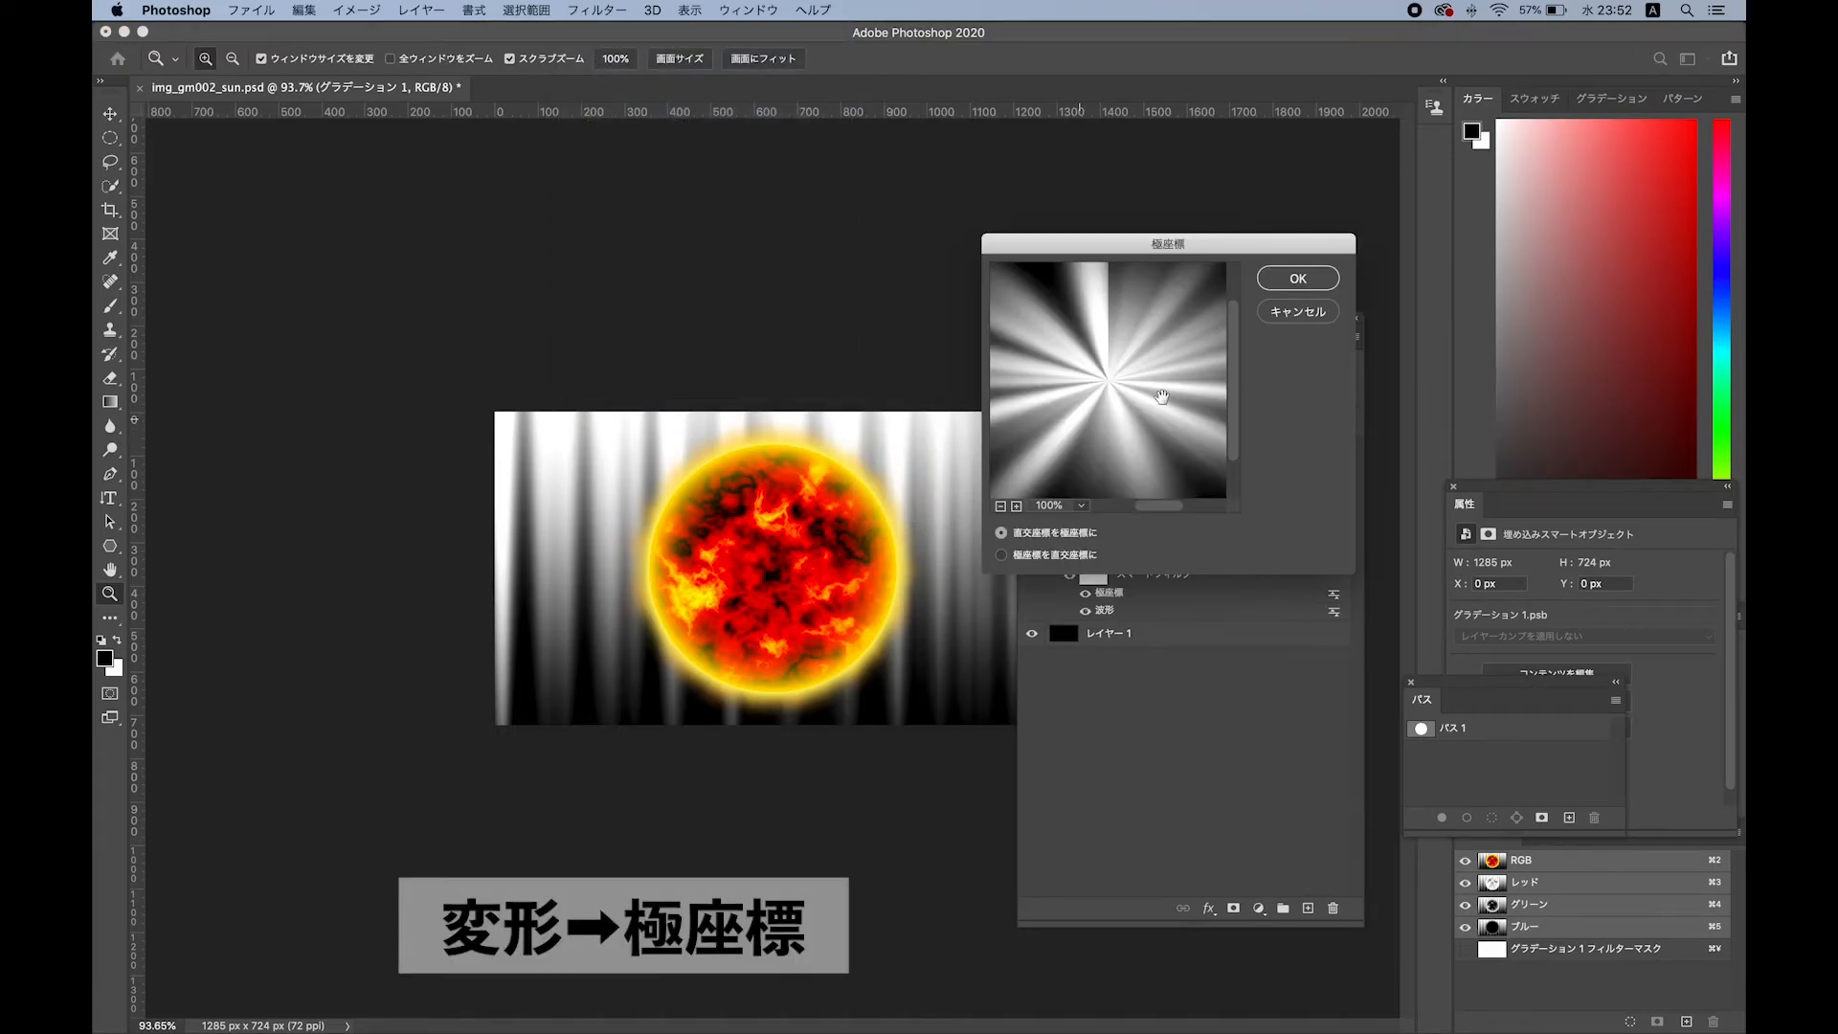
left_click(1288, 277)
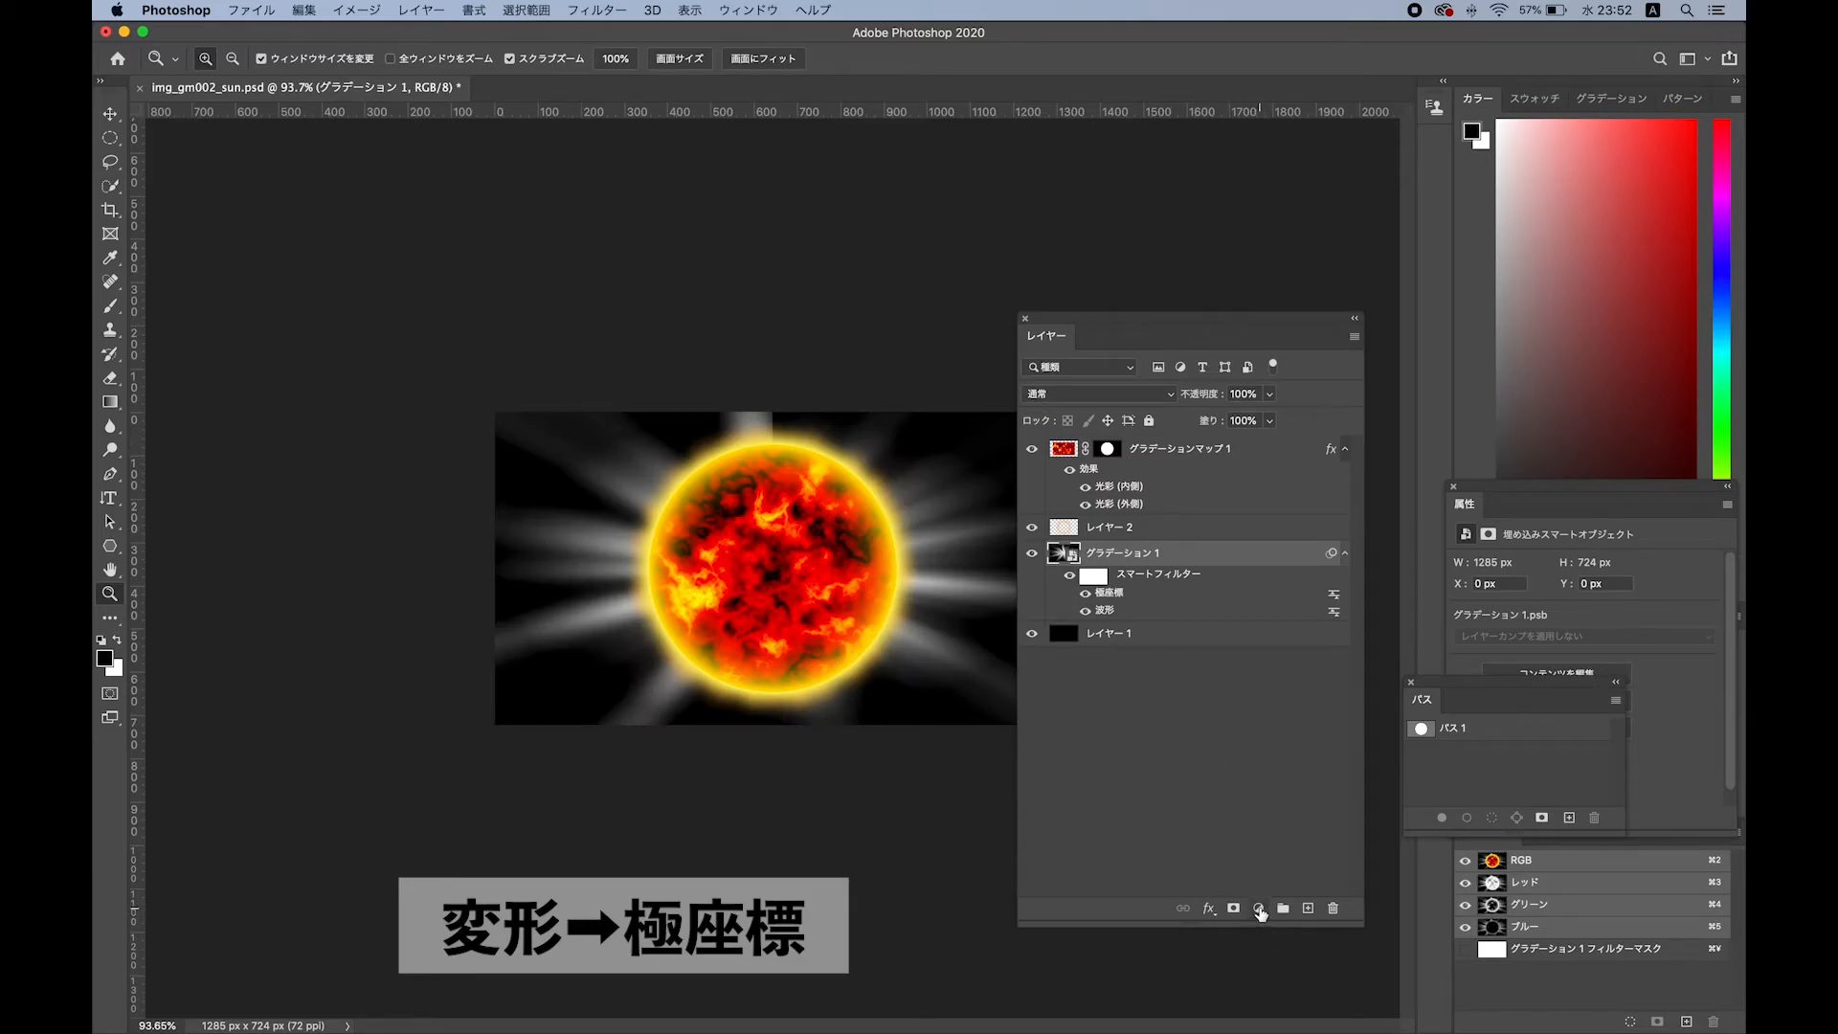
Add a yellow solid color fill layer (H 52, S 100, B 100) directly above the radial gradient rays.
left_click(1258, 910)
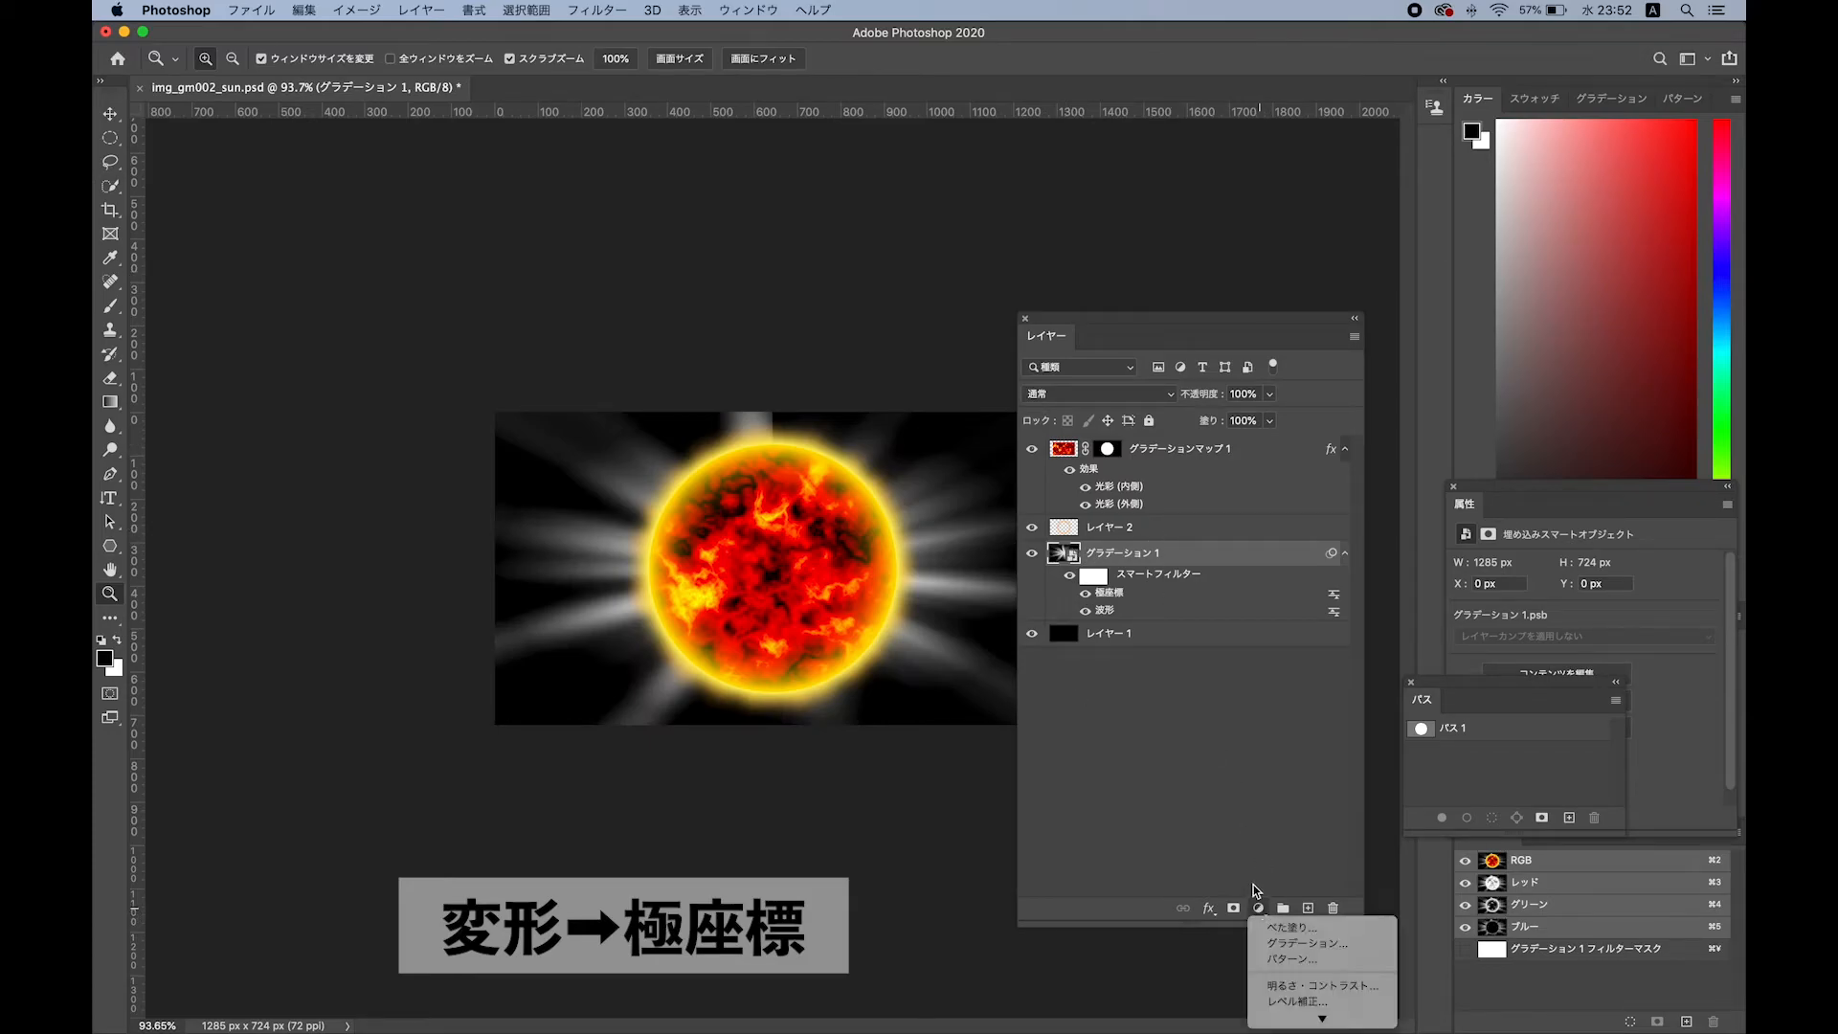
left_click(1319, 927)
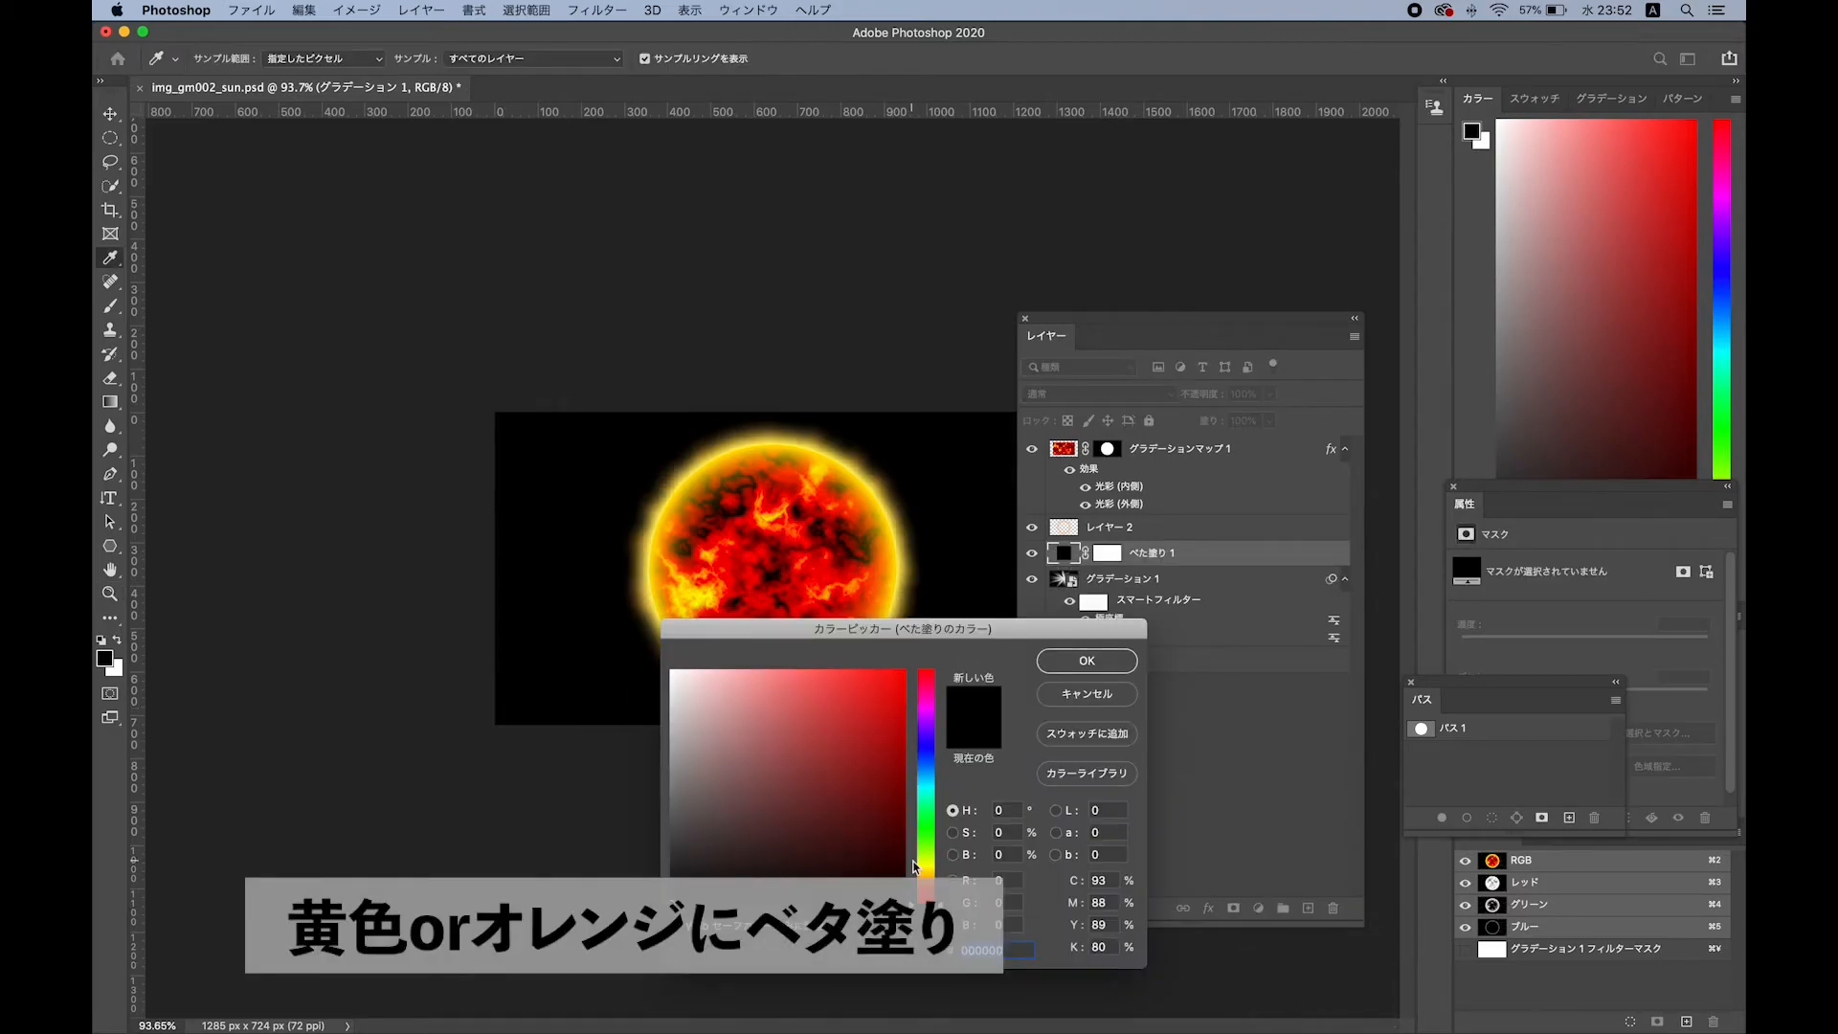
left_click(927, 873)
left_click_drag(890, 684, 930, 652)
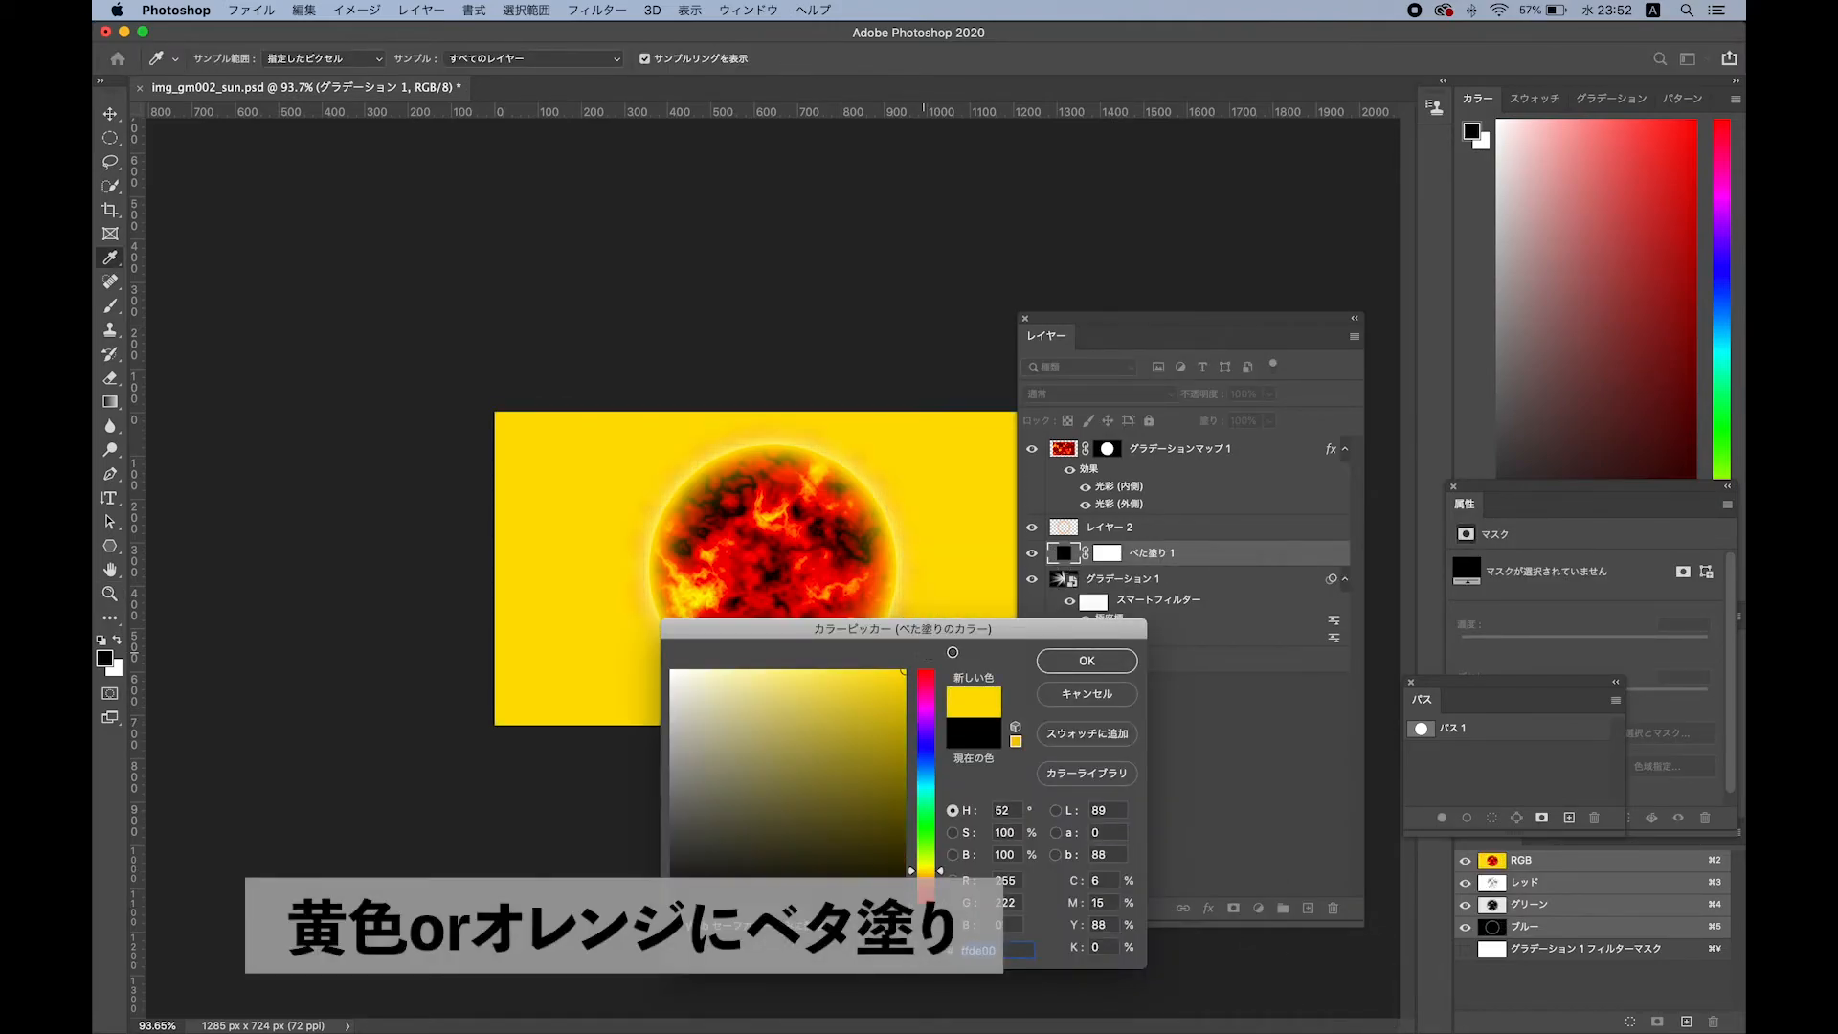
left_click(1084, 661)
Set the yellow fill layer's blend mode to Overlay, leaving its opacity at 100%.
left_click(1094, 393)
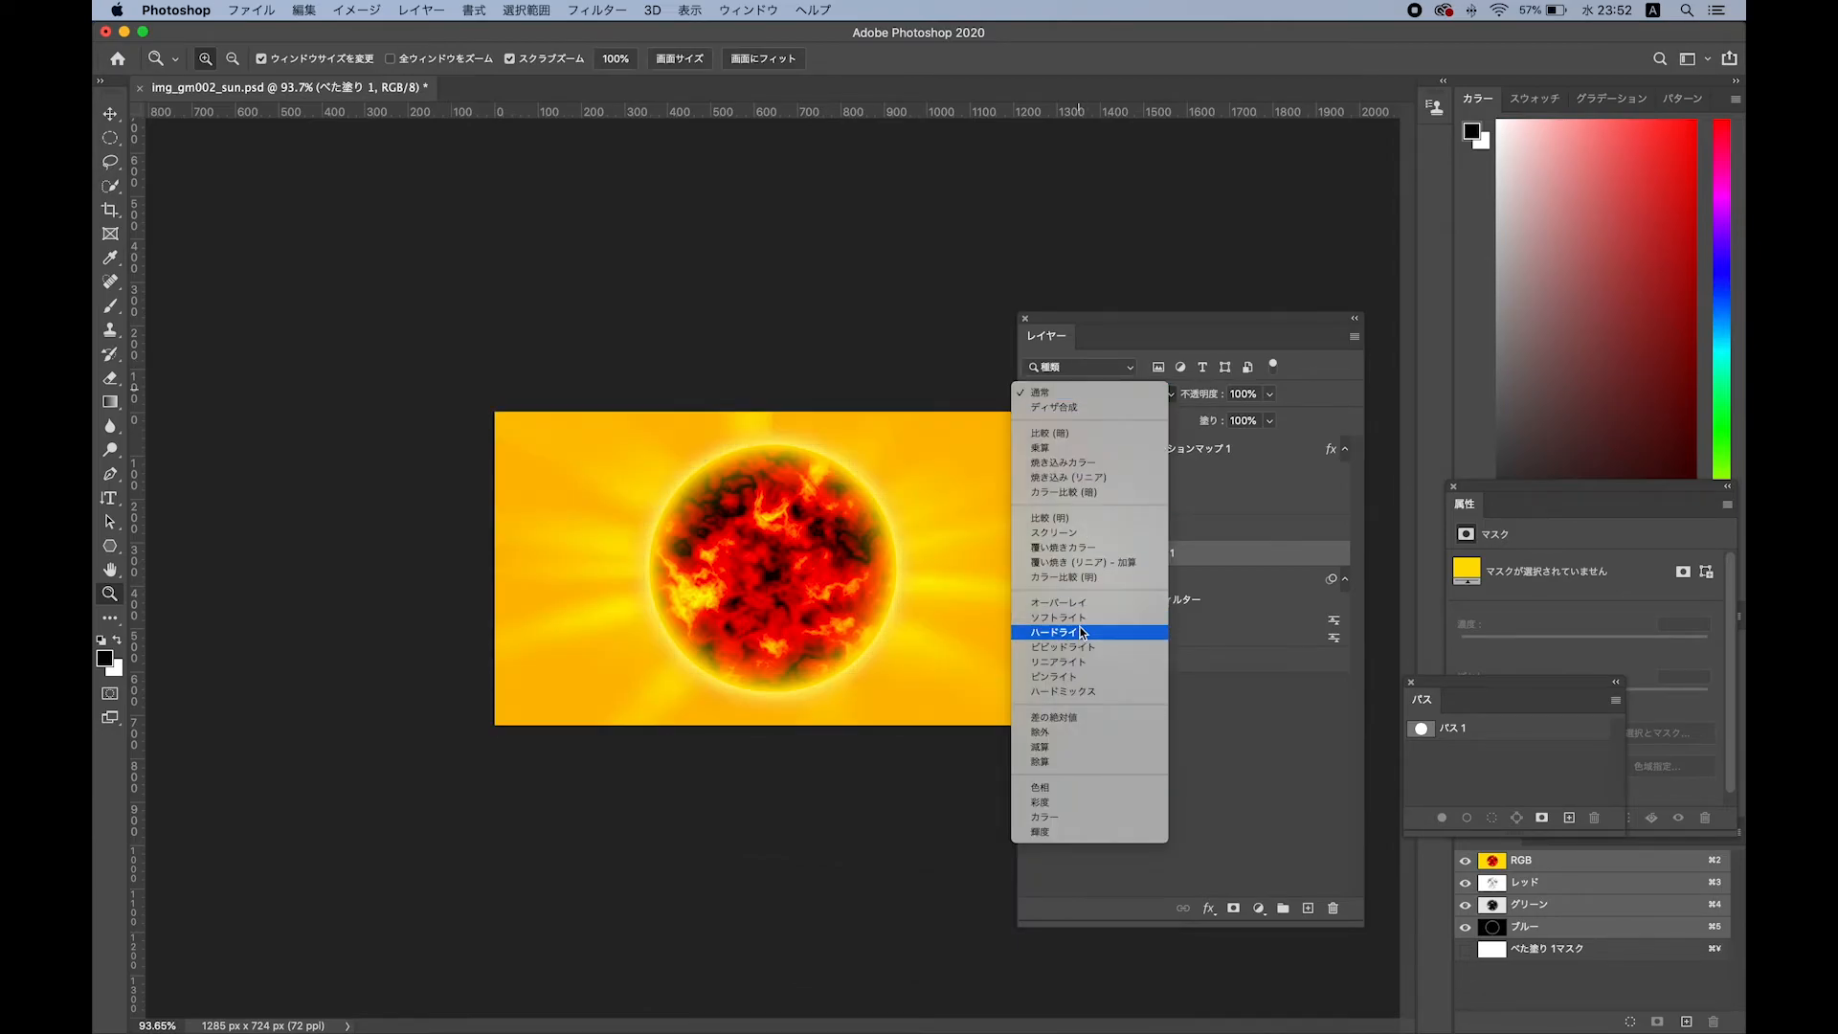
left_click(1075, 603)
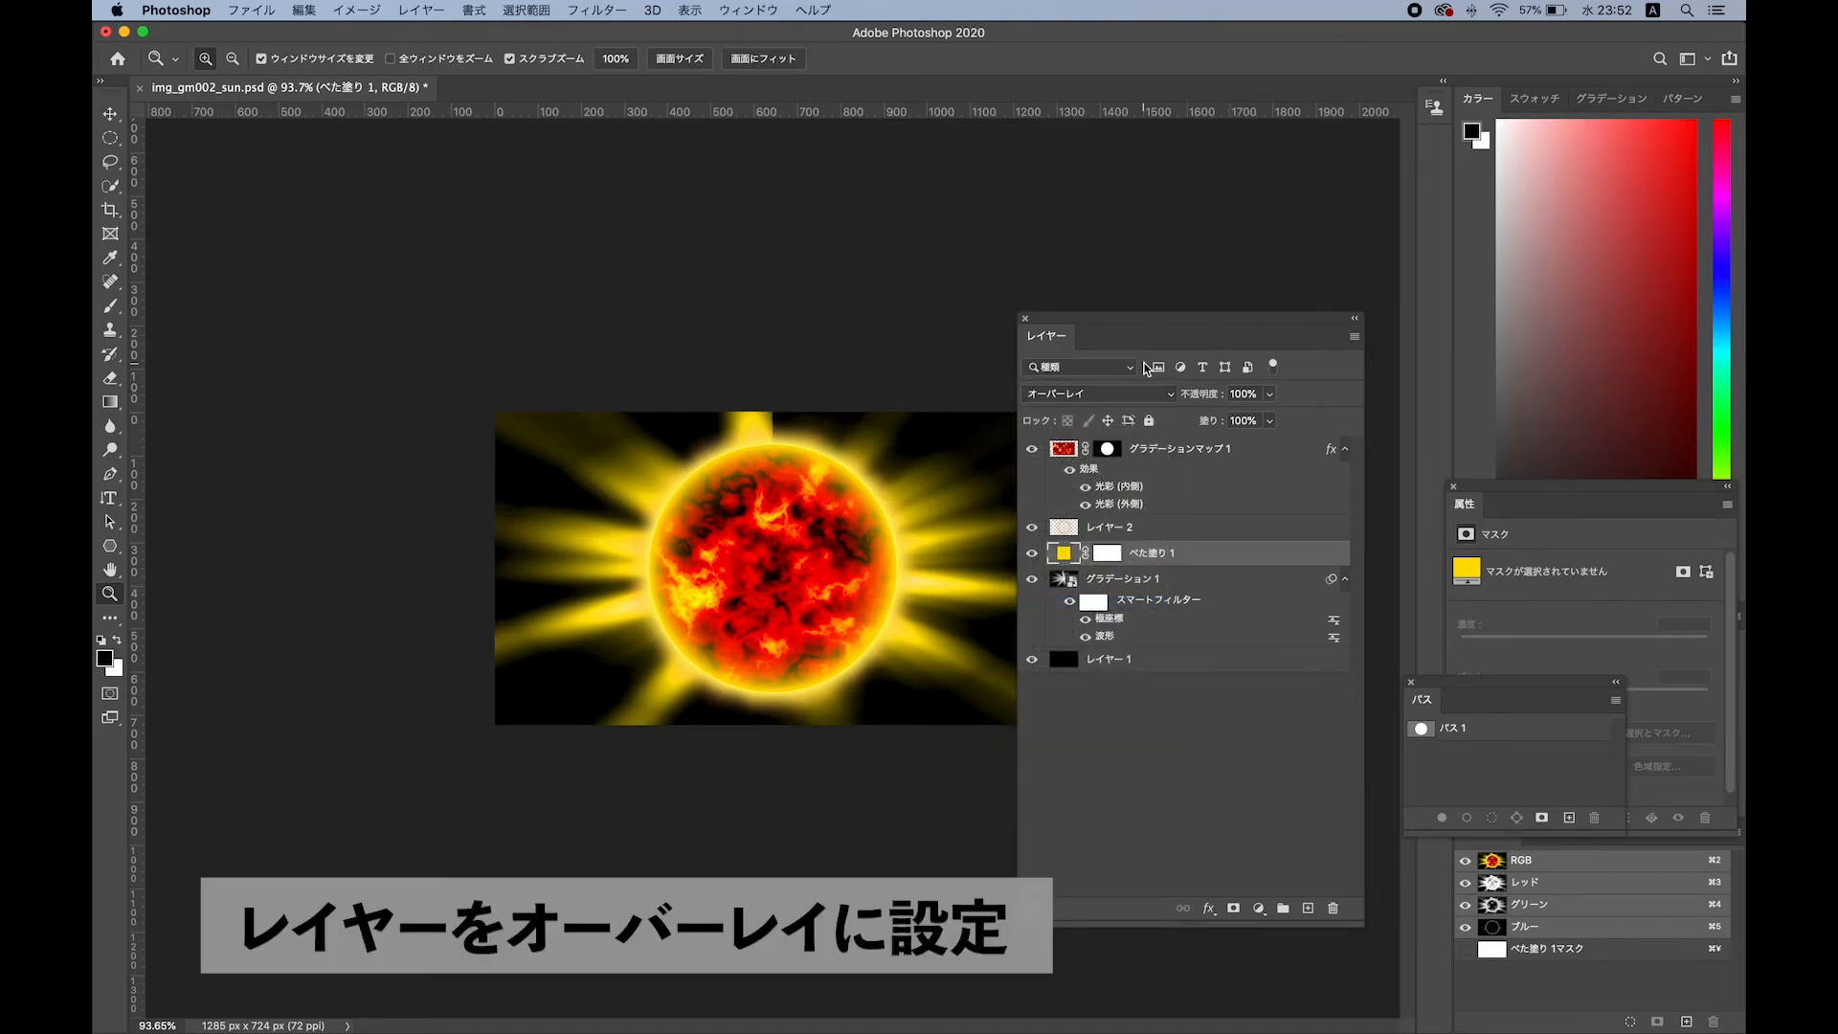
left_click(1269, 394)
mouse_move(1270, 415)
left_mouse_down()
mouse_move(1239, 417)
mouse_move(1273, 417)
left_mouse_up()
Select the gradient ray layer and make a circular selection centred on the sun, slightly larger than its glow.
left_click(1125, 580)
left_click(1124, 580)
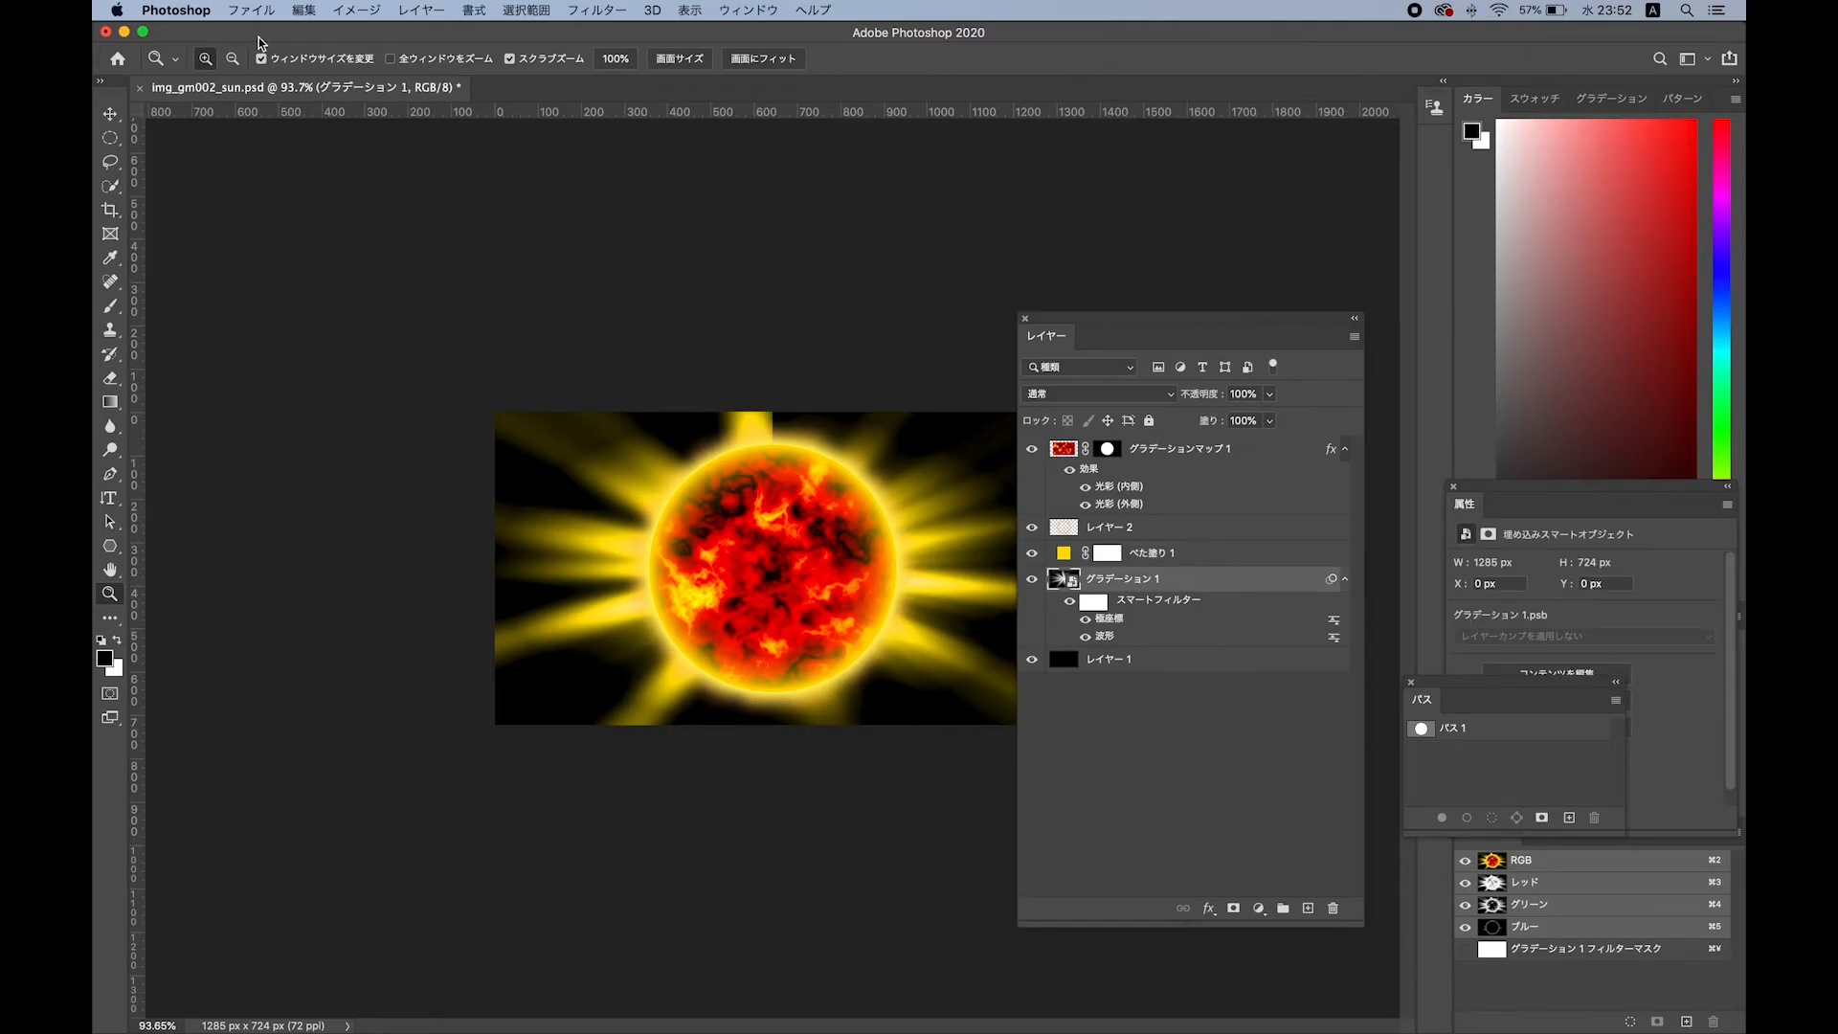
left_click(111, 138)
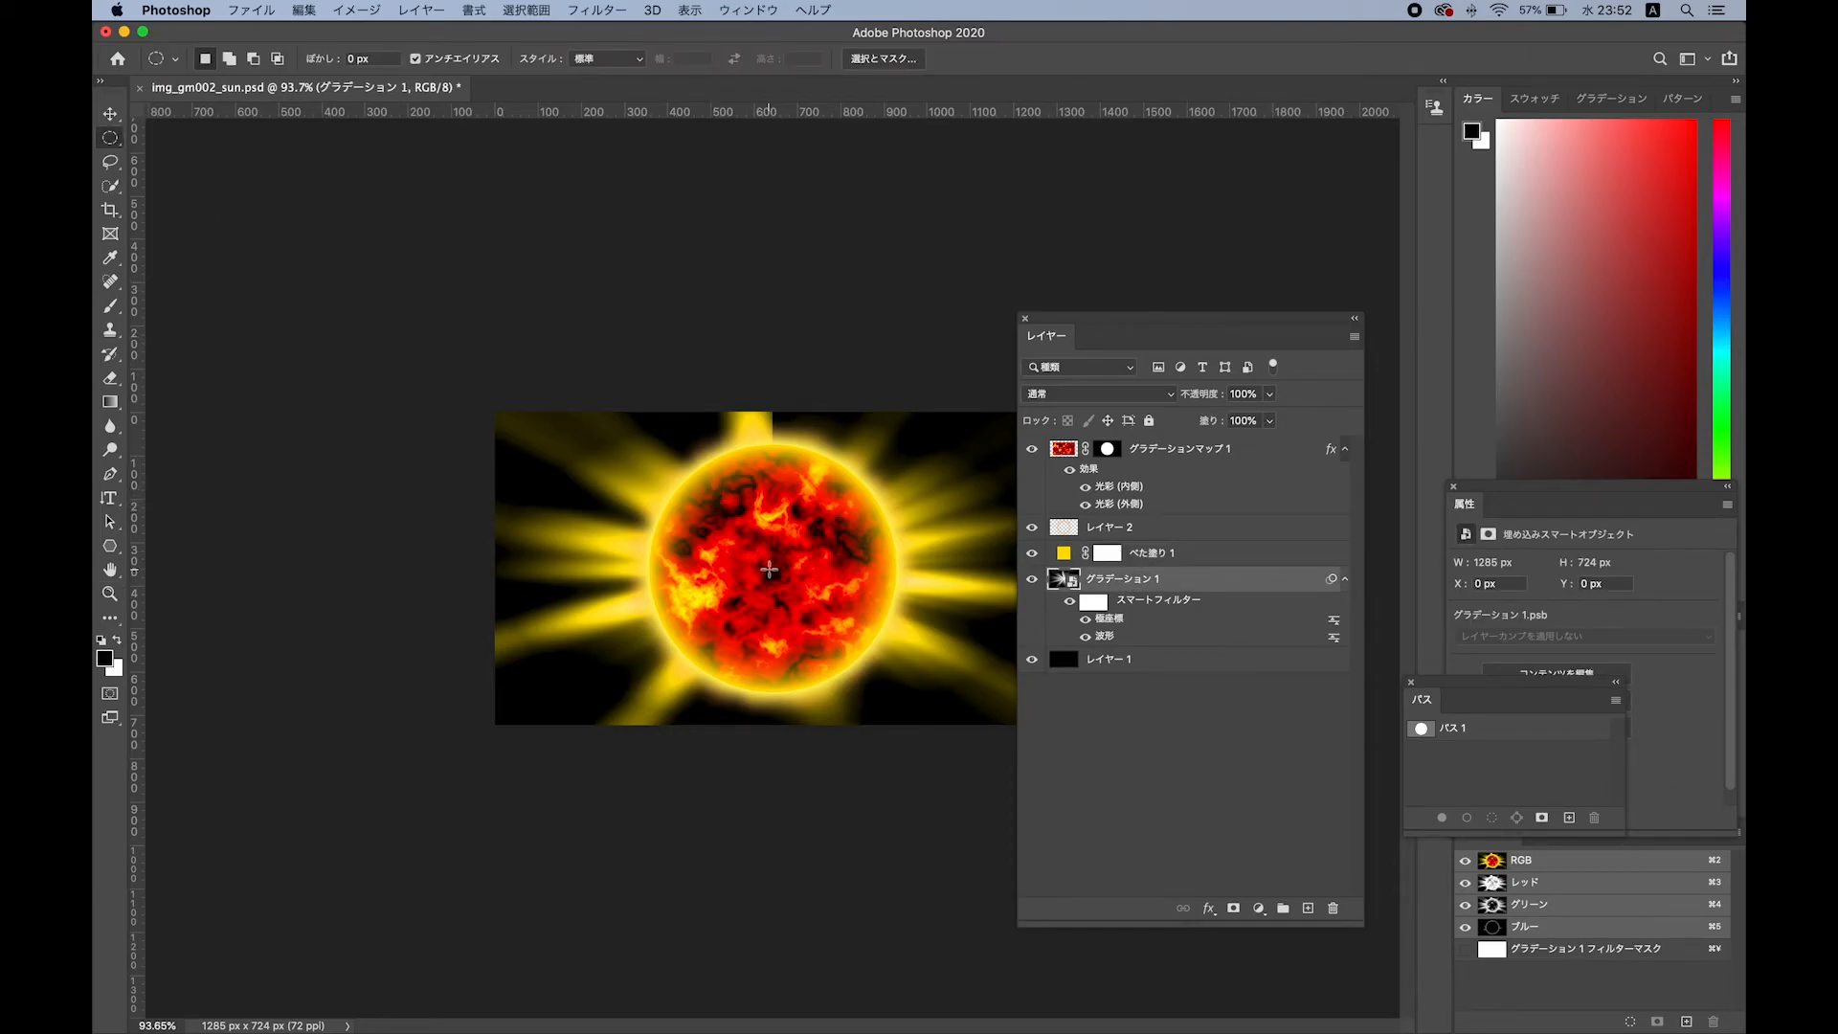
left_click_drag(777, 563, 937, 737)
key("super+z")
left_click_drag(772, 563, 918, 727)
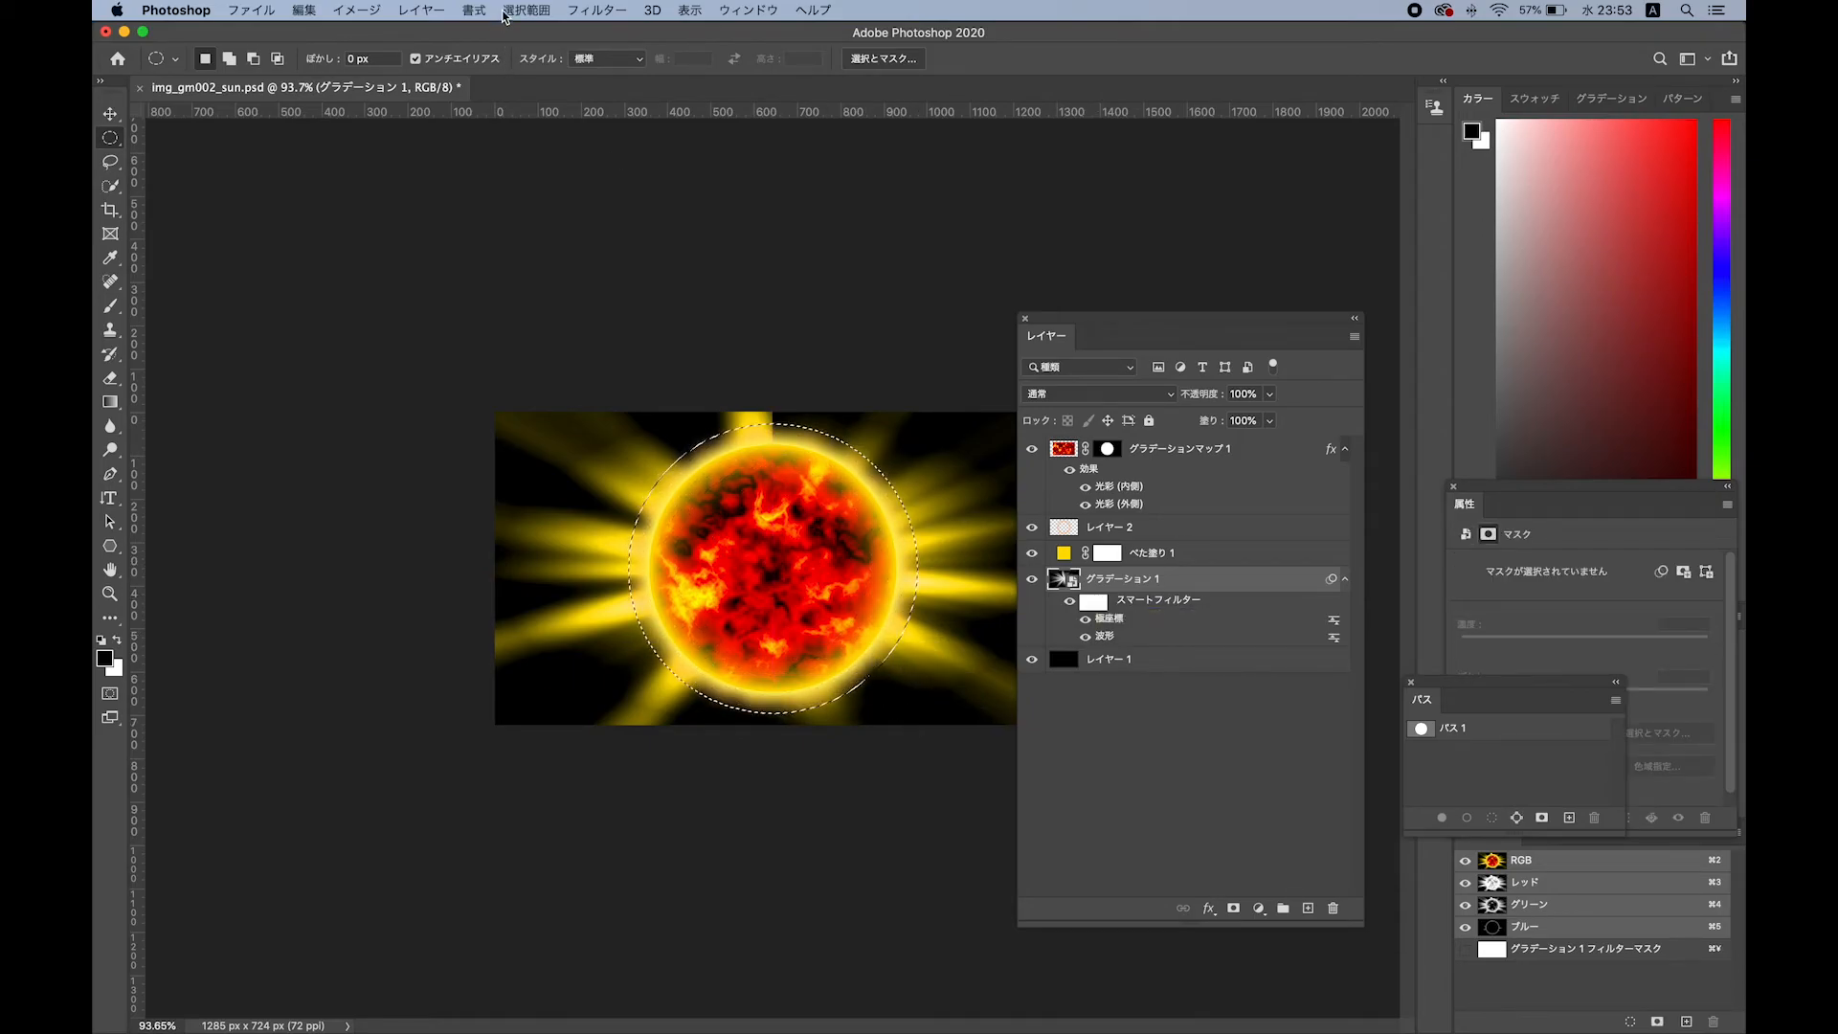
Feather the circular selection and turn it into a layer mask on the gradient ray layer.
left_click(526, 10)
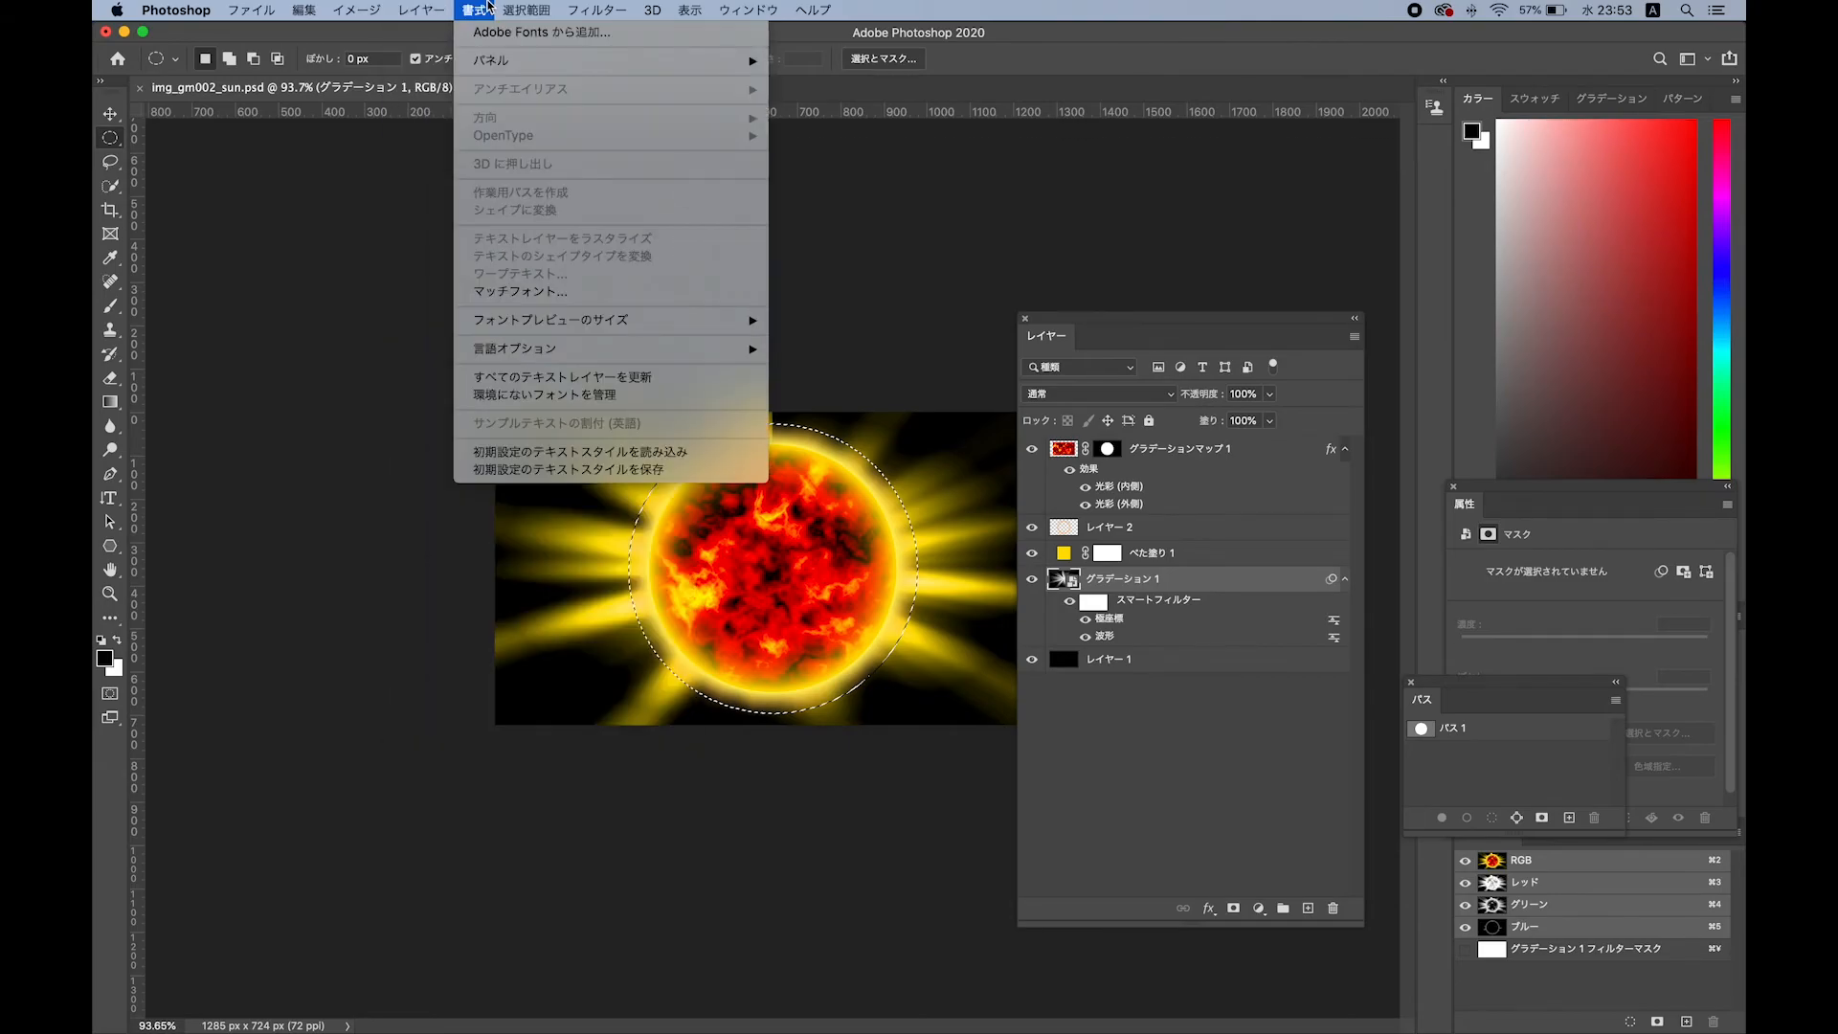
mouse_move(568, 277)
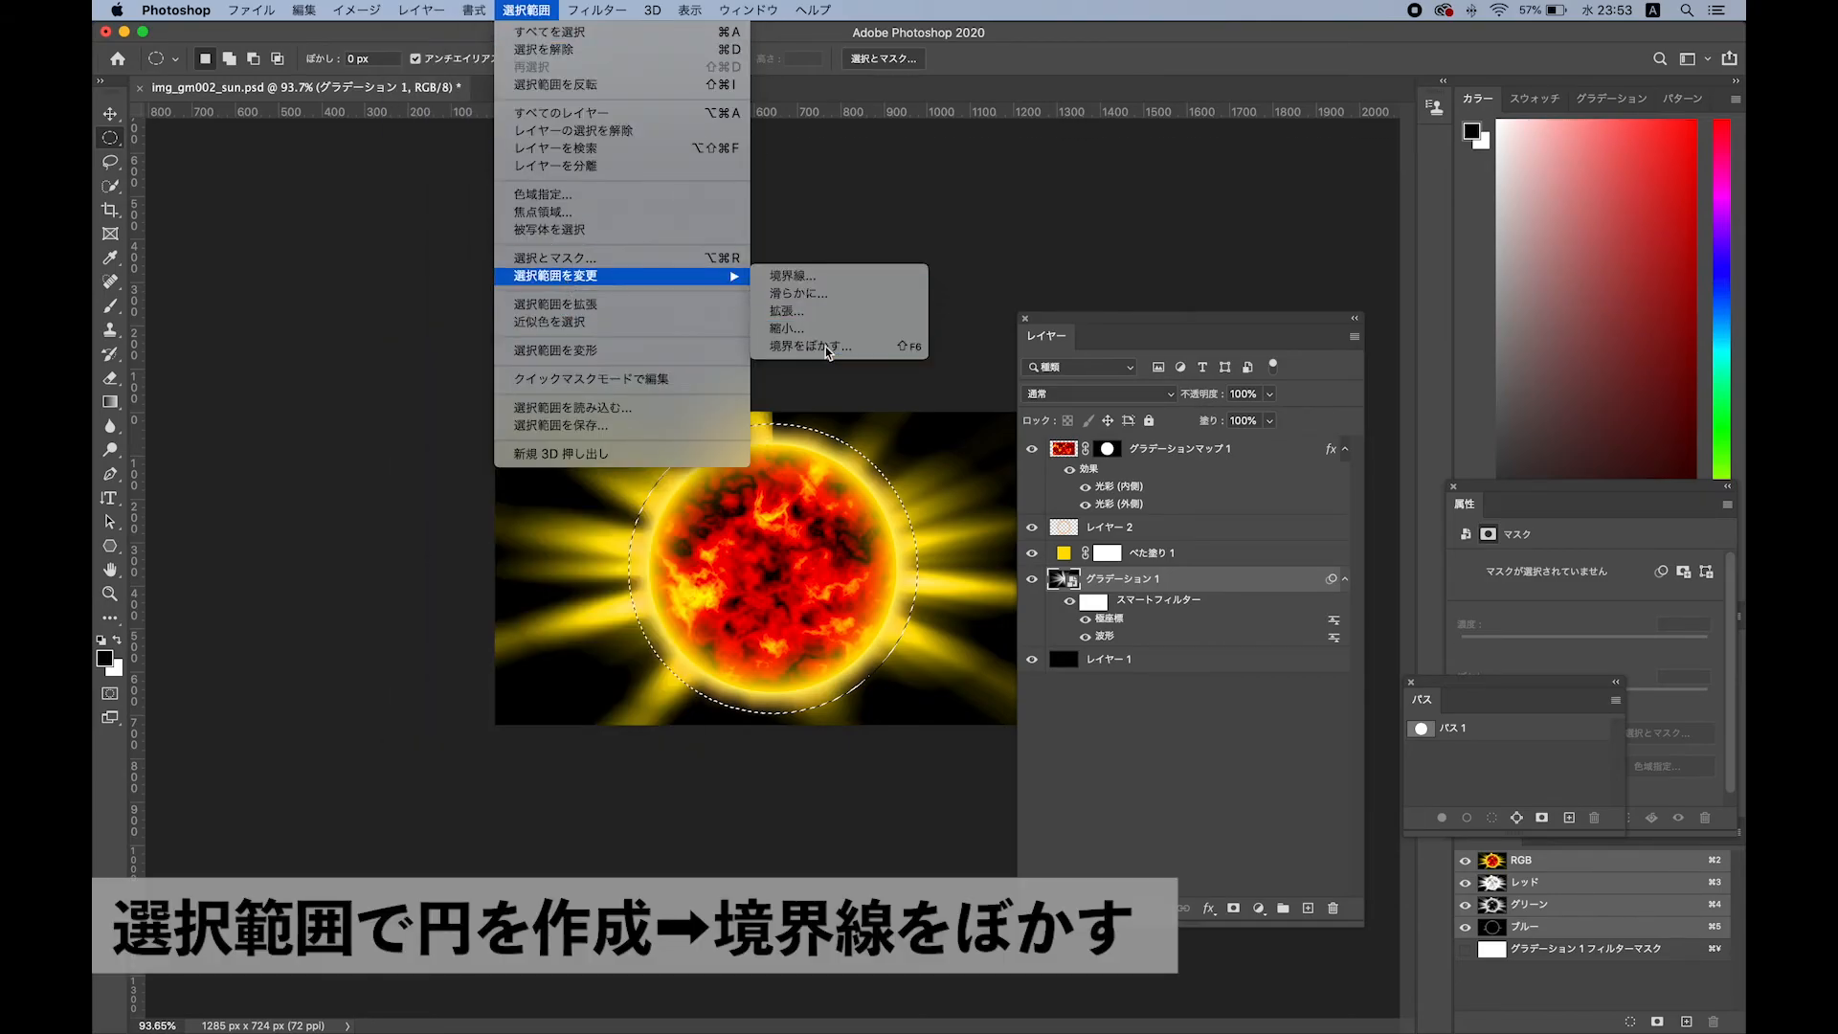
left_click(828, 347)
left_click(1011, 512)
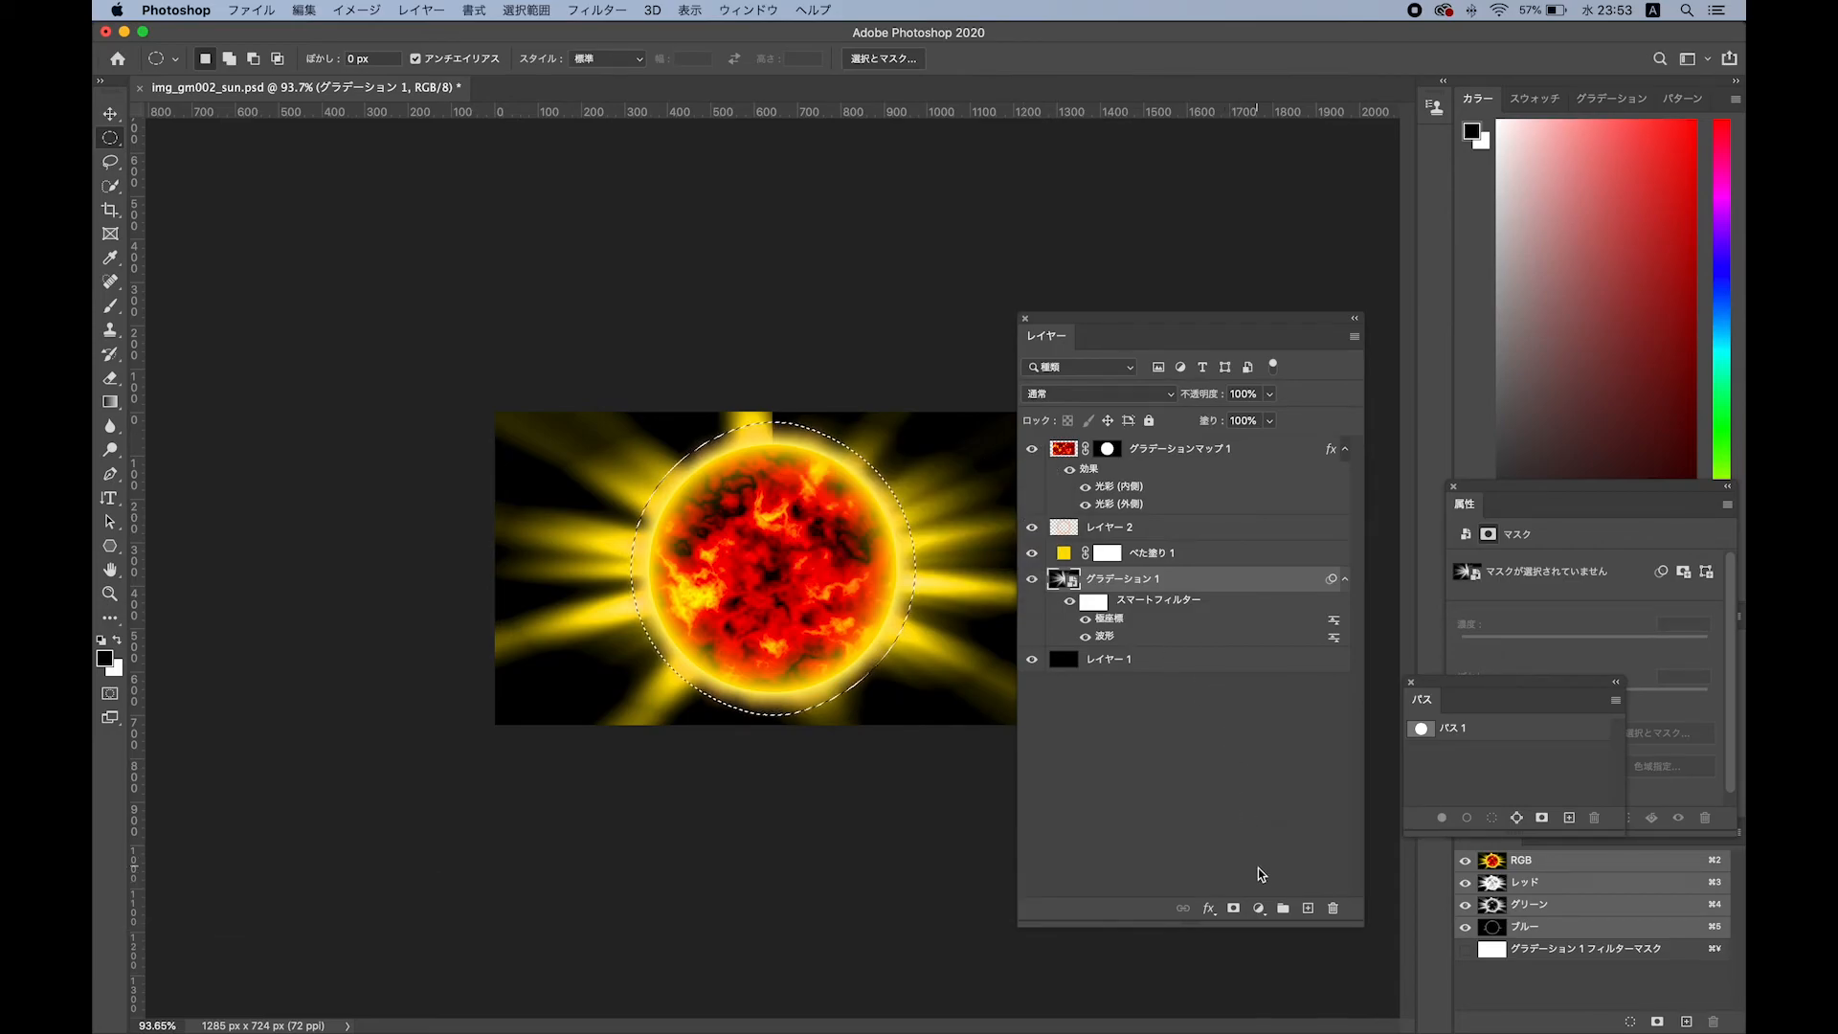
left_click(1233, 907)
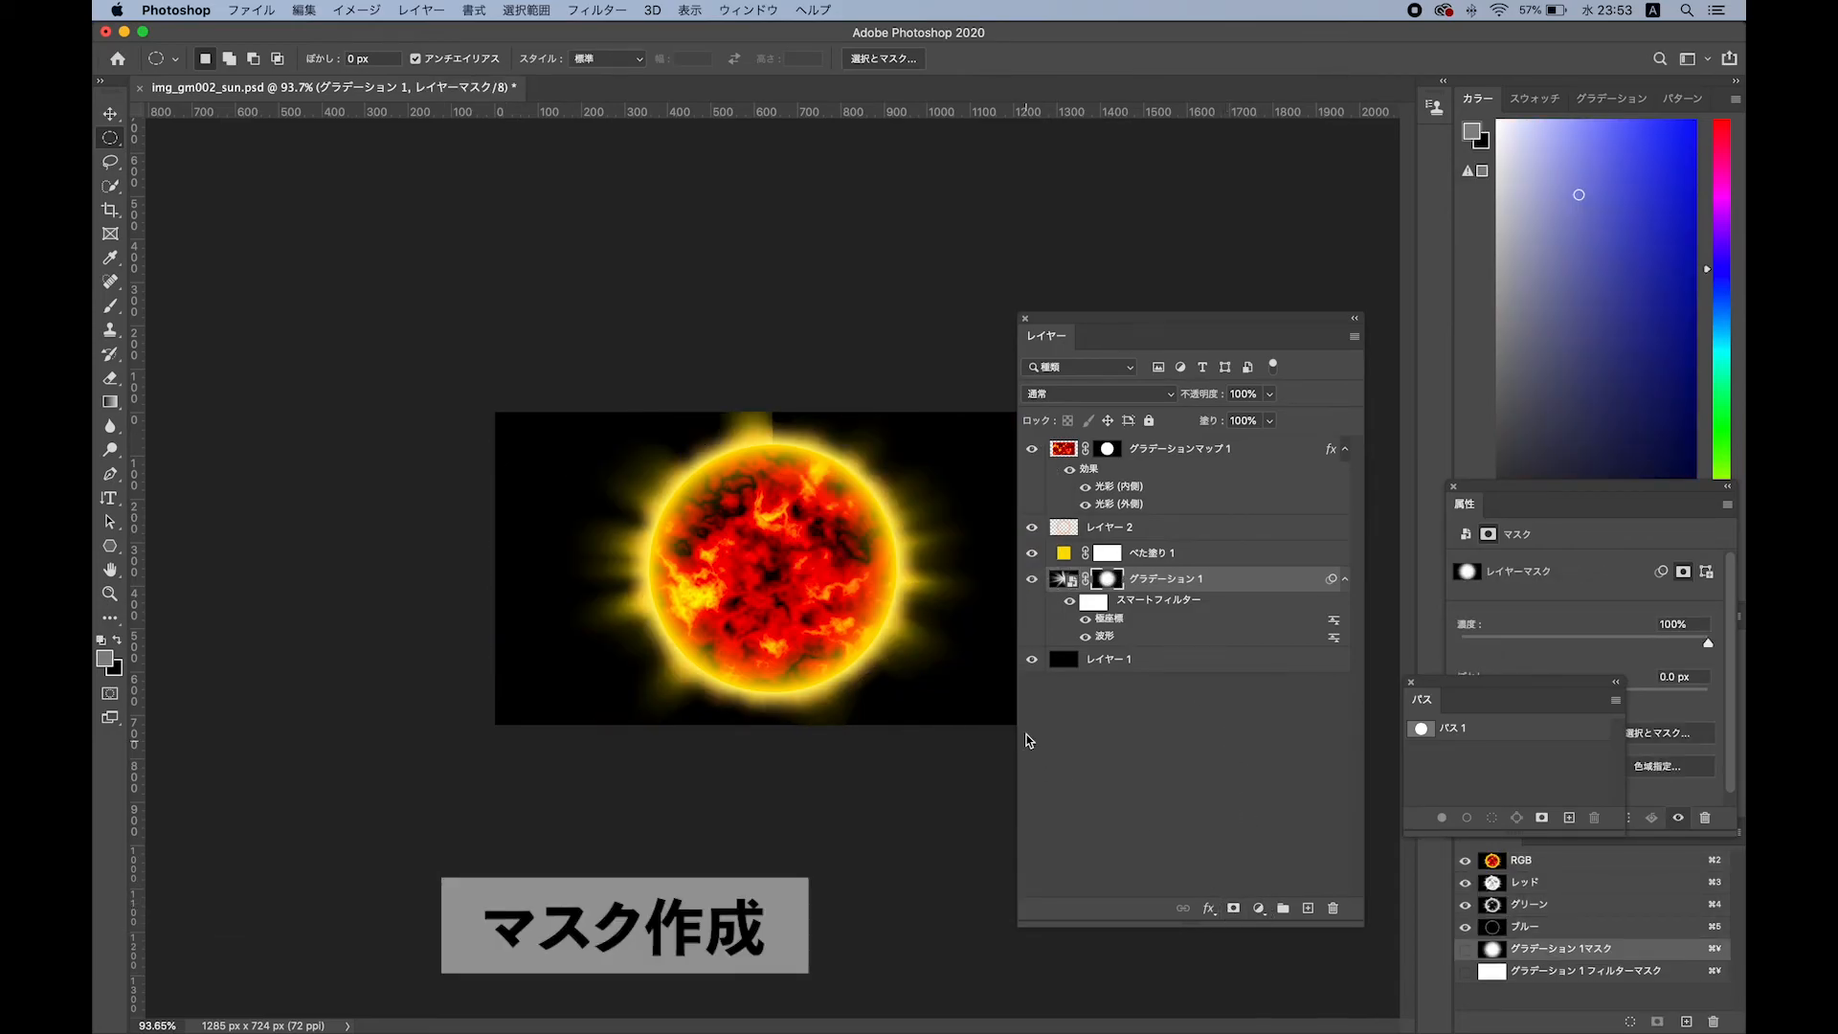
Make the gradient ray layer's image, instead of its mask, the target for filters.
left_click(1064, 579)
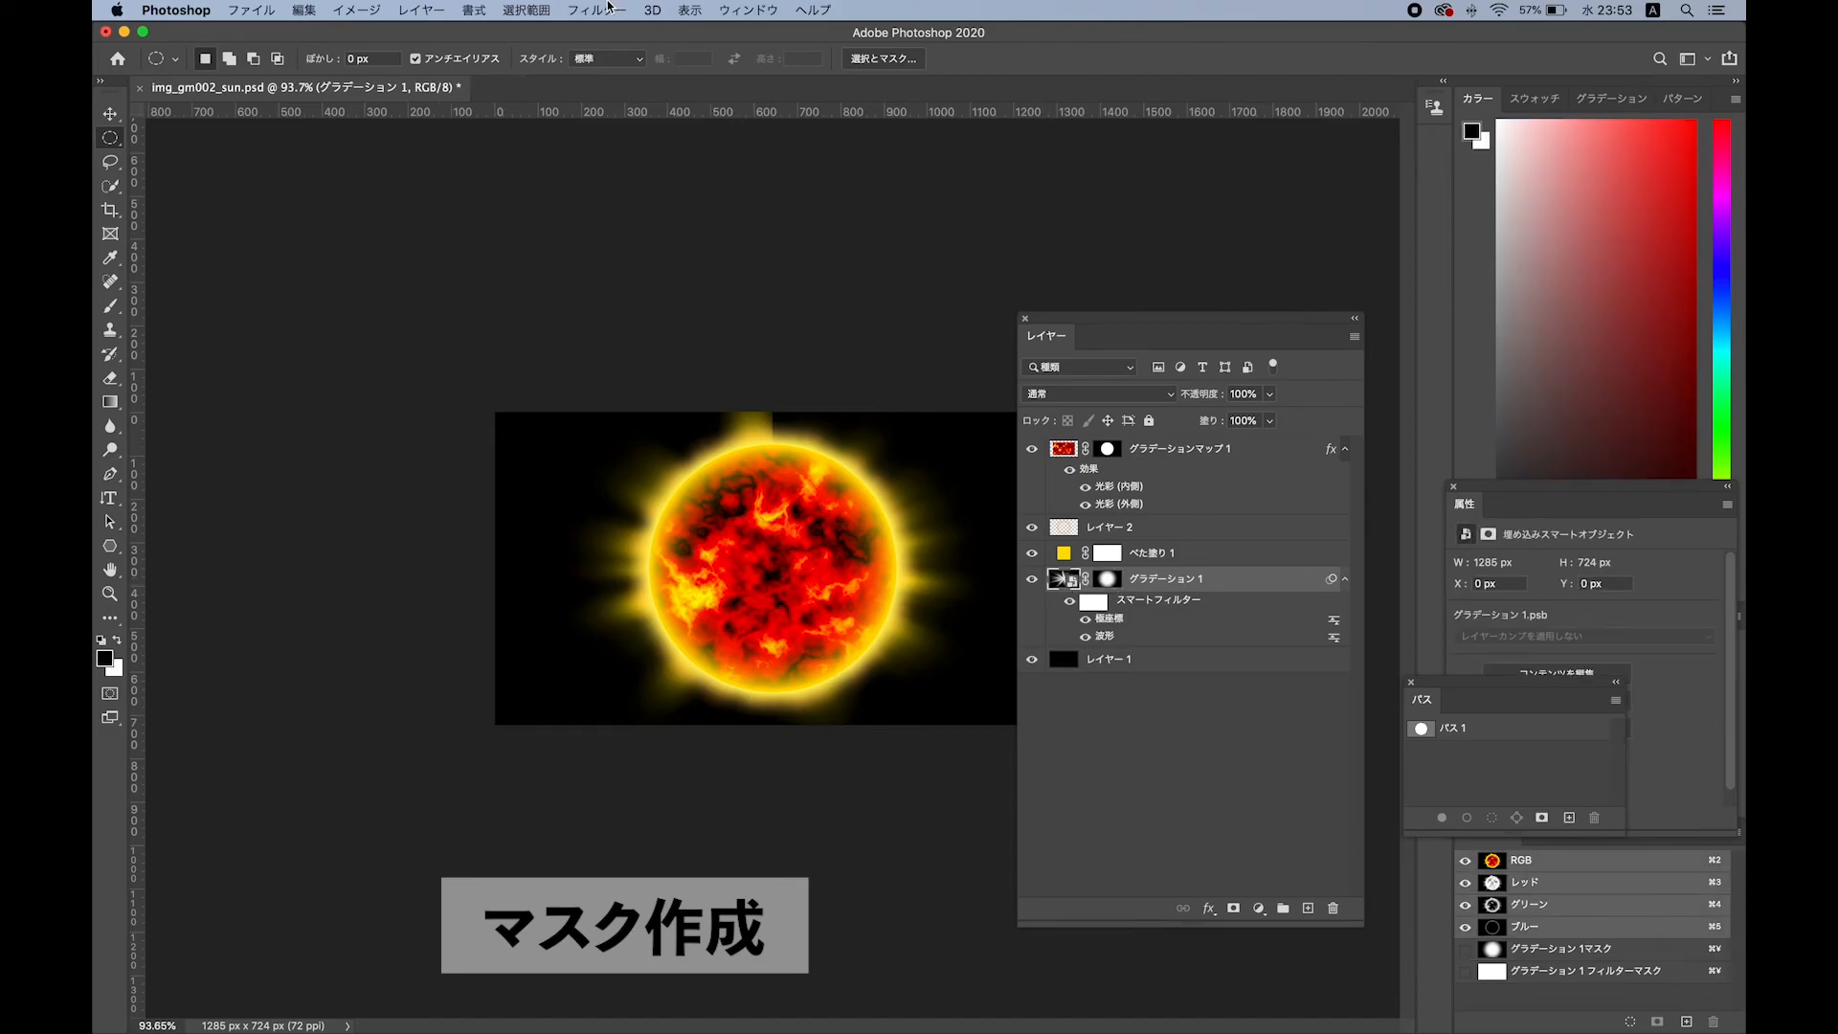
left_click(608, 9)
mouse_move(670, 299)
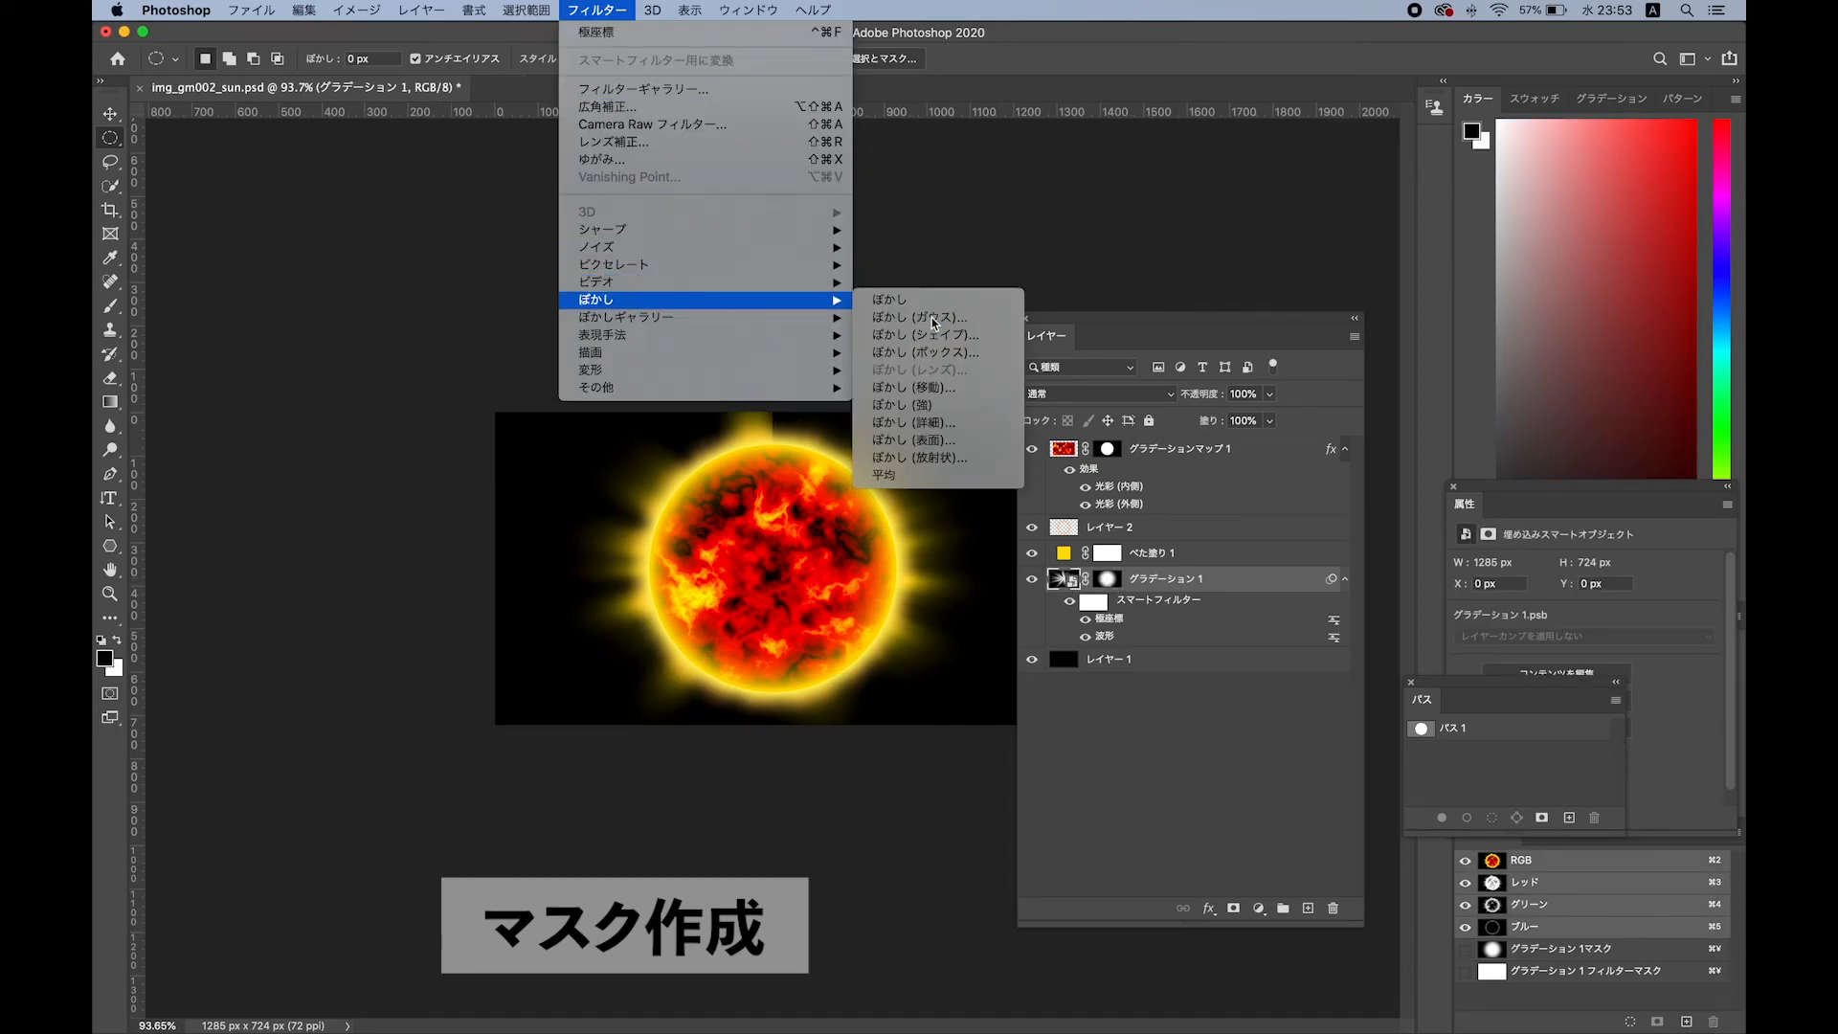
left_click(933, 323)
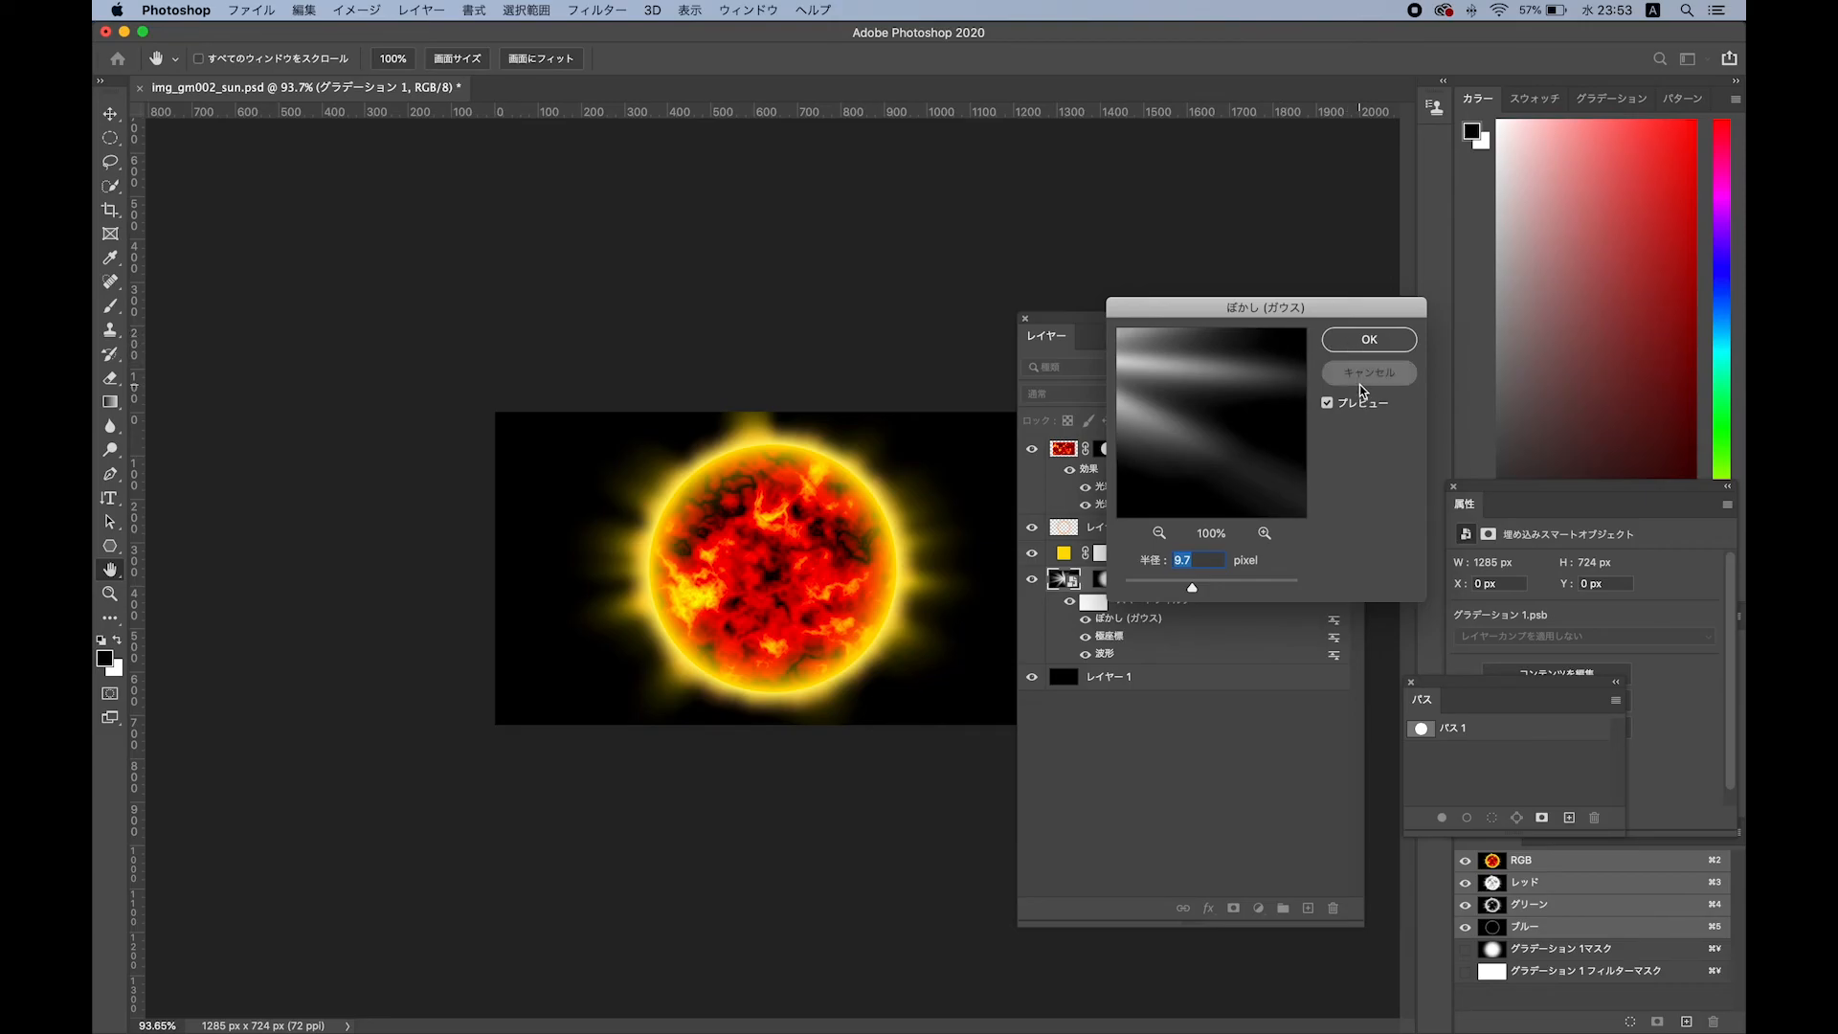
left_click(1351, 371)
Try a second Radial Blur on the gradient ray layer with amount 60, Spin method and standard quality, and undo it.
left_click(598, 10)
mouse_move(617, 306)
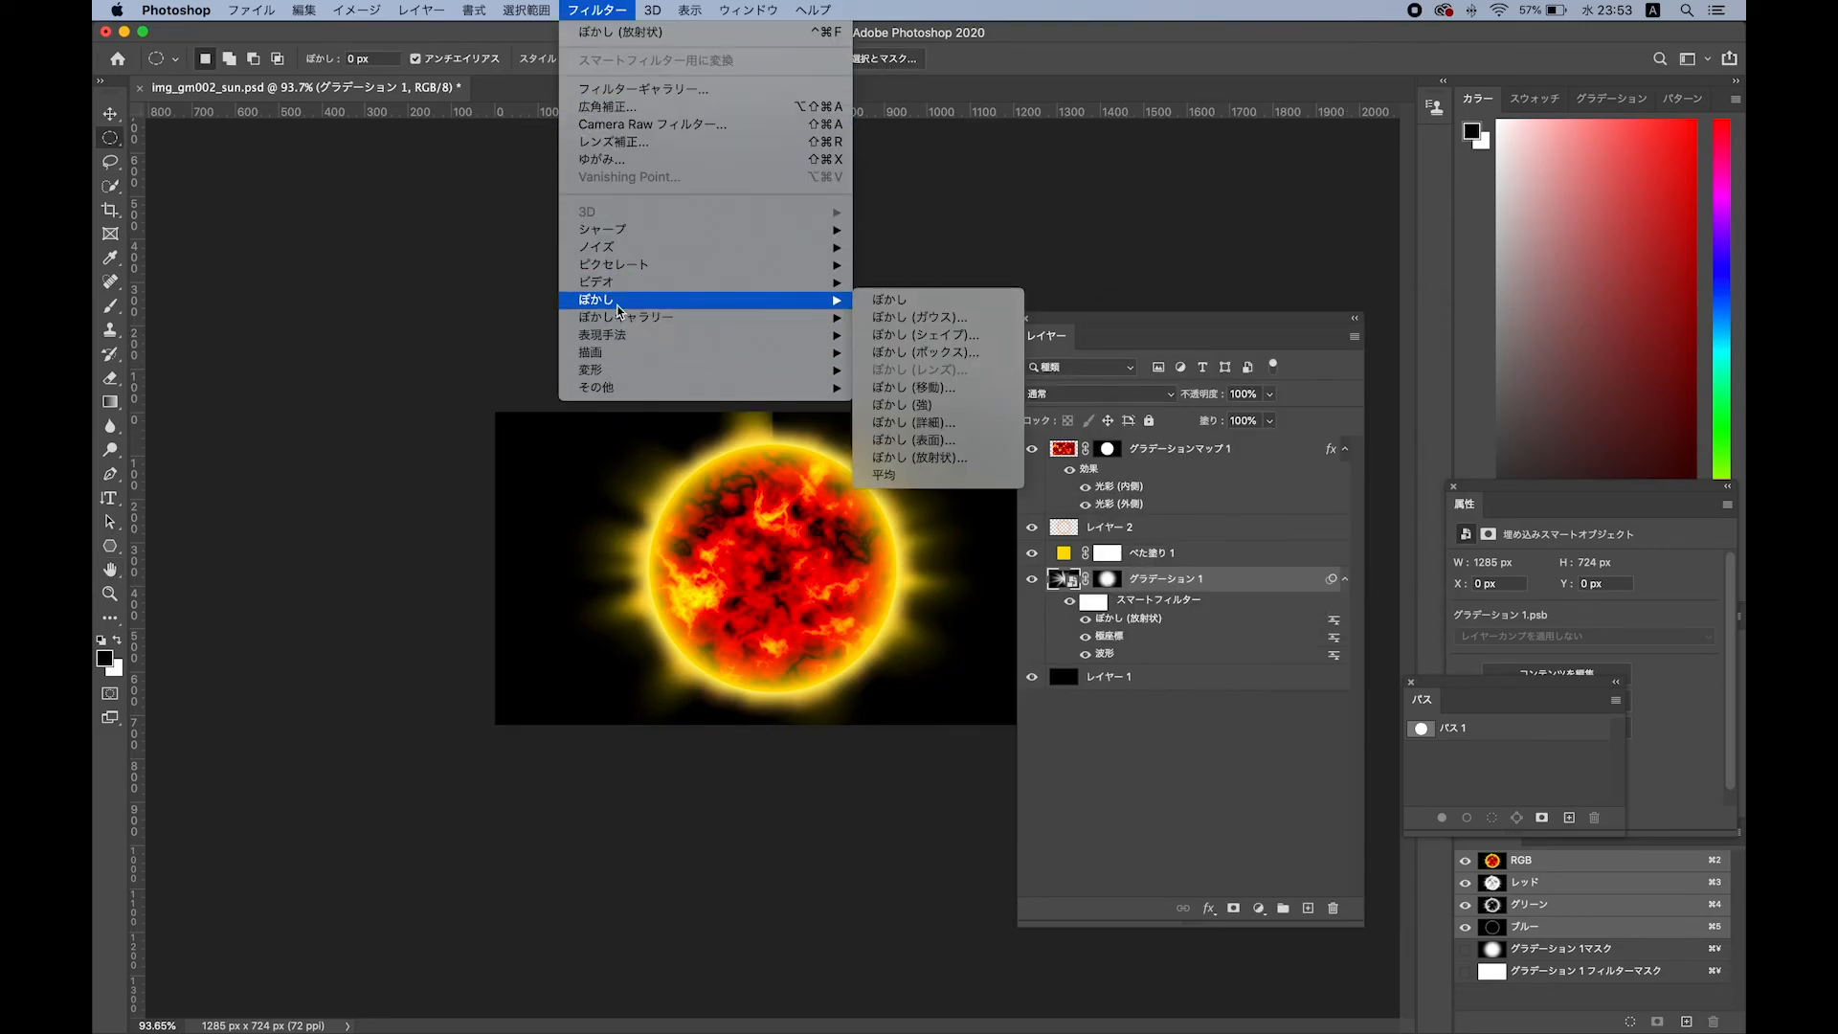
left_click(872, 456)
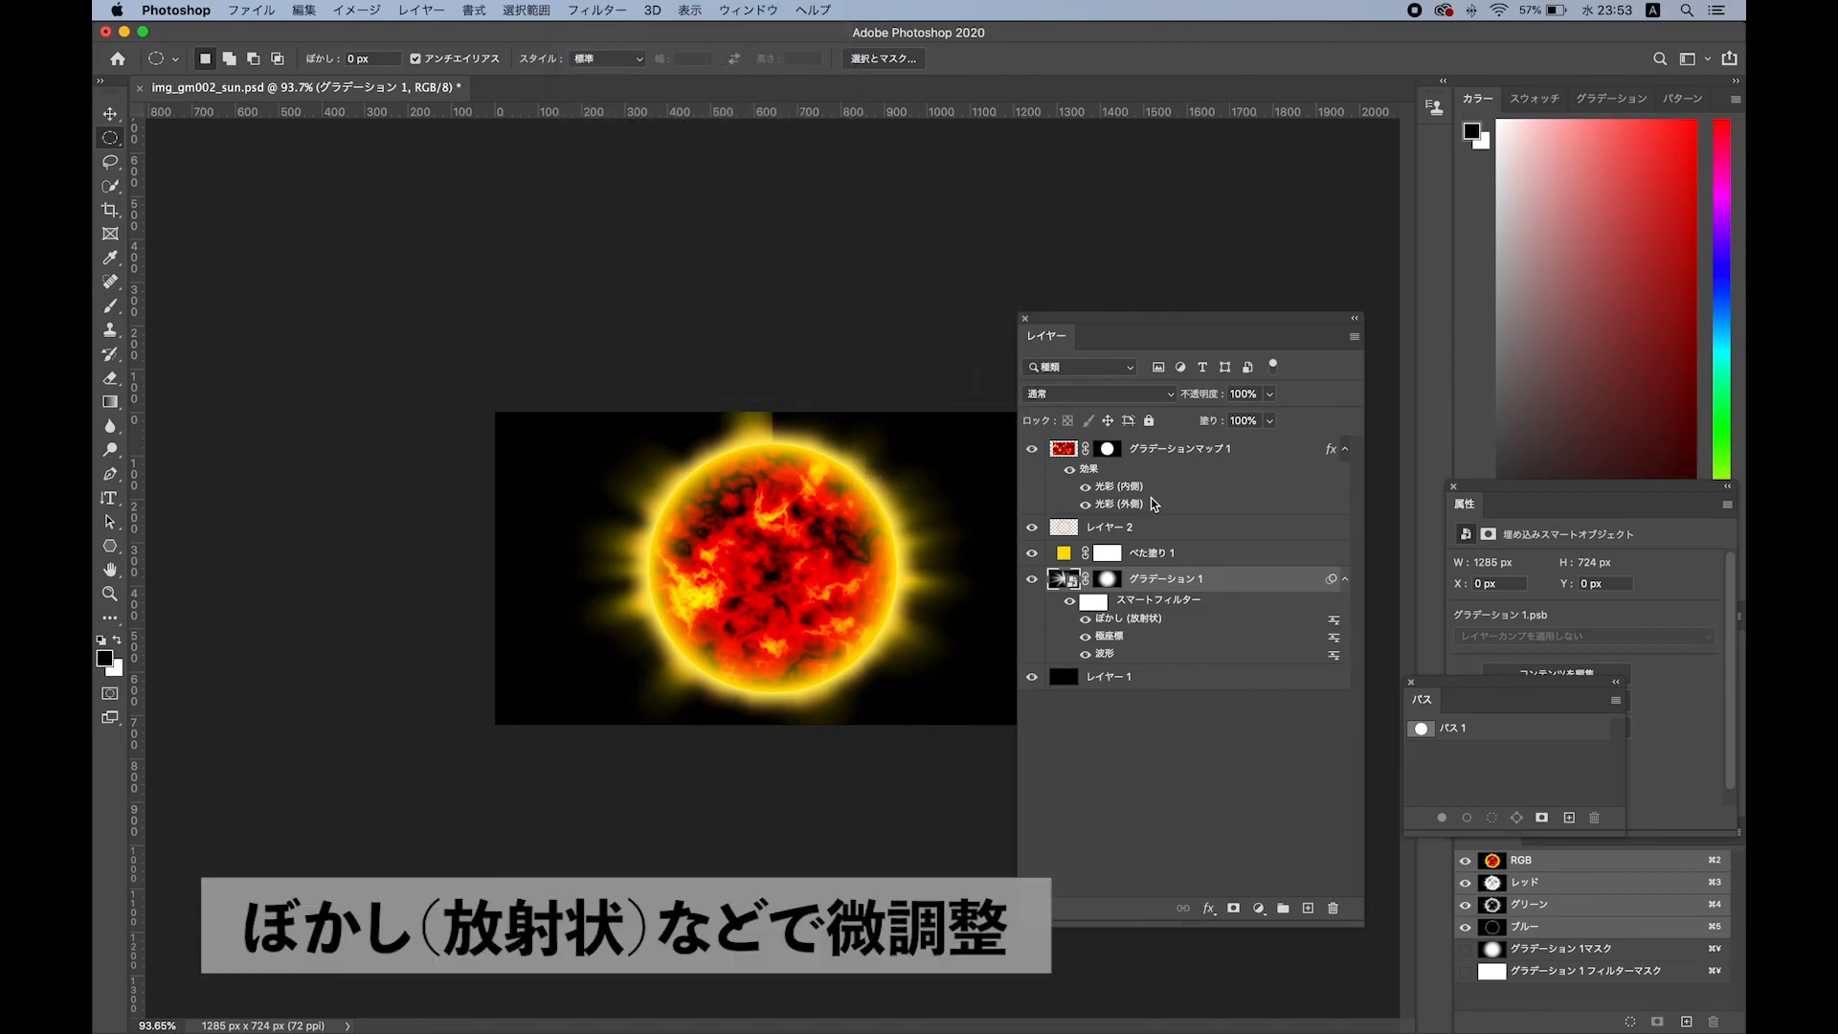
left_click(1141, 385)
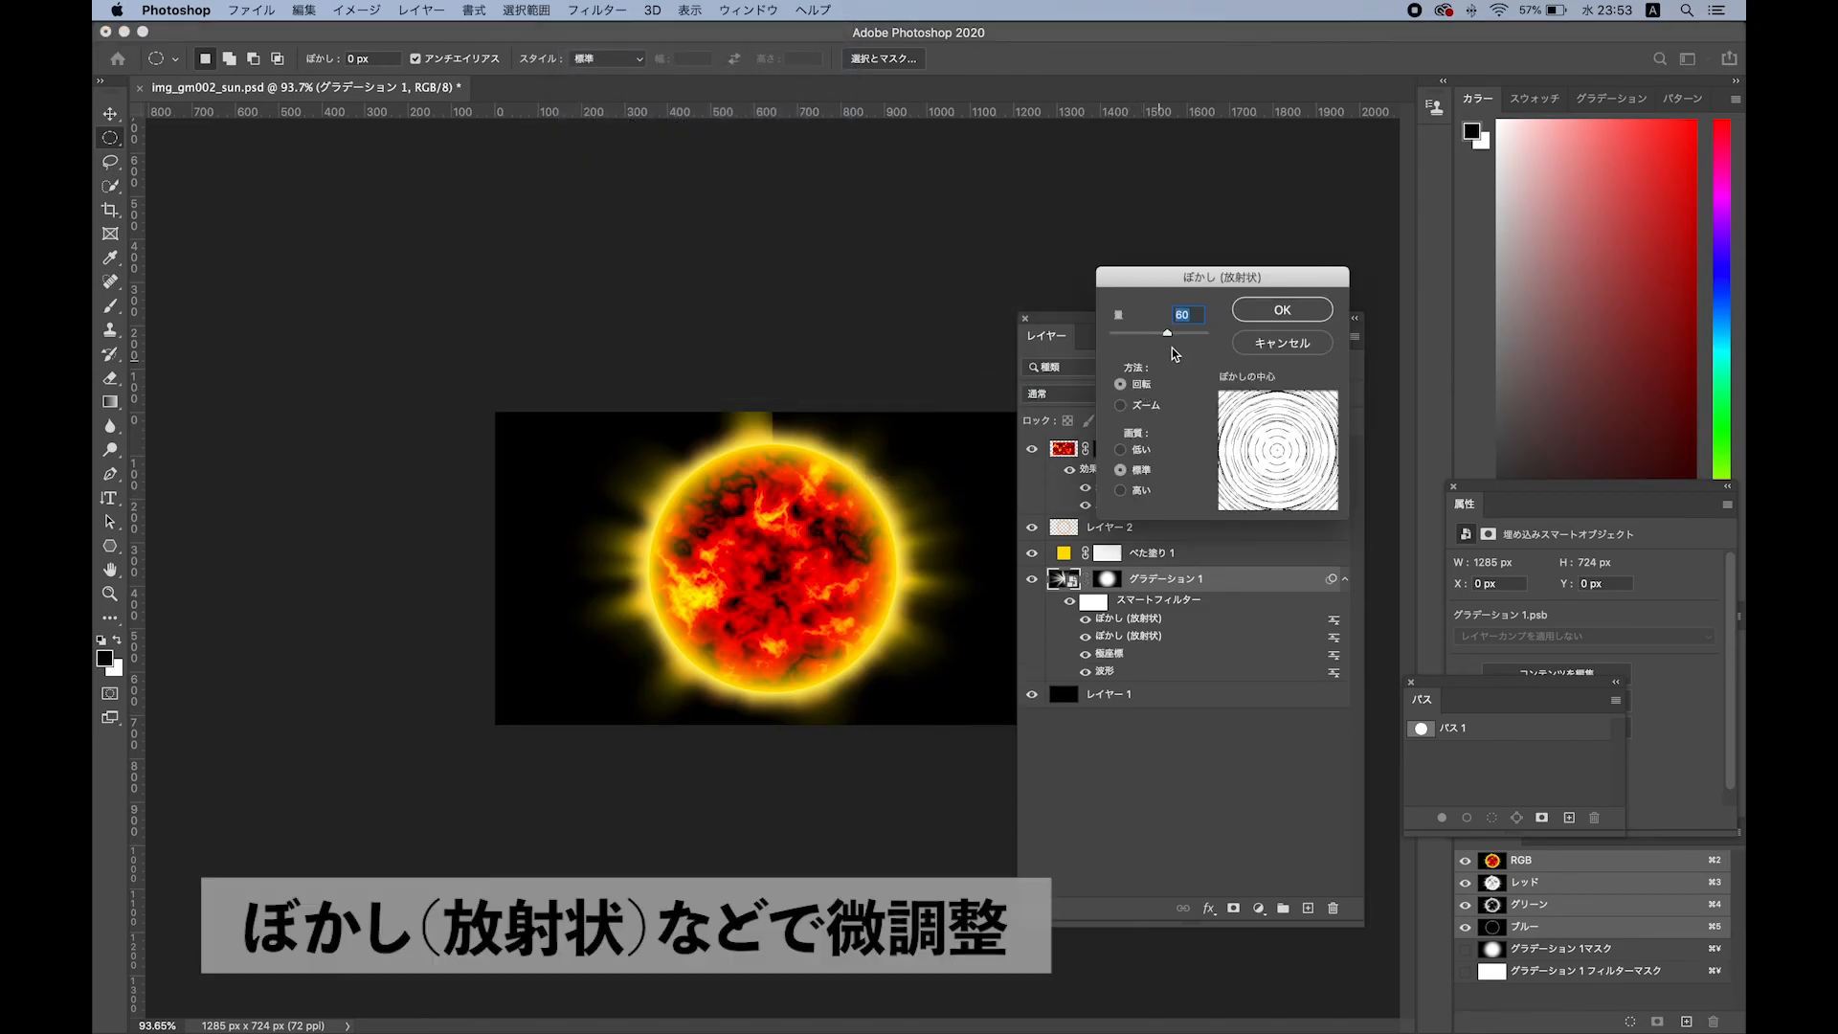
left_click(1279, 312)
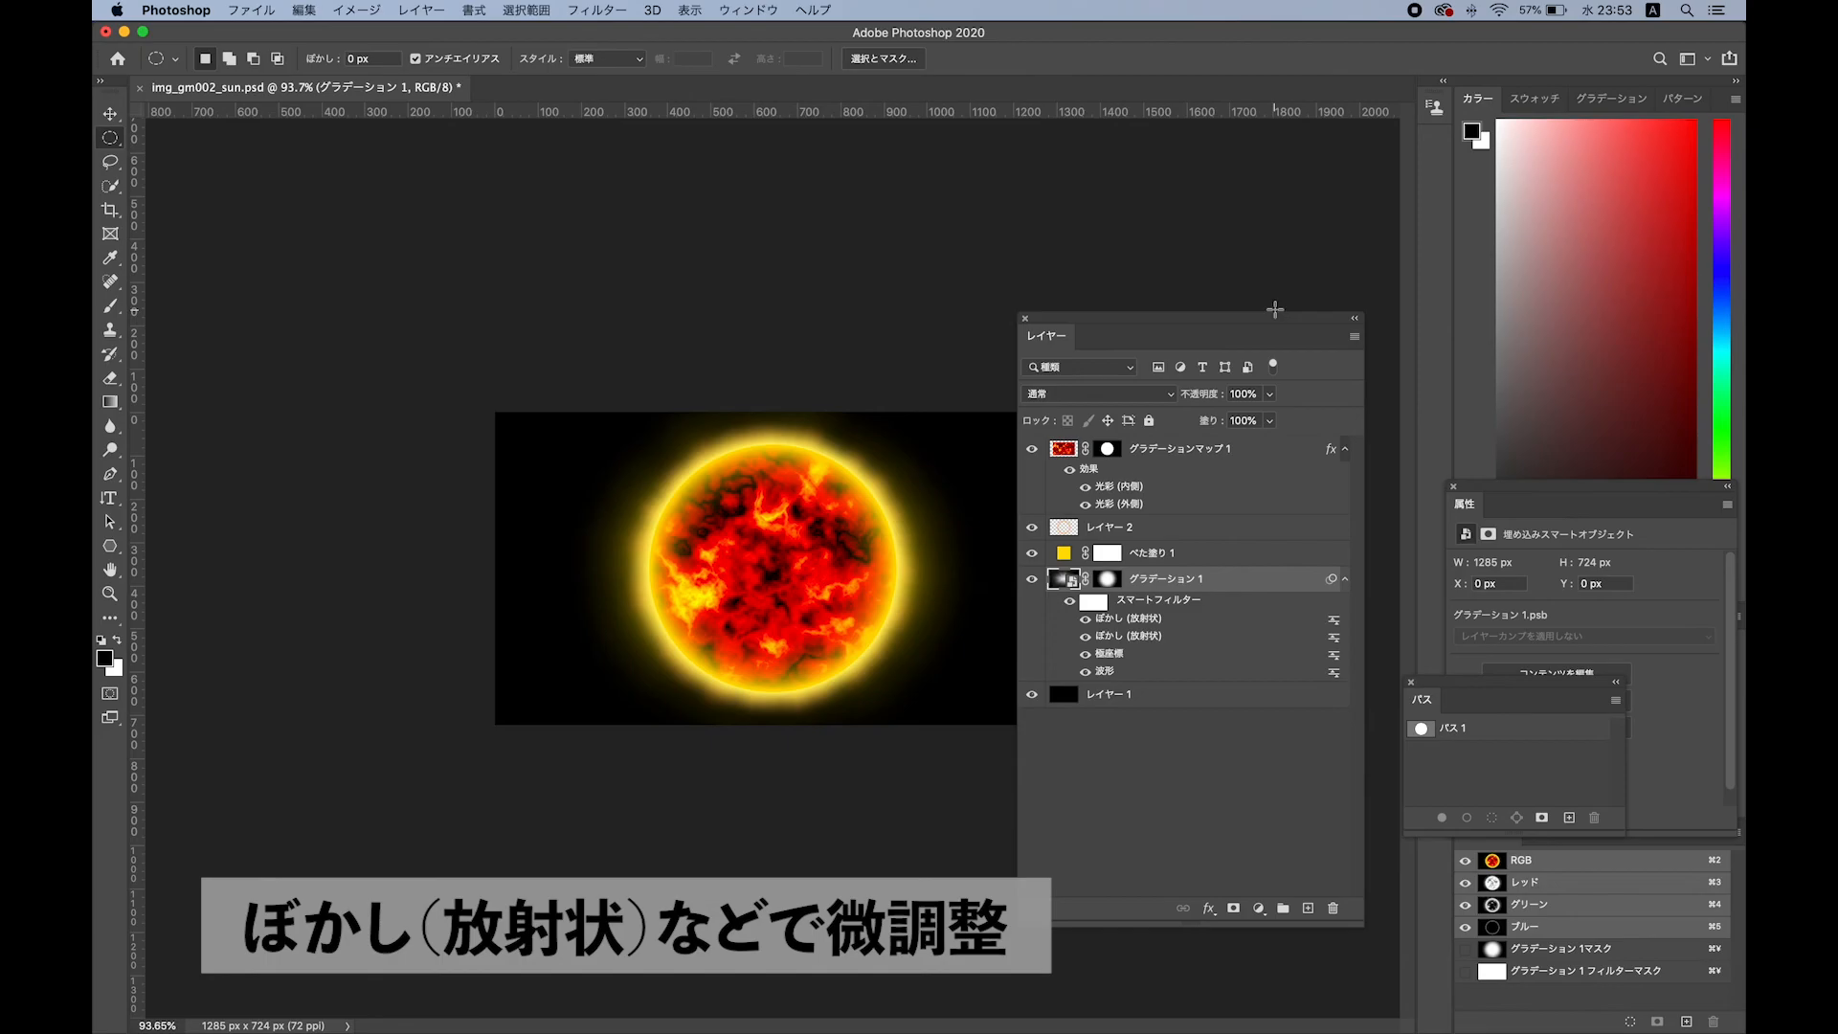
key("super+z")
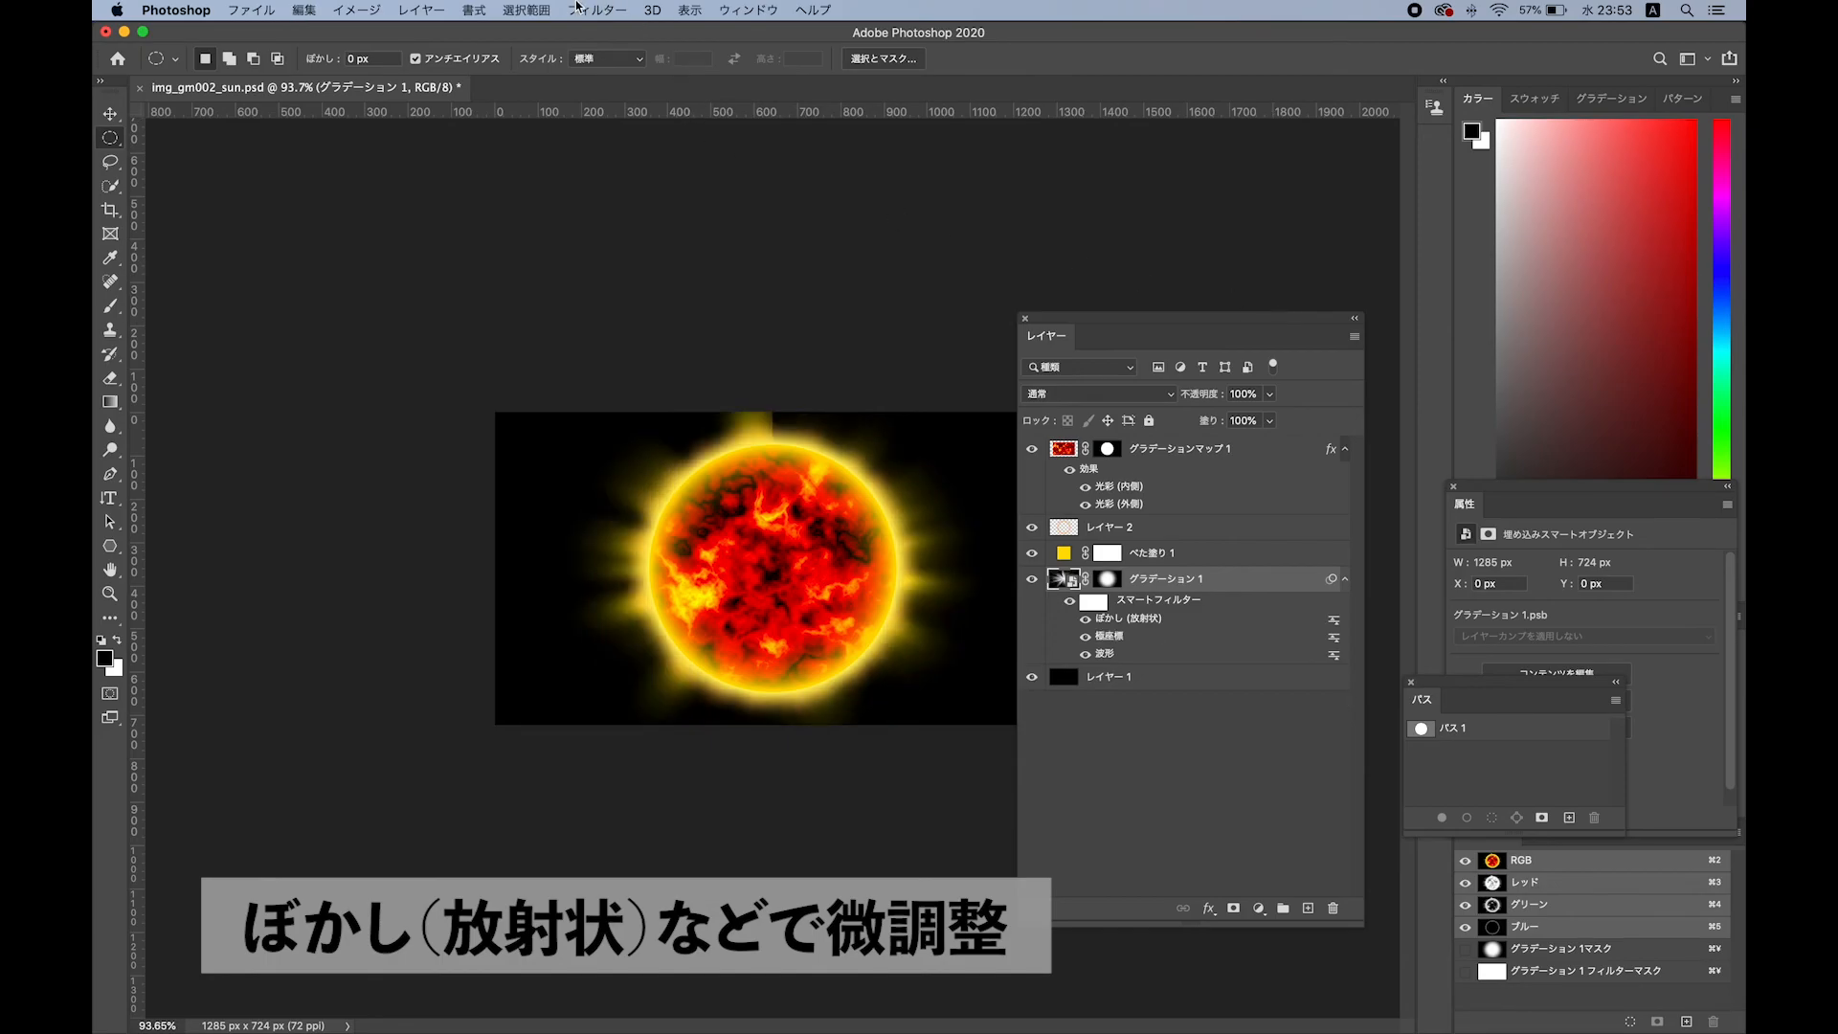
Add a Gaussian Blur smart filter with a 9.7 px radius to the gradient ray layer and move the layer list clear of the artwork.
left_click(577, 8)
mouse_move(600, 353)
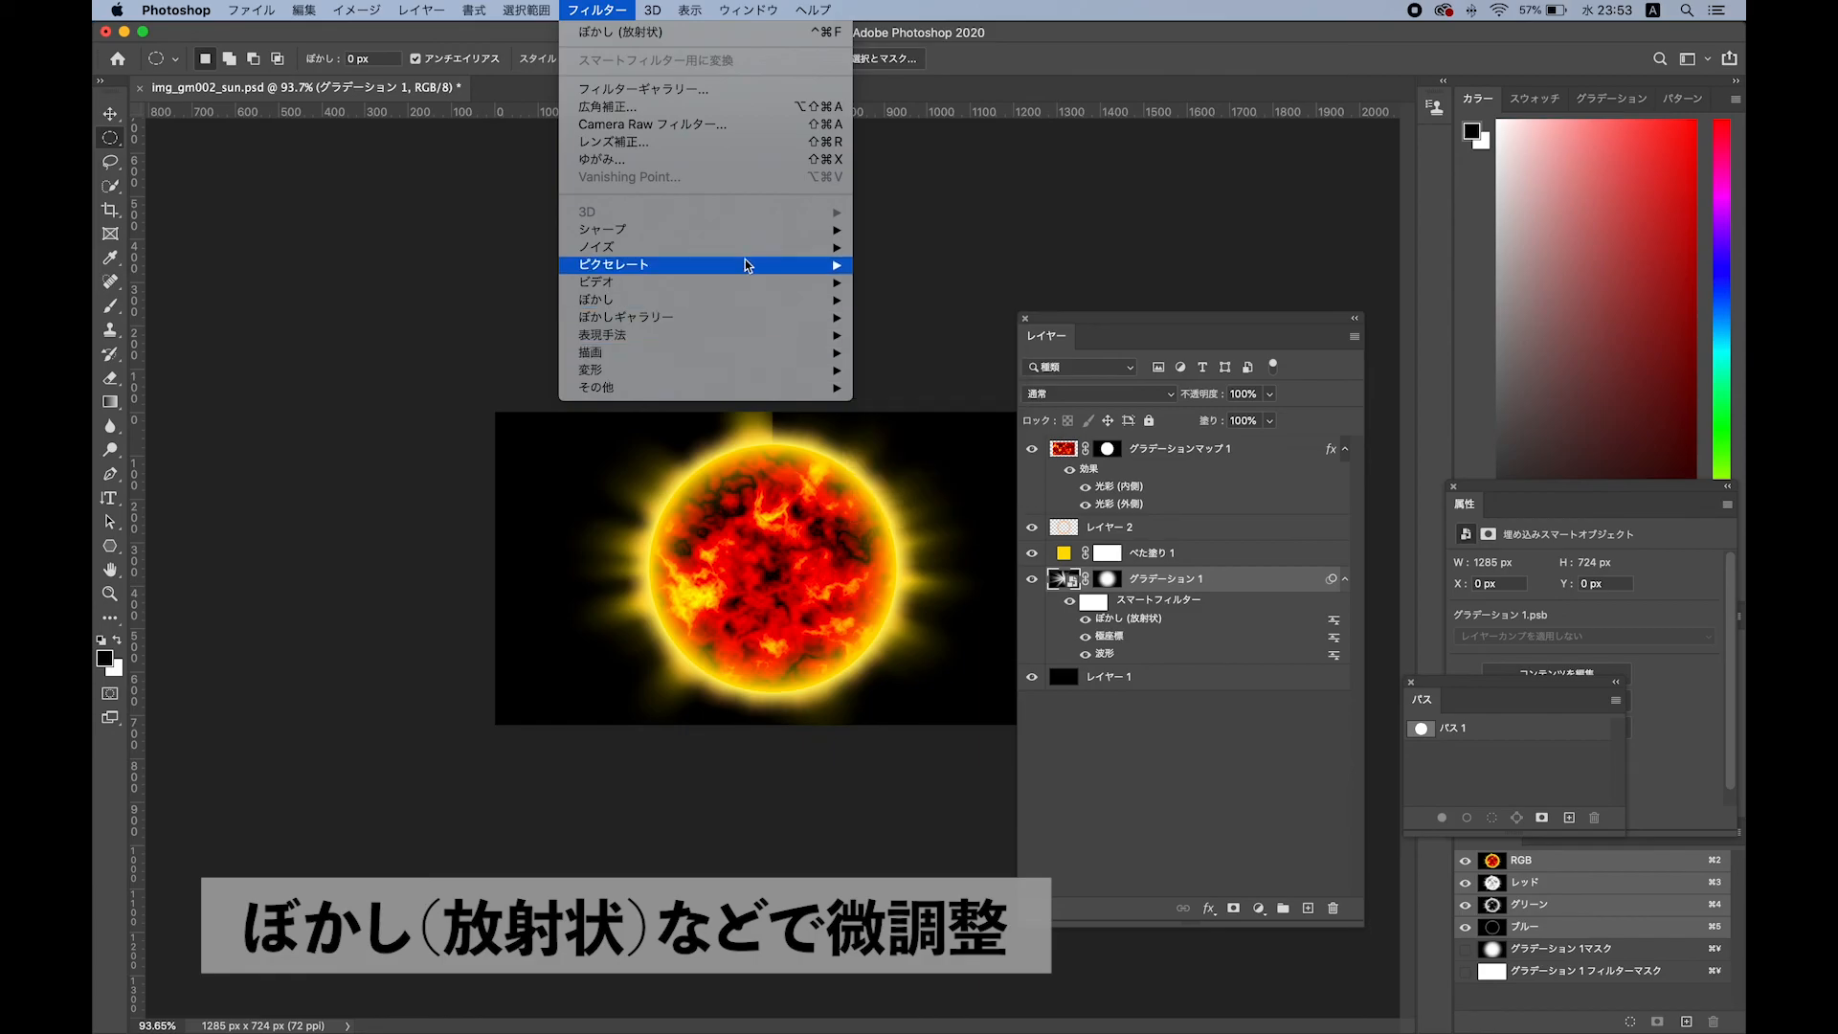
left_click(1098, 387)
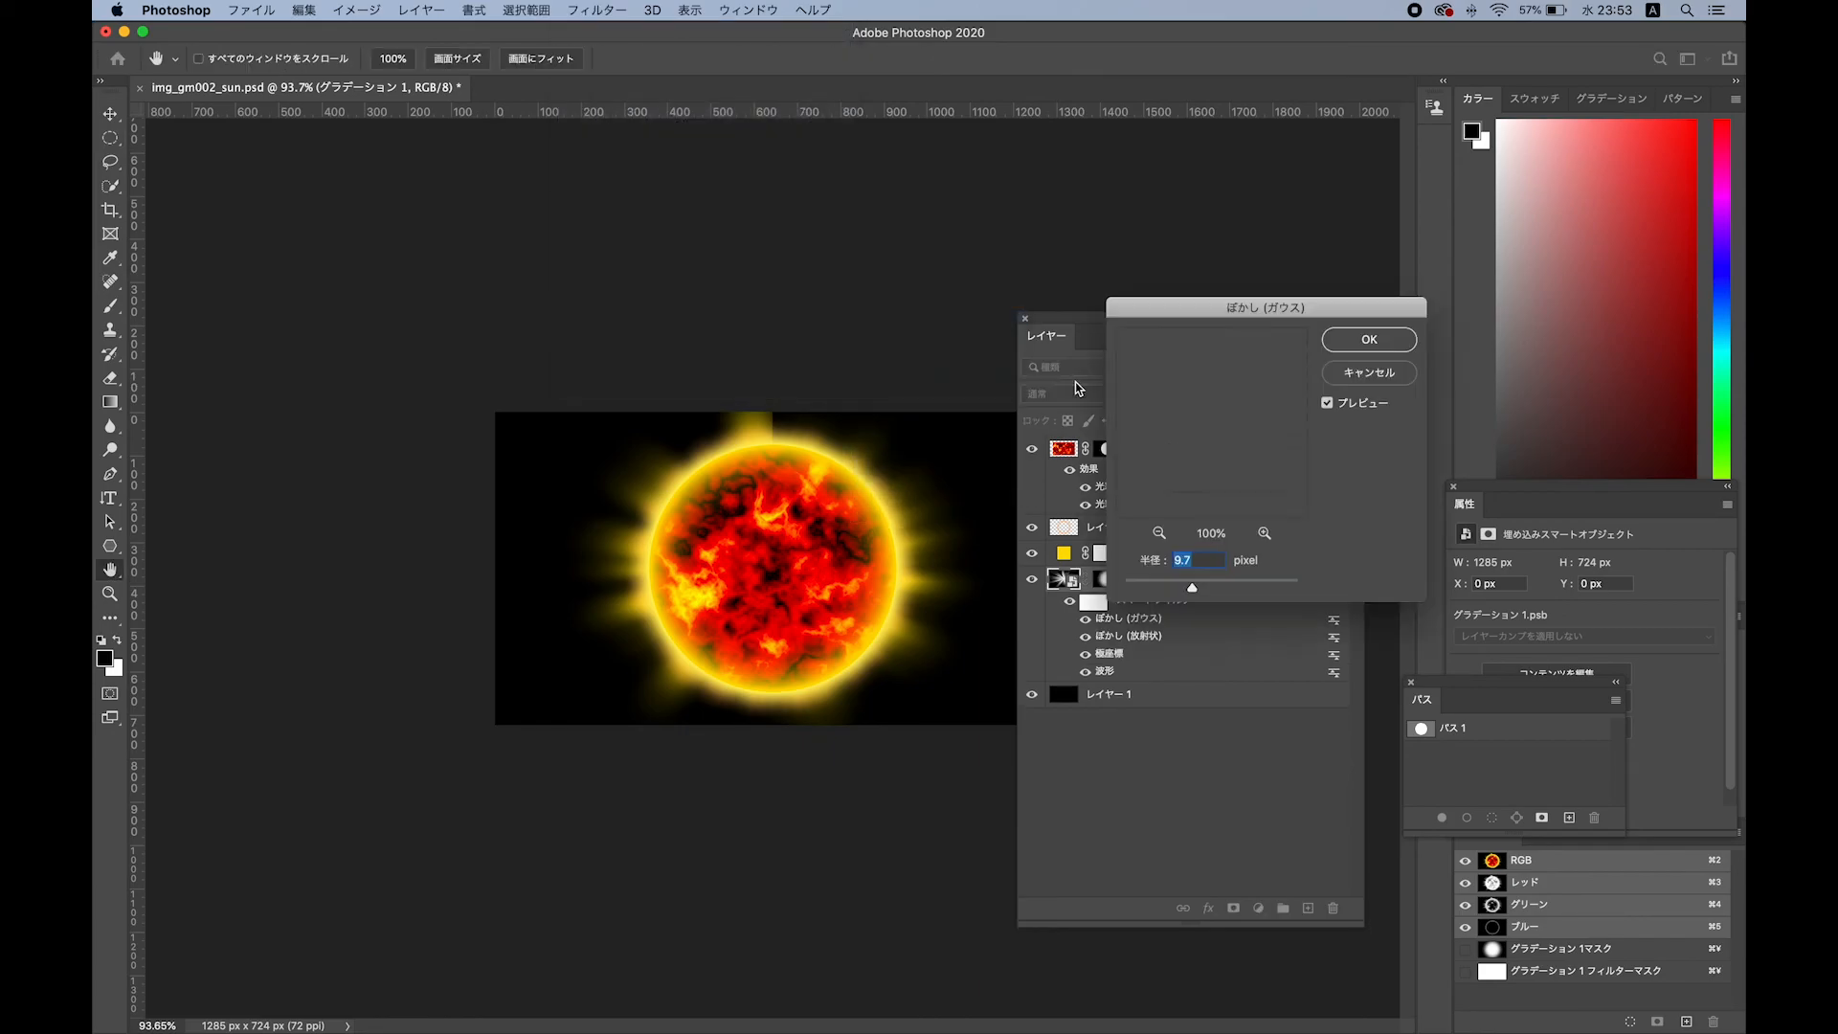
left_click(1337, 344)
key("z")
mouse_move(844, 534)
left_mouse_down()
mouse_move(908, 497)
mouse_move(853, 528)
left_mouse_up()
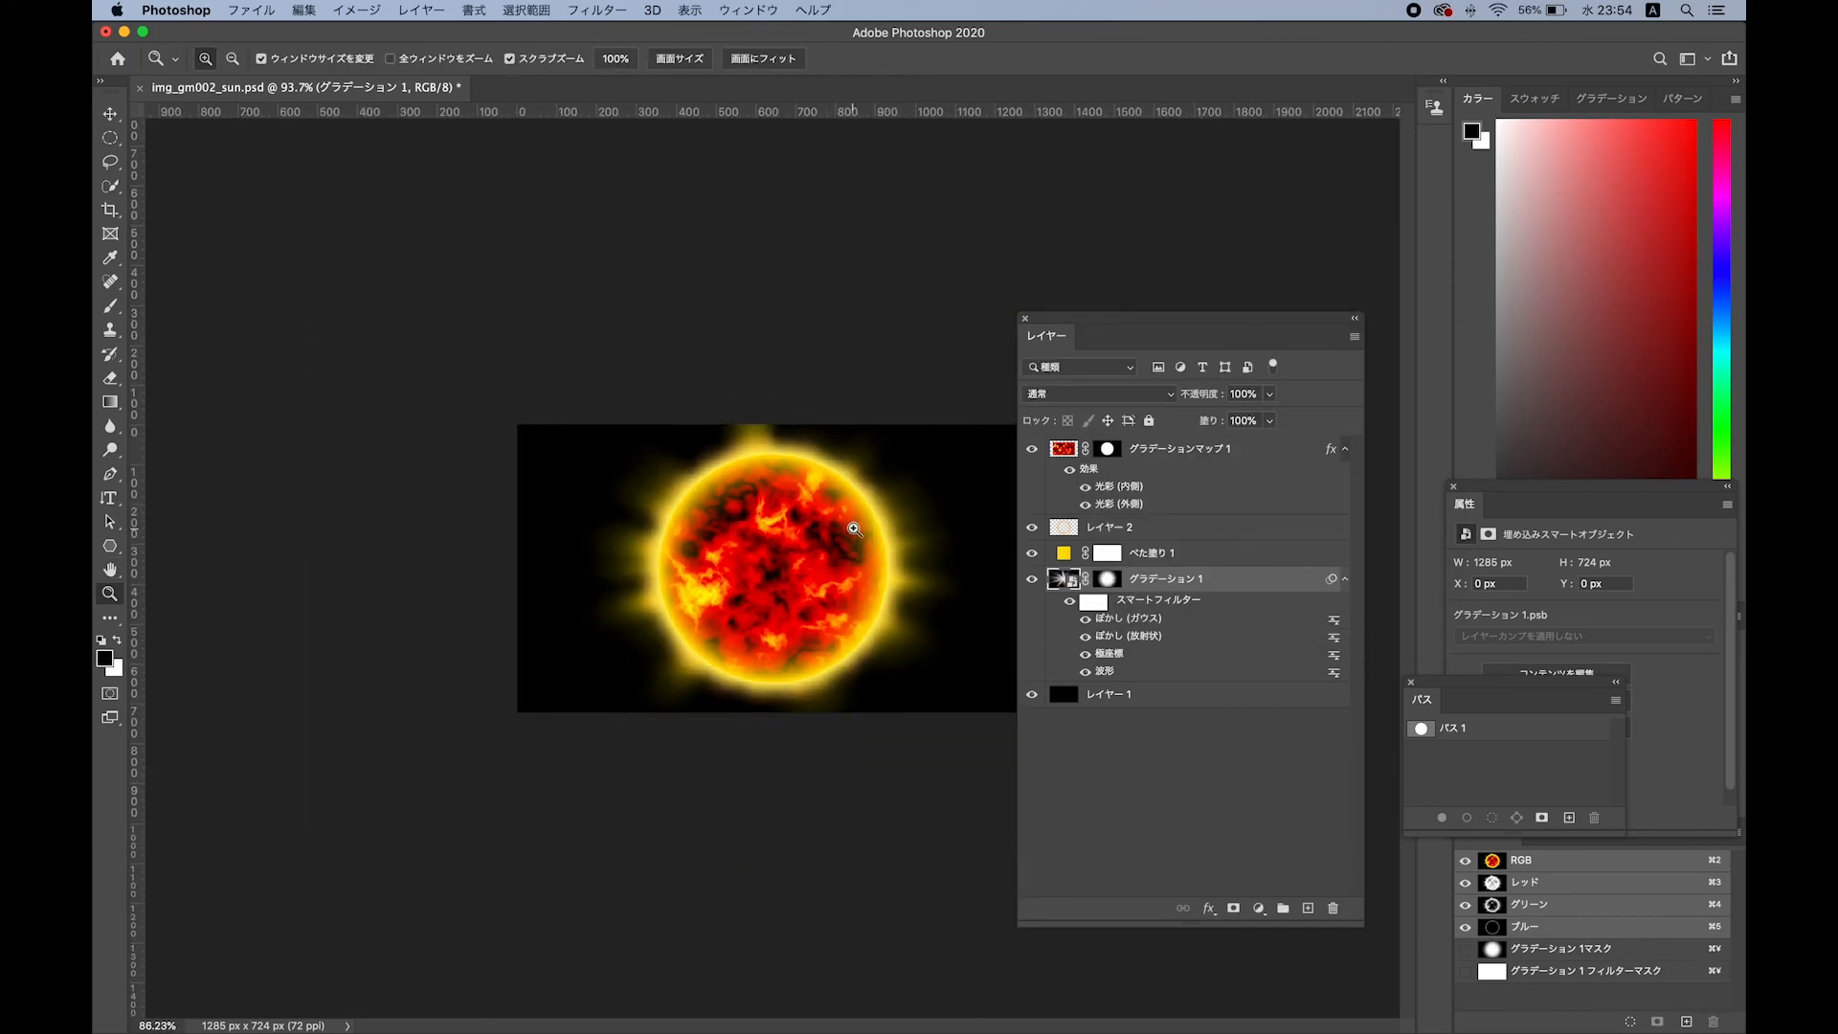
left_click_drag(1076, 317, 1327, 320)
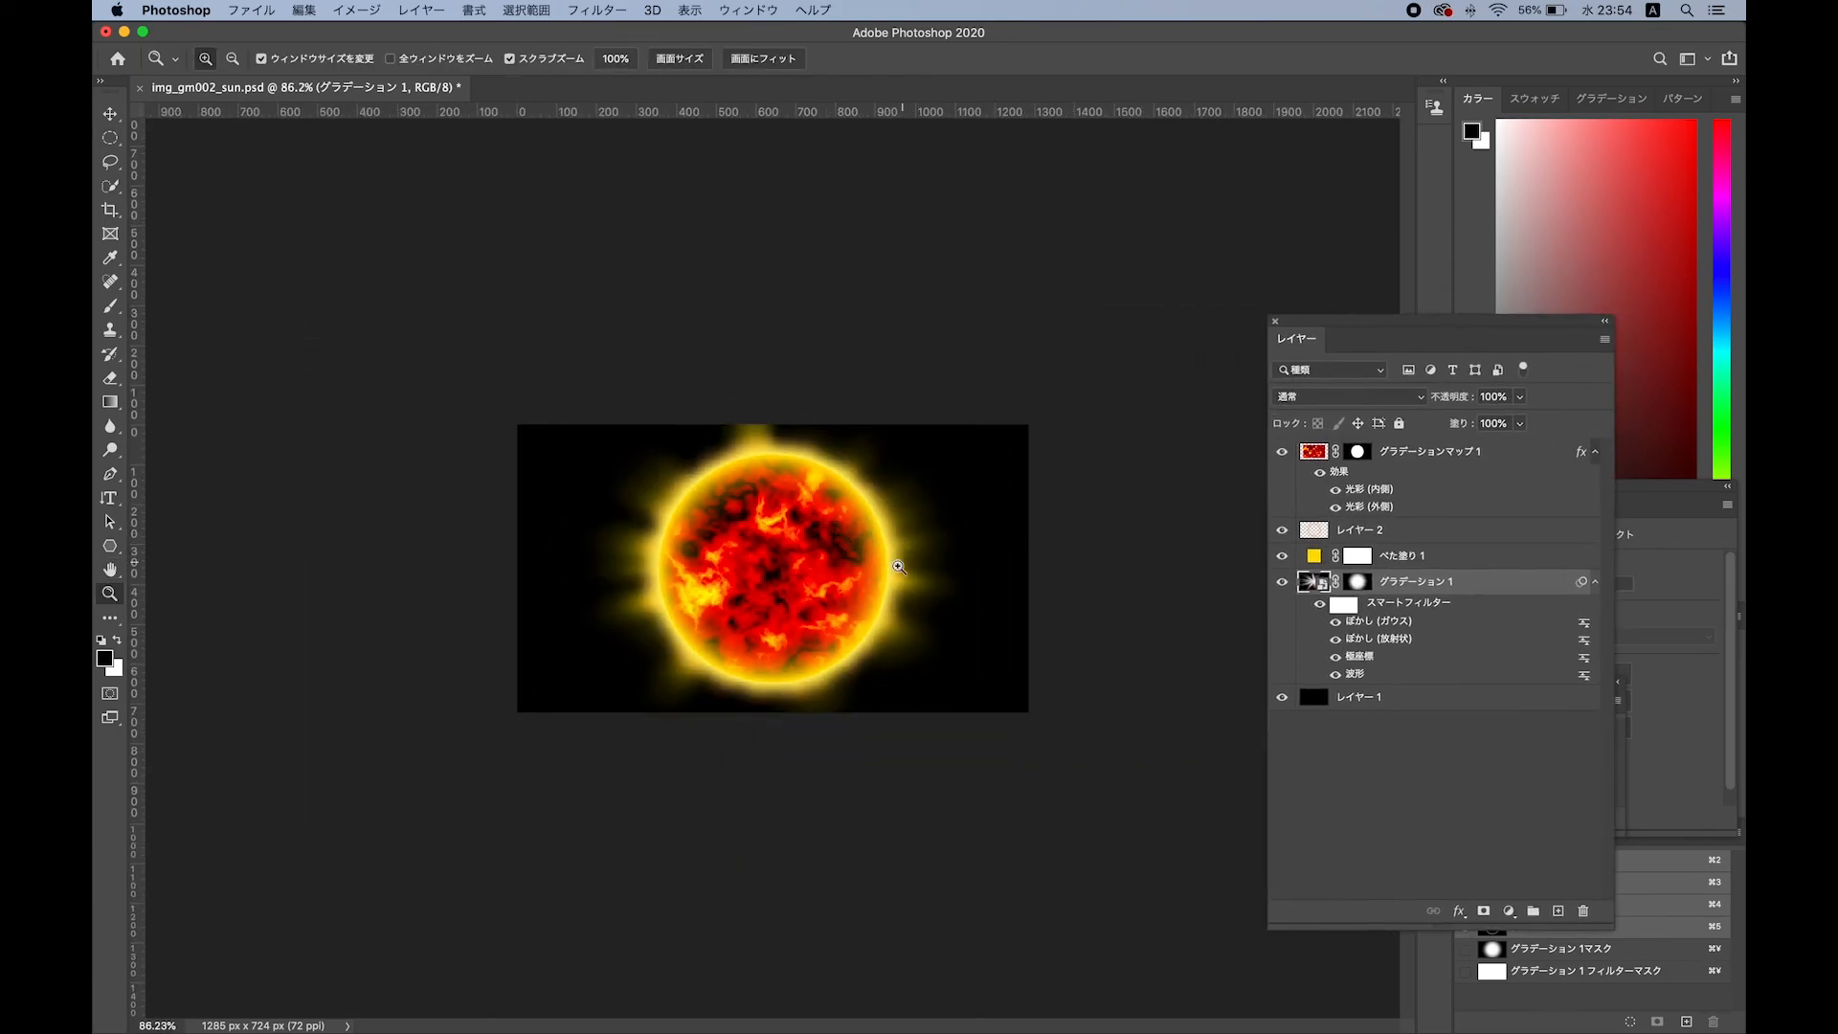
left_click_drag(903, 563, 935, 534)
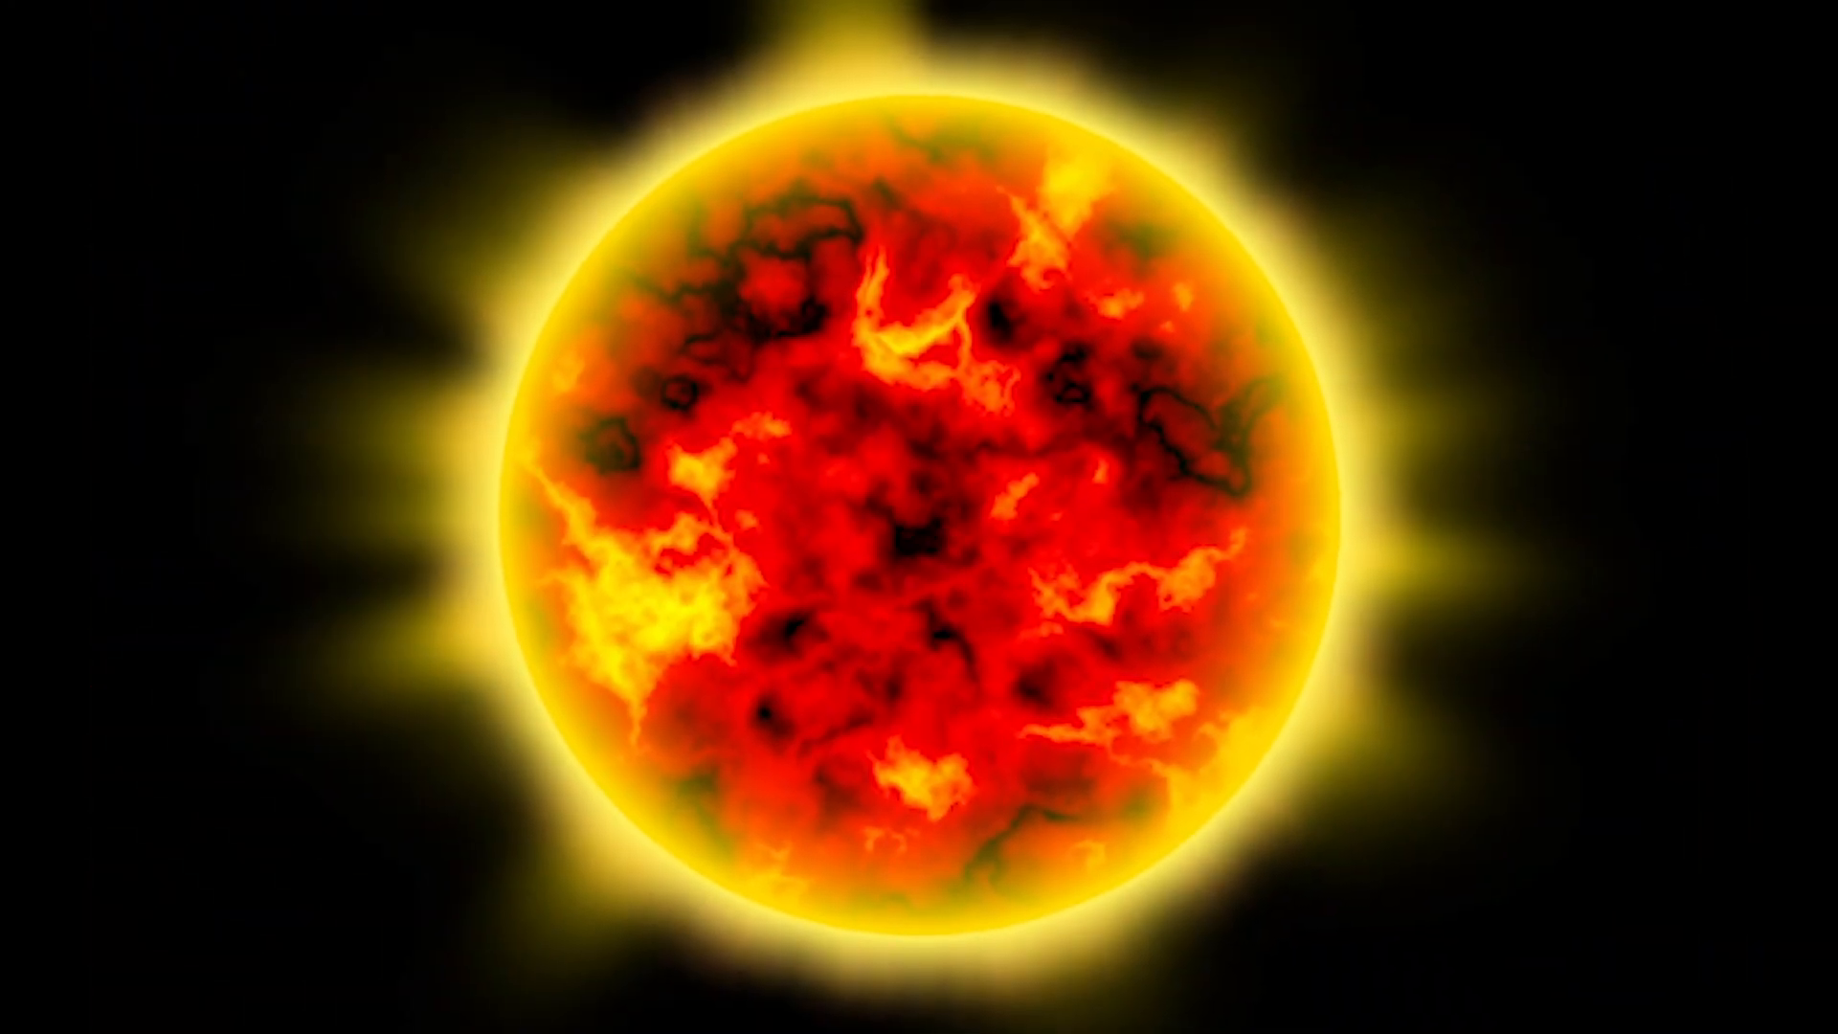